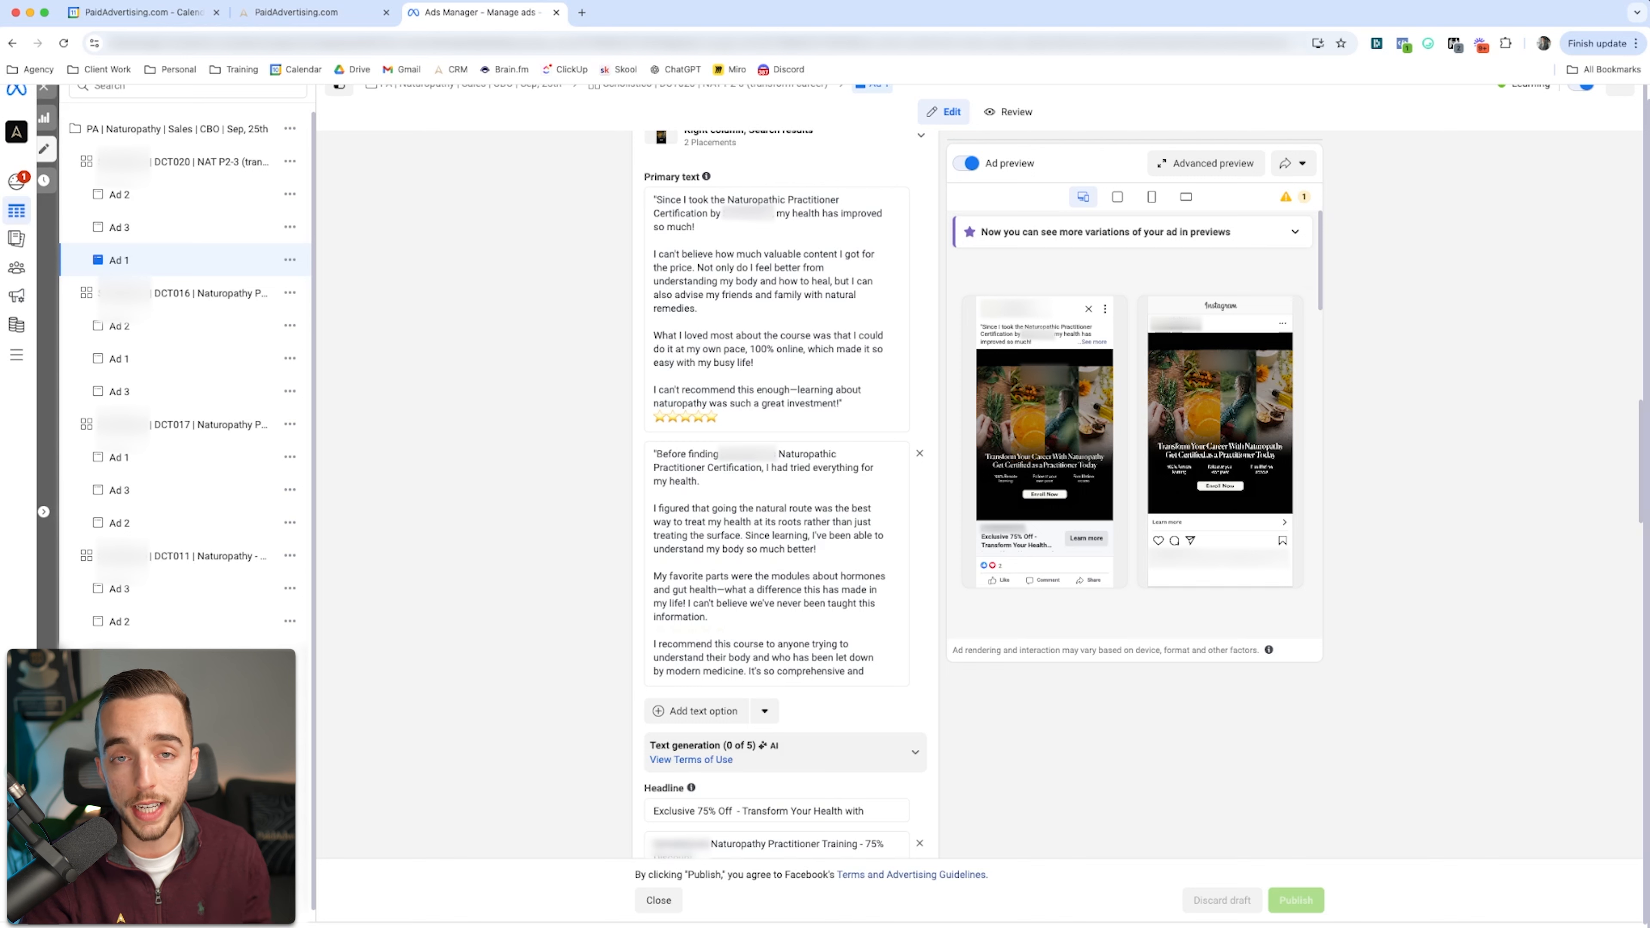
# Step: Review the primary text and headline variations of Ad 1 in the DCT020 ad set
pyautogui.scroll(-5, 785, 494)
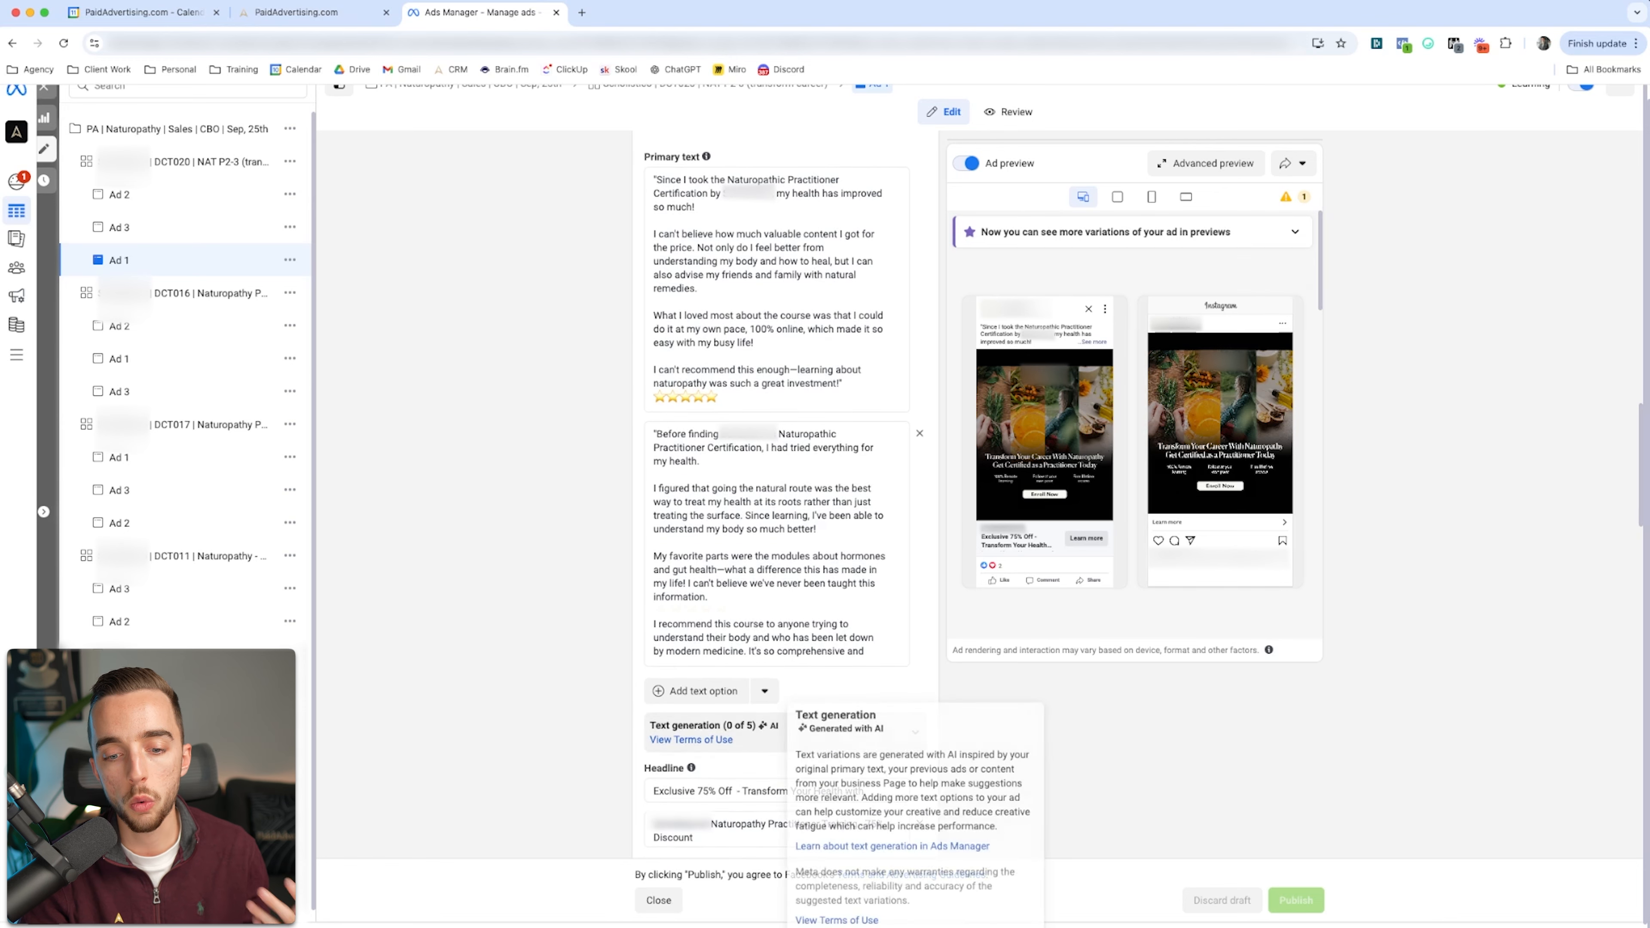
pyautogui.scroll(-1, 784, 494)
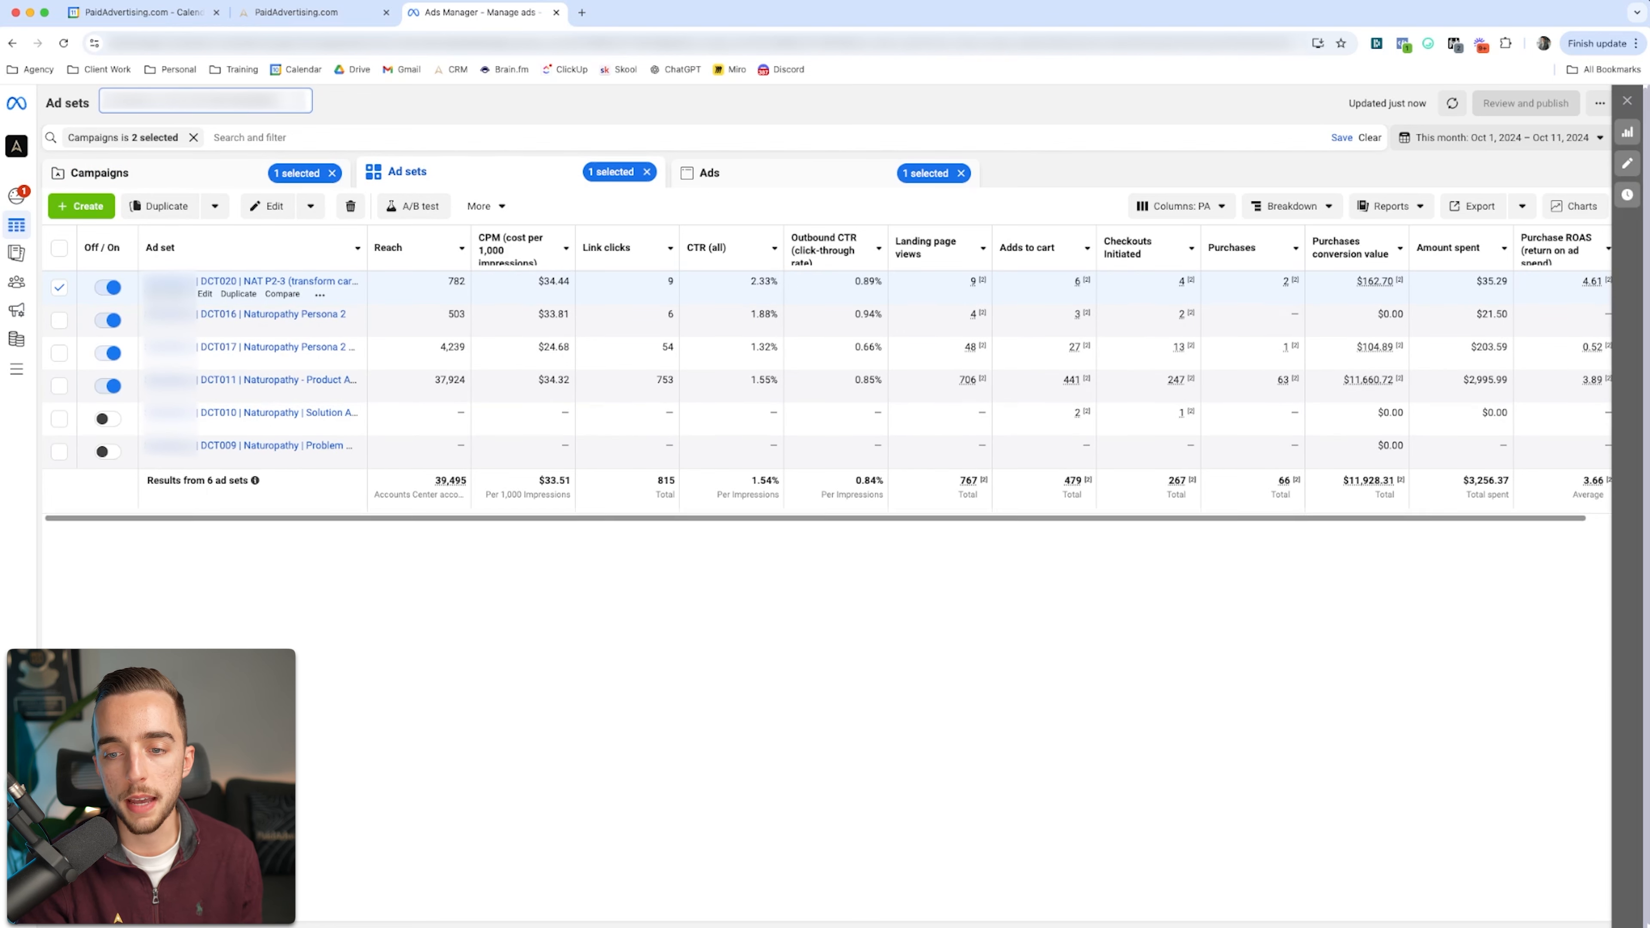
# Step: Show only the ads of the DCT011 Naturopathy ad set and compare their performance metrics
pyautogui.hscroll(1, 828, 375)
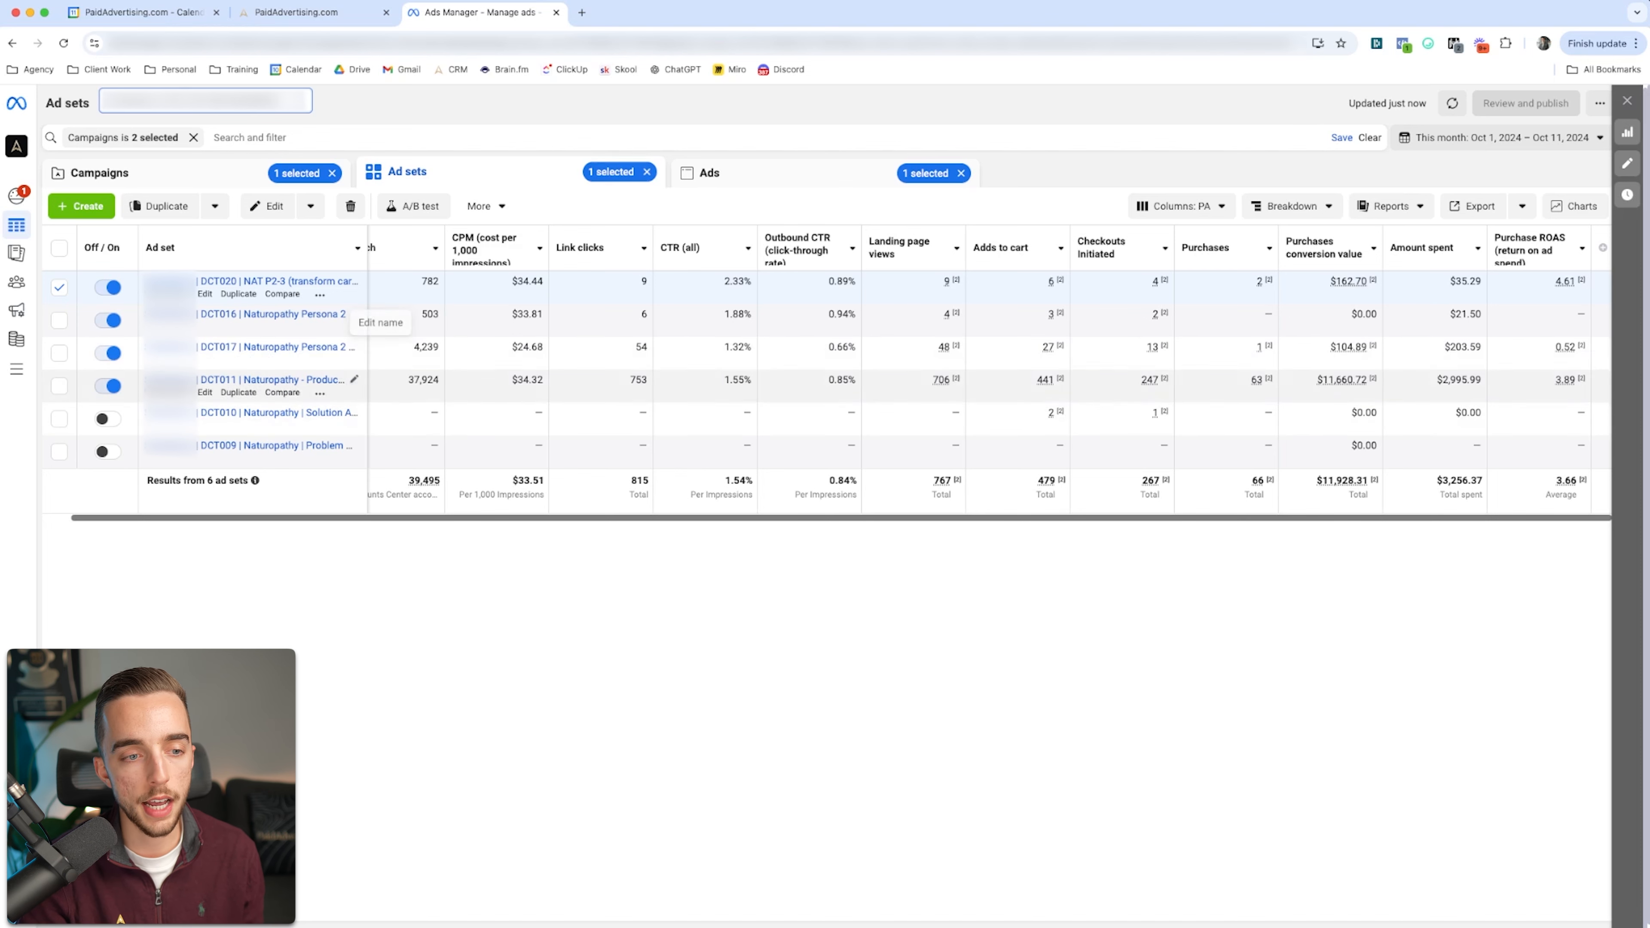
pyautogui.click(60, 287)
pyautogui.click(60, 386)
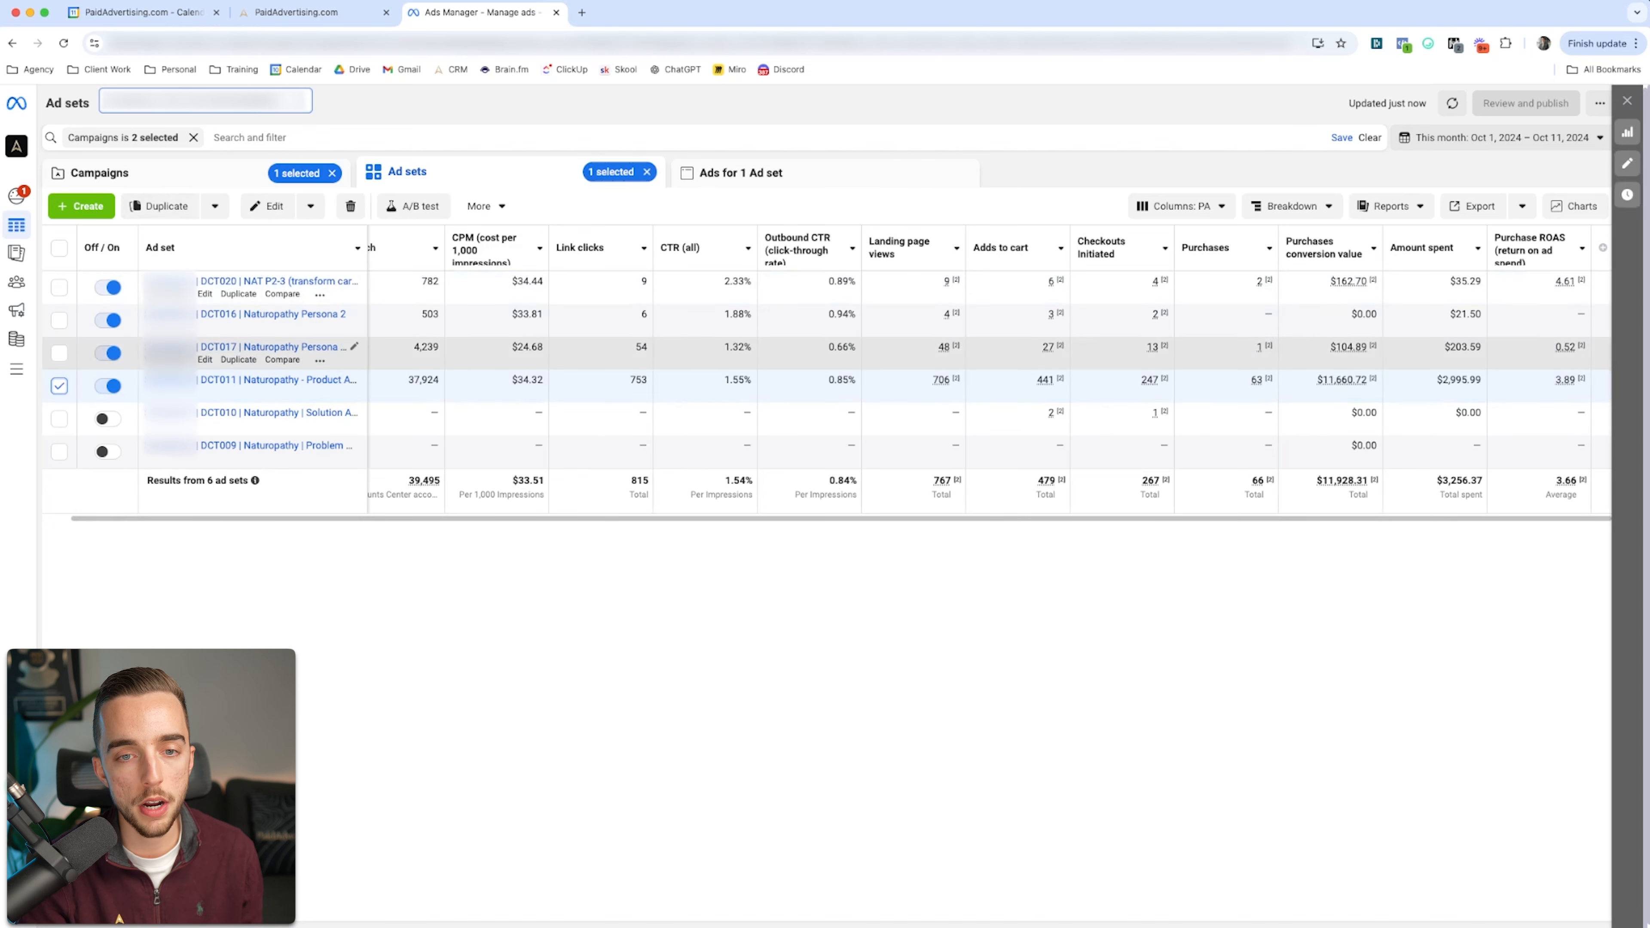
pyautogui.click(741, 172)
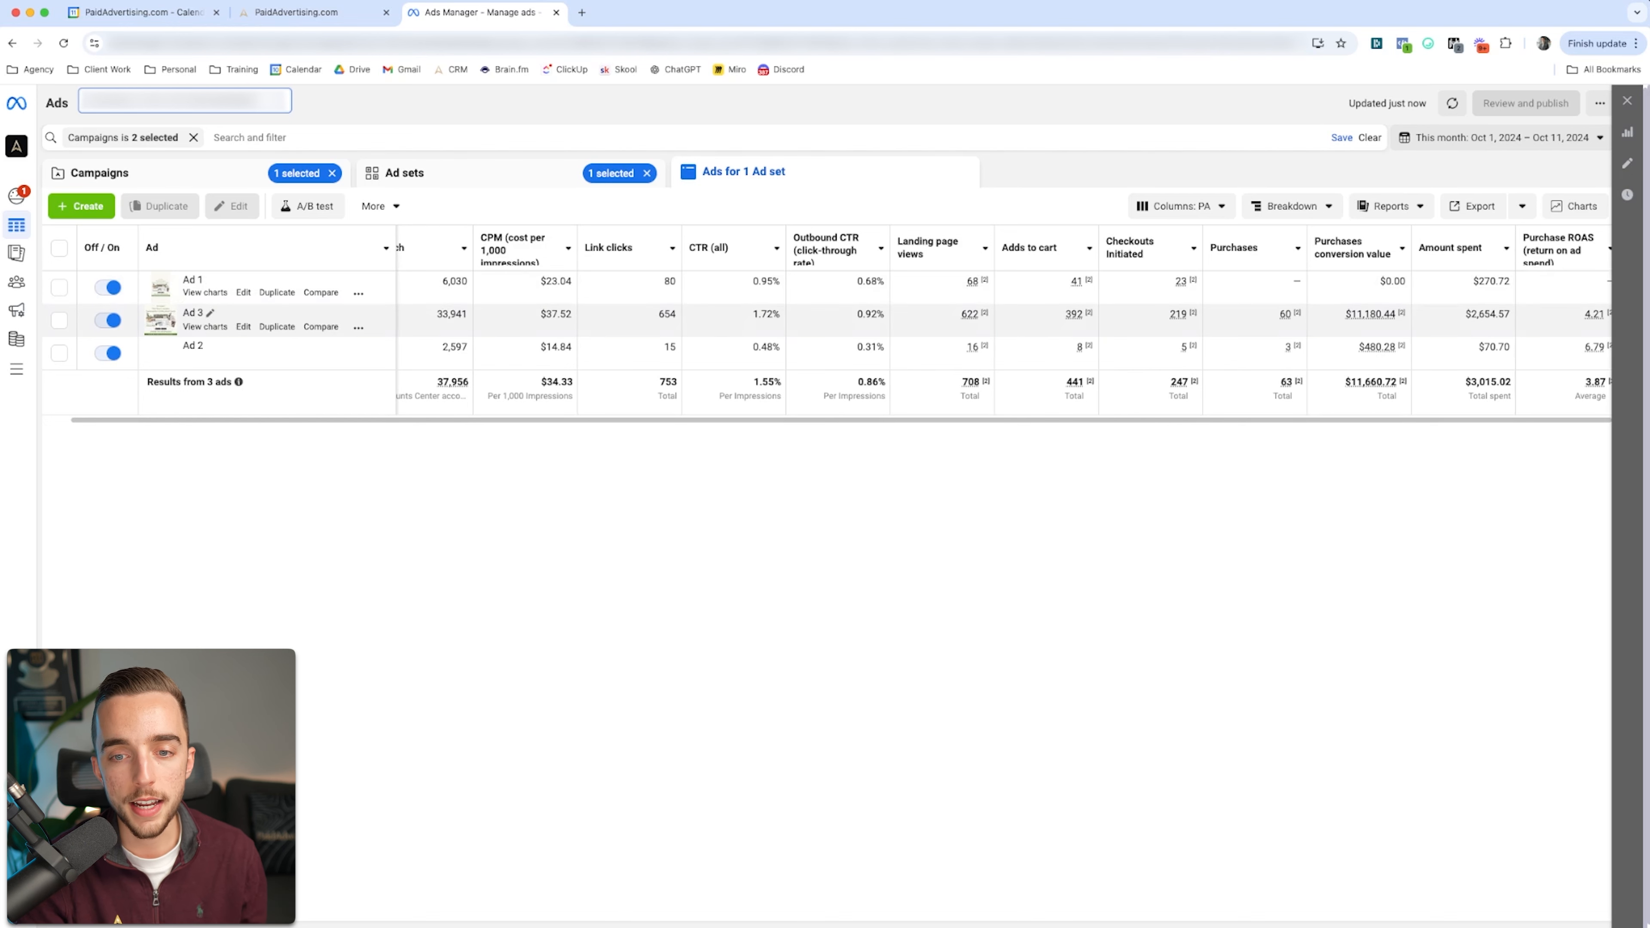
pyautogui.hscroll(2, 837, 320)
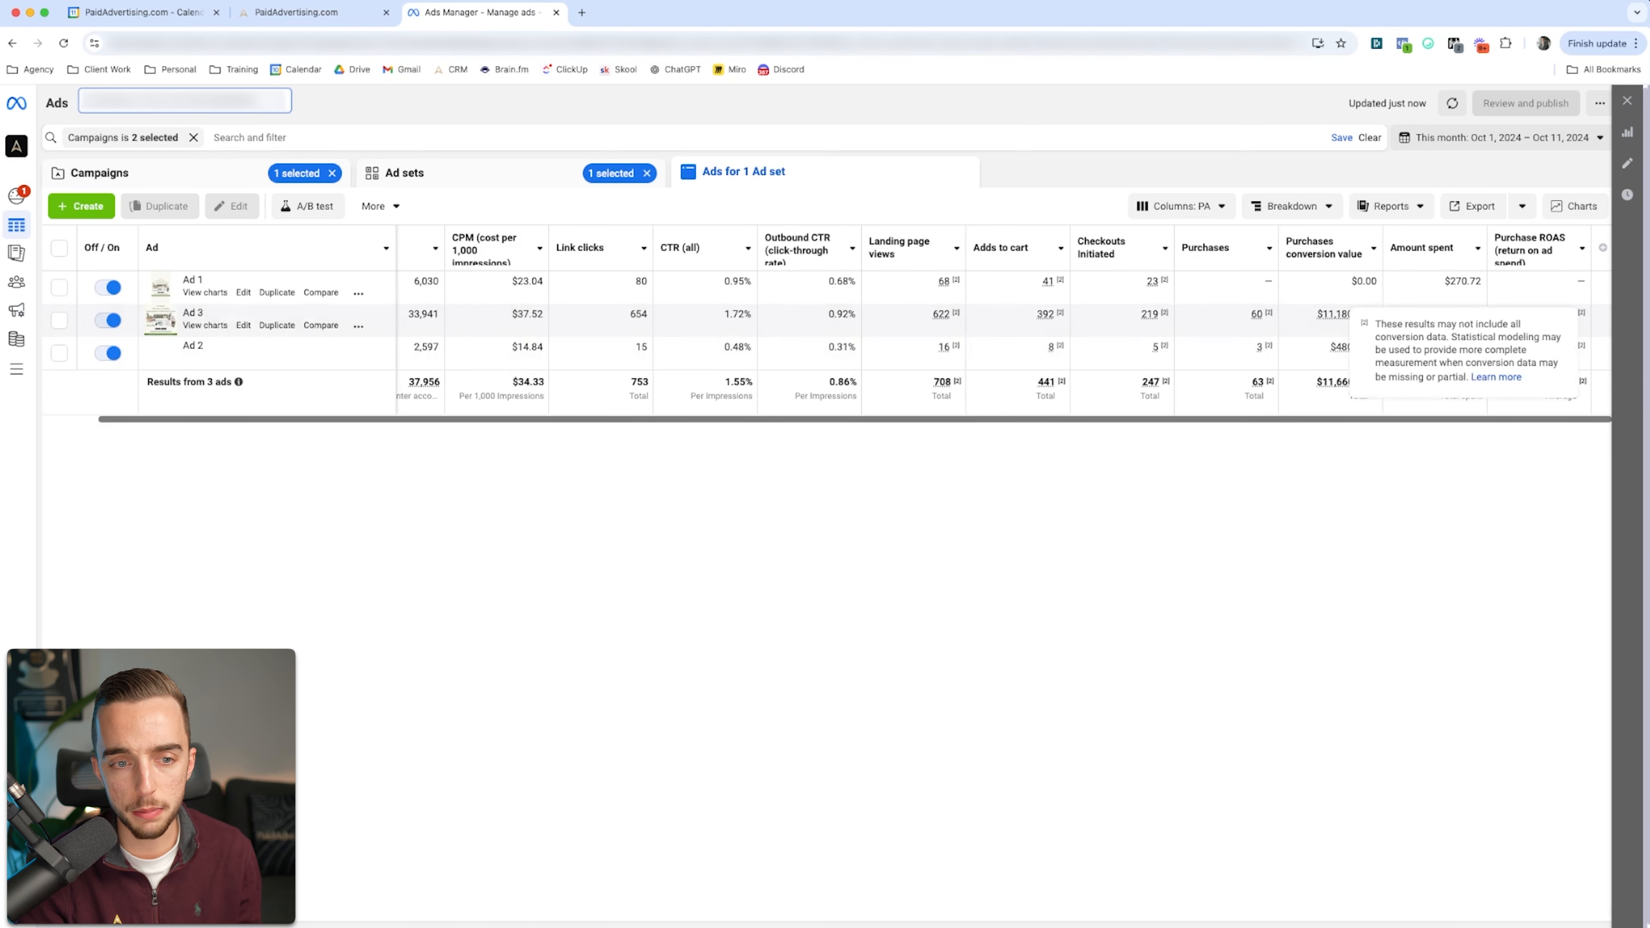
pyautogui.hscroll(-3, 828, 286)
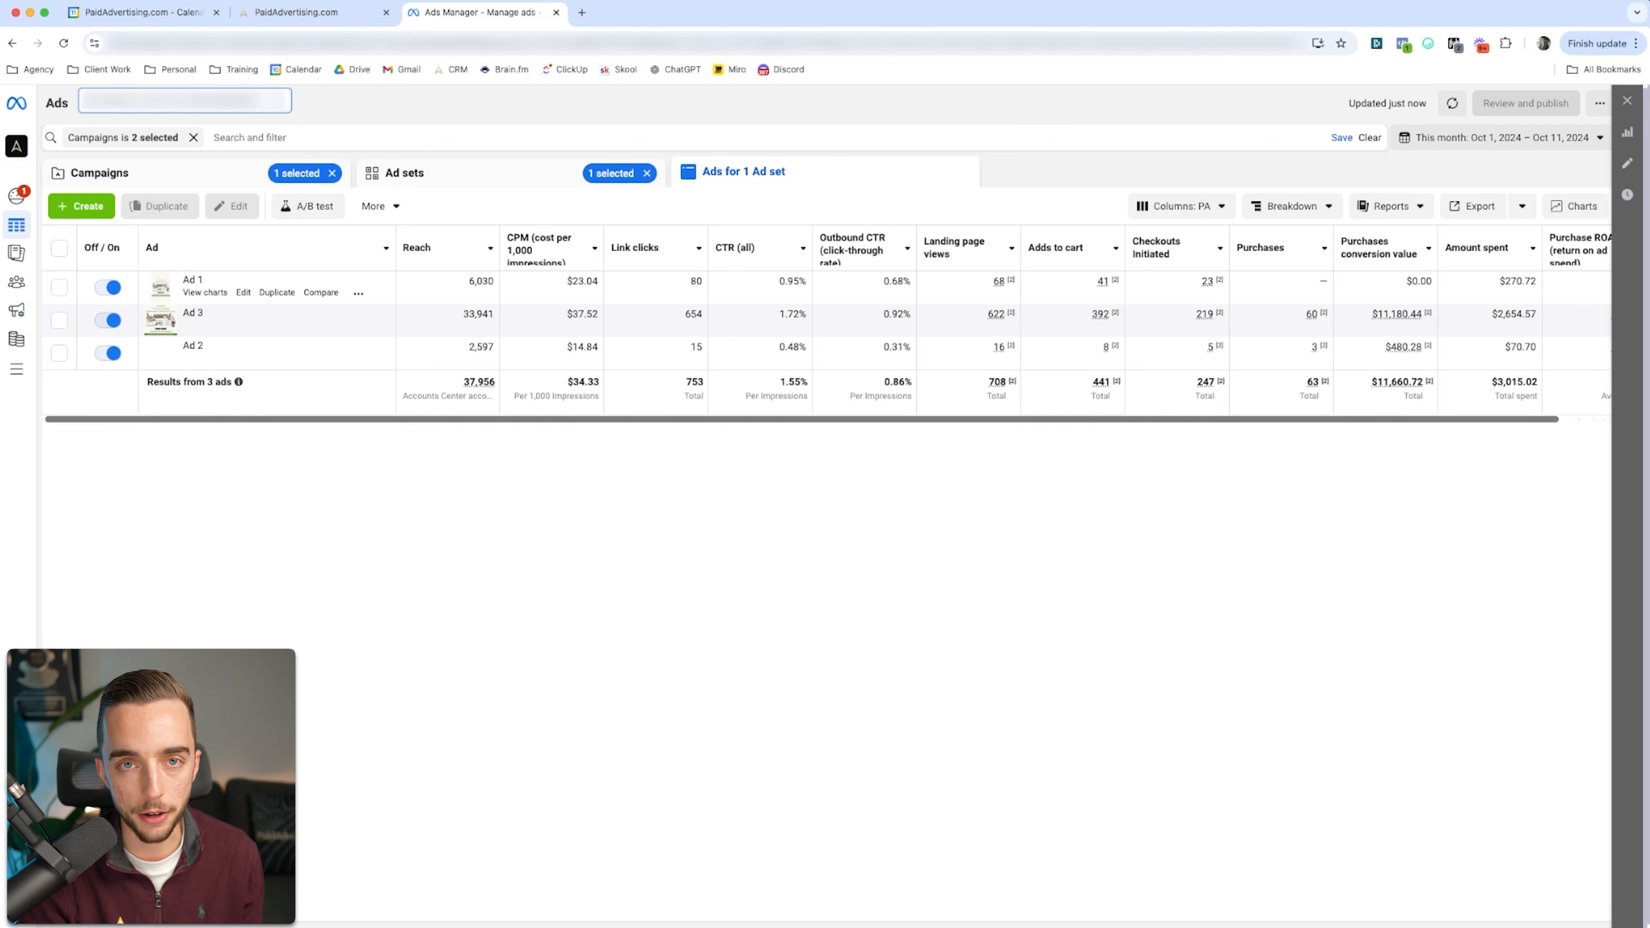
pyautogui.hscroll(3, 828, 318)
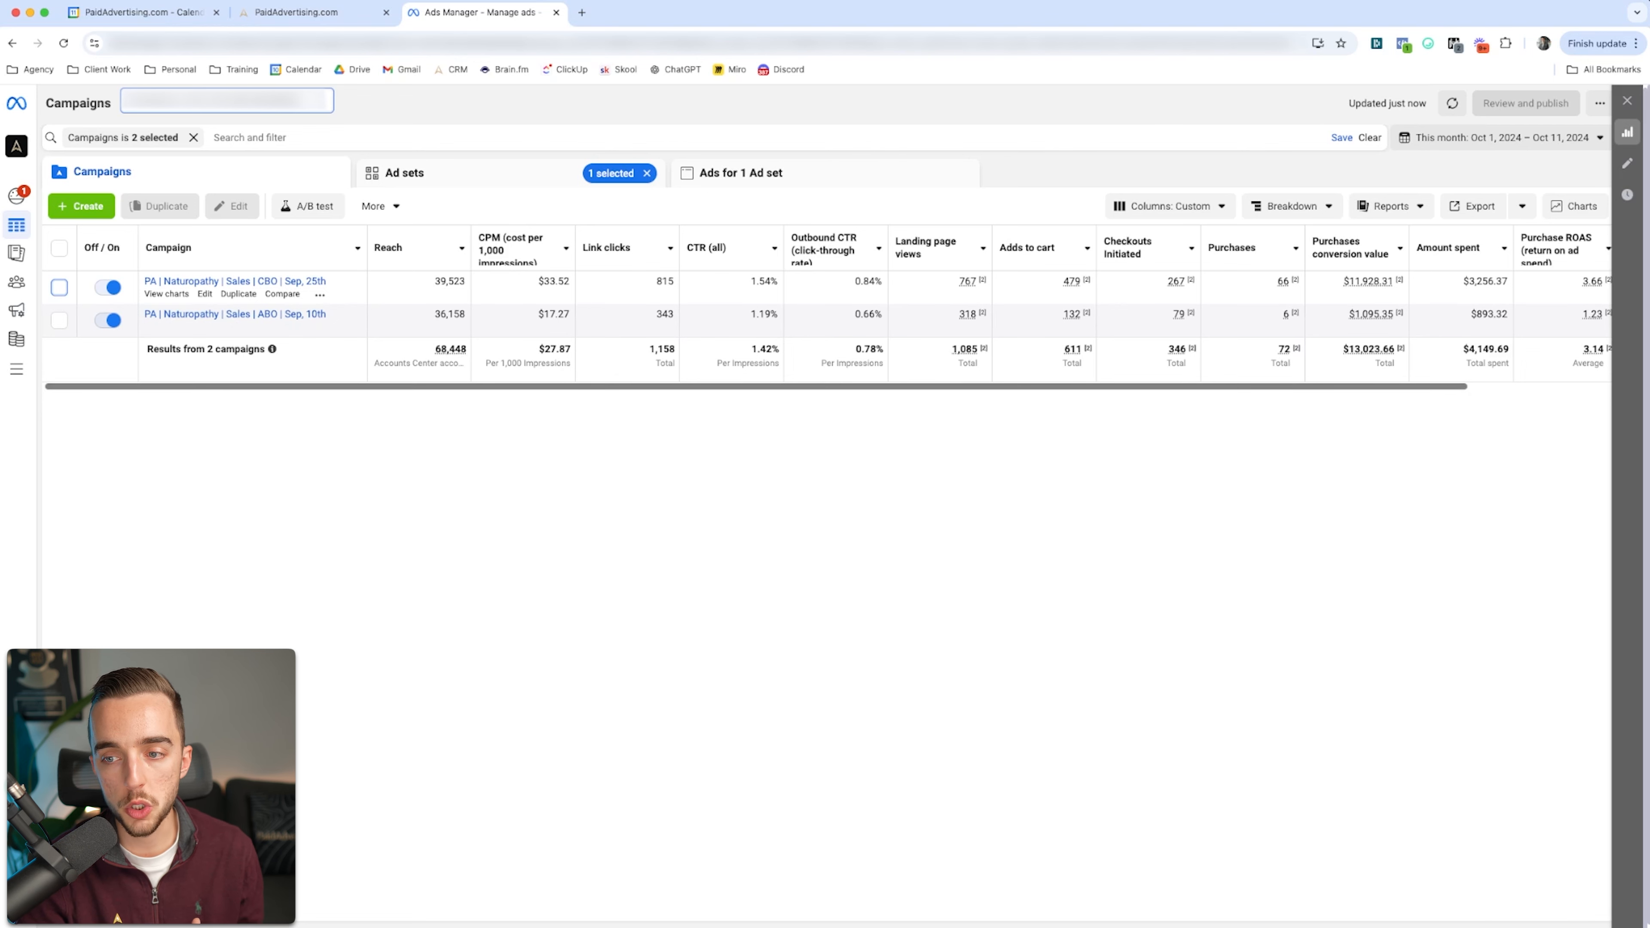
# Step: Compare the performance metrics of the CBO and ABO Naturopathy sales campaigns
pyautogui.hscroll(2, 844, 299)
pyautogui.hscroll(-2, 844, 306)
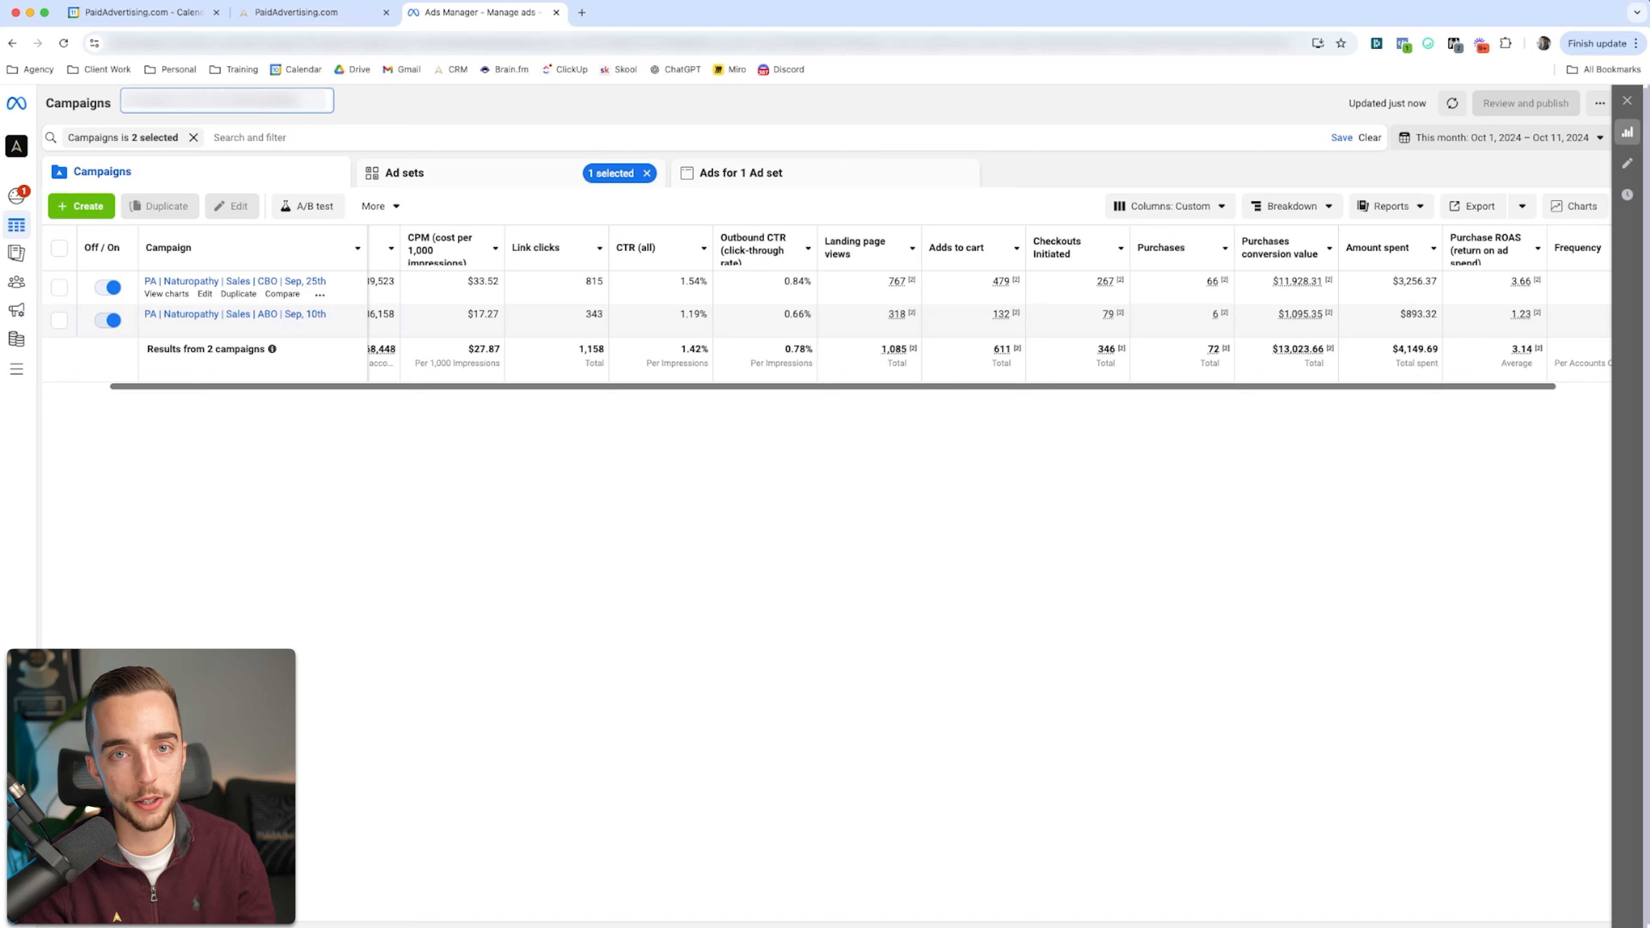
pyautogui.hscroll(-2, 828, 309)
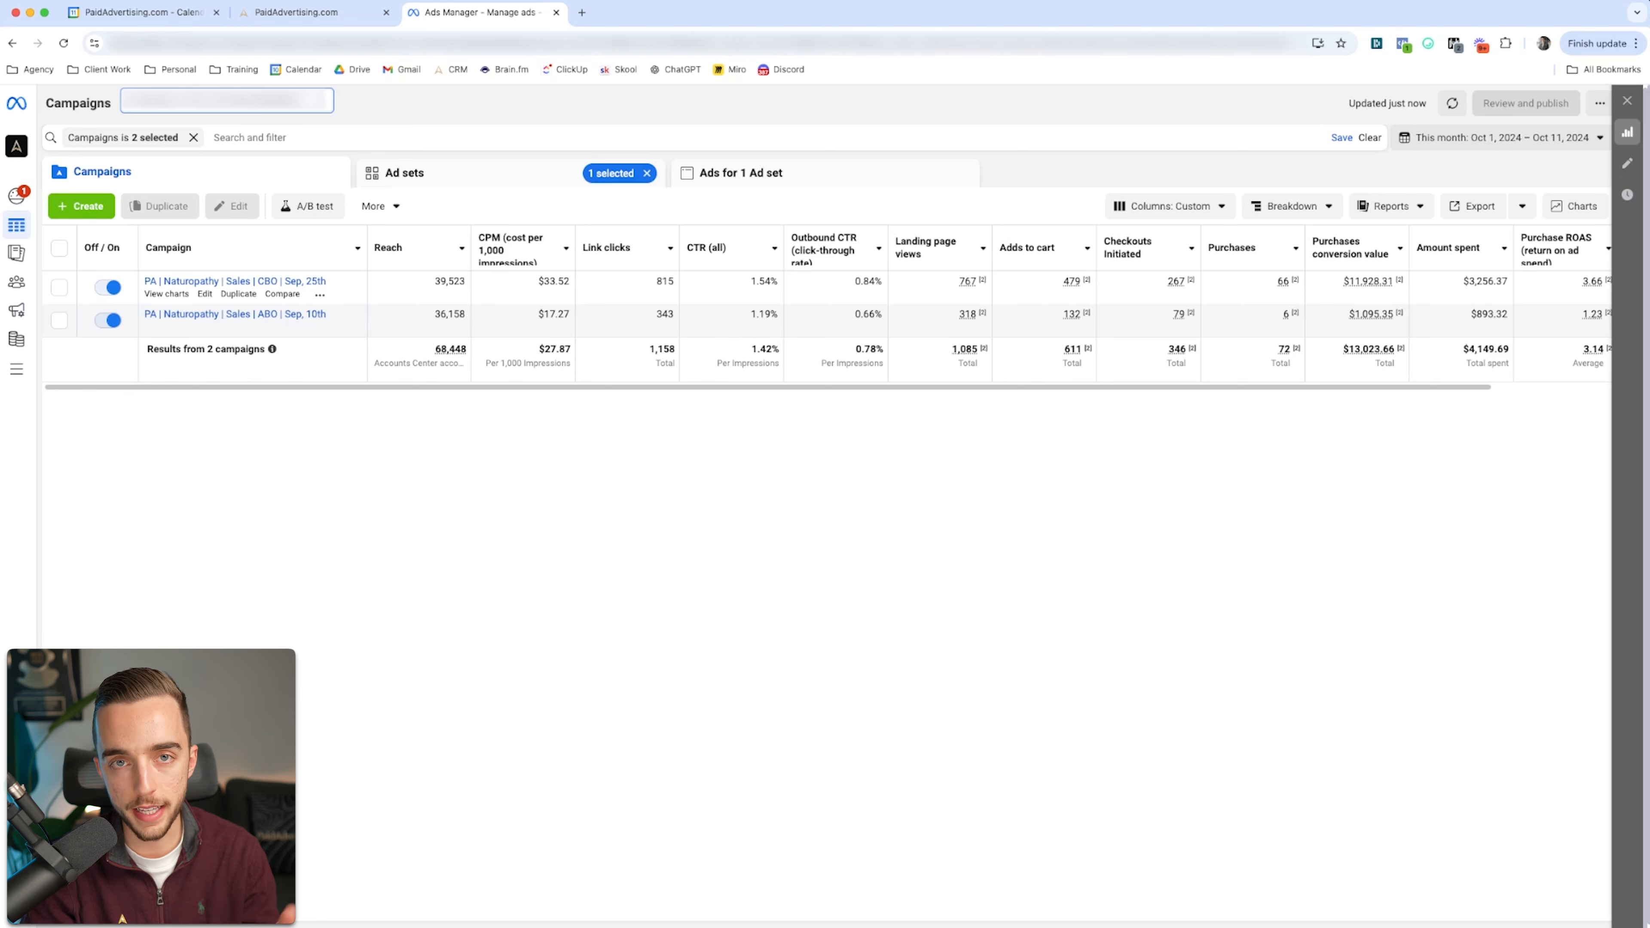
# Step: Create a new campaign with the Sales objective, using the manual sales campaign setup
pyautogui.click(82, 205)
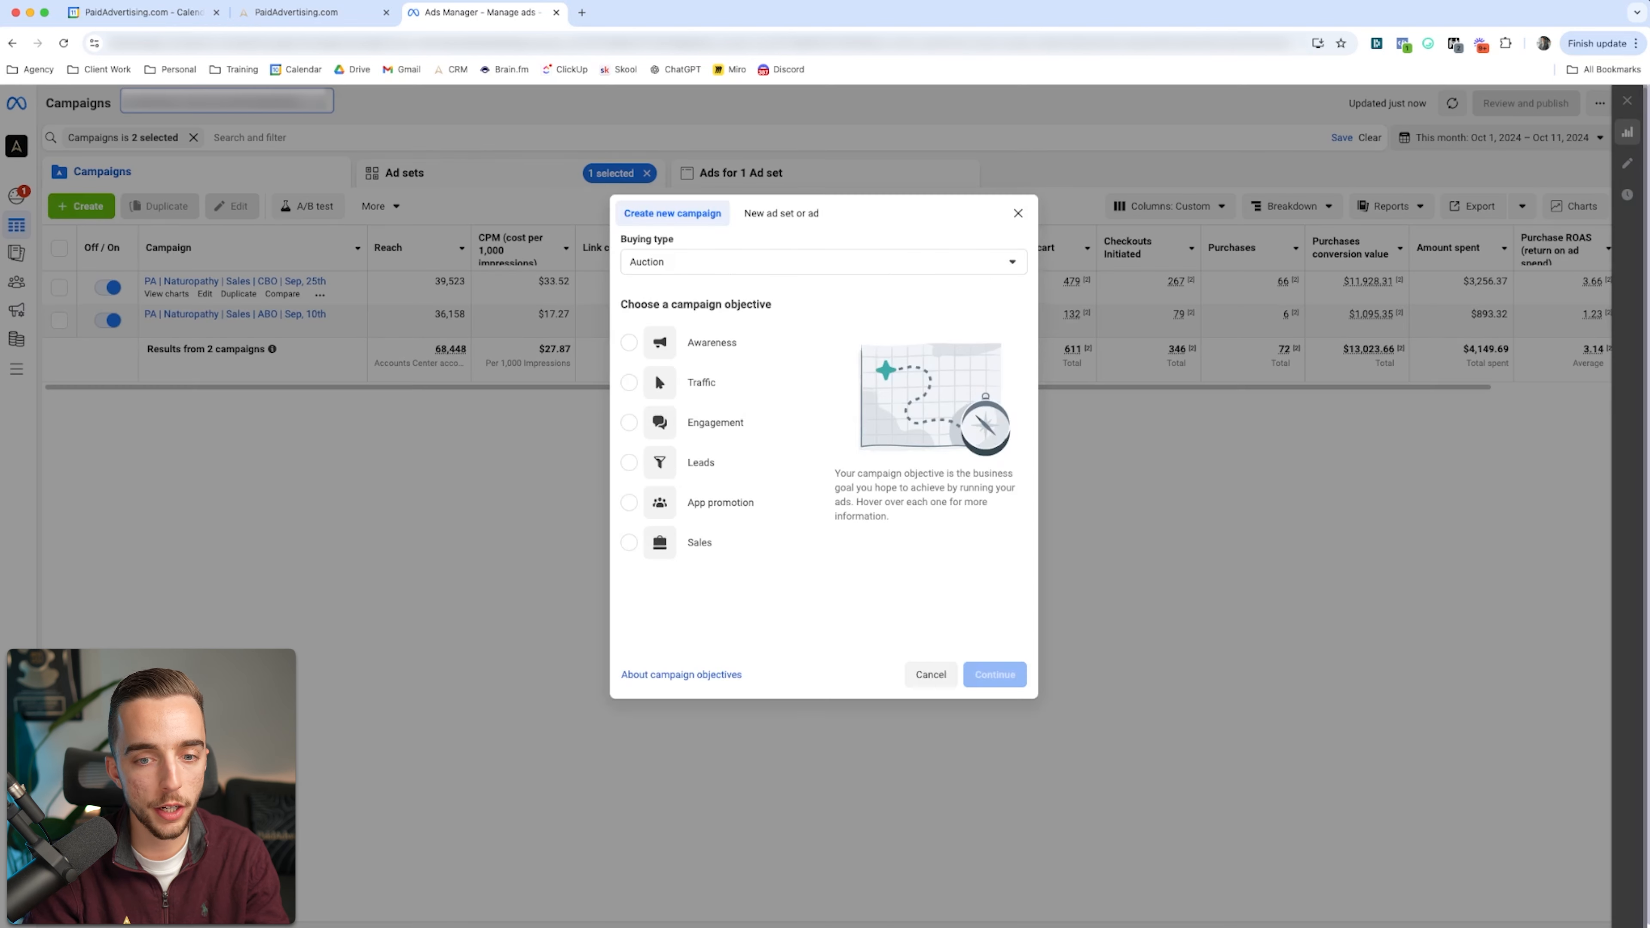
pyautogui.click(699, 542)
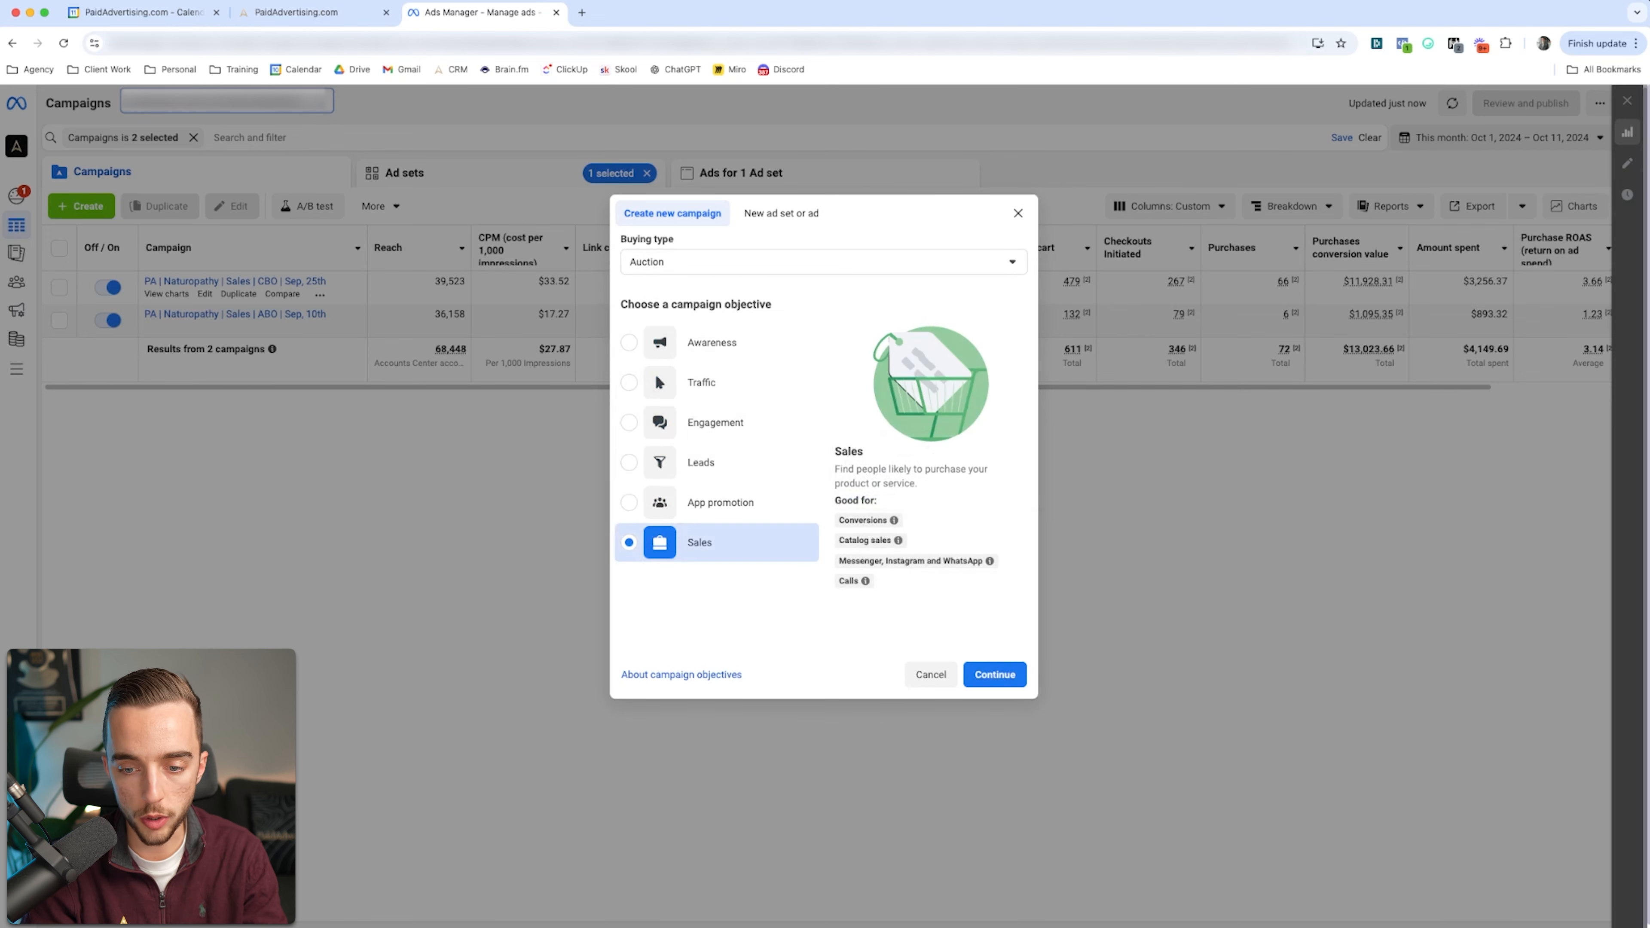
pyautogui.click(994, 674)
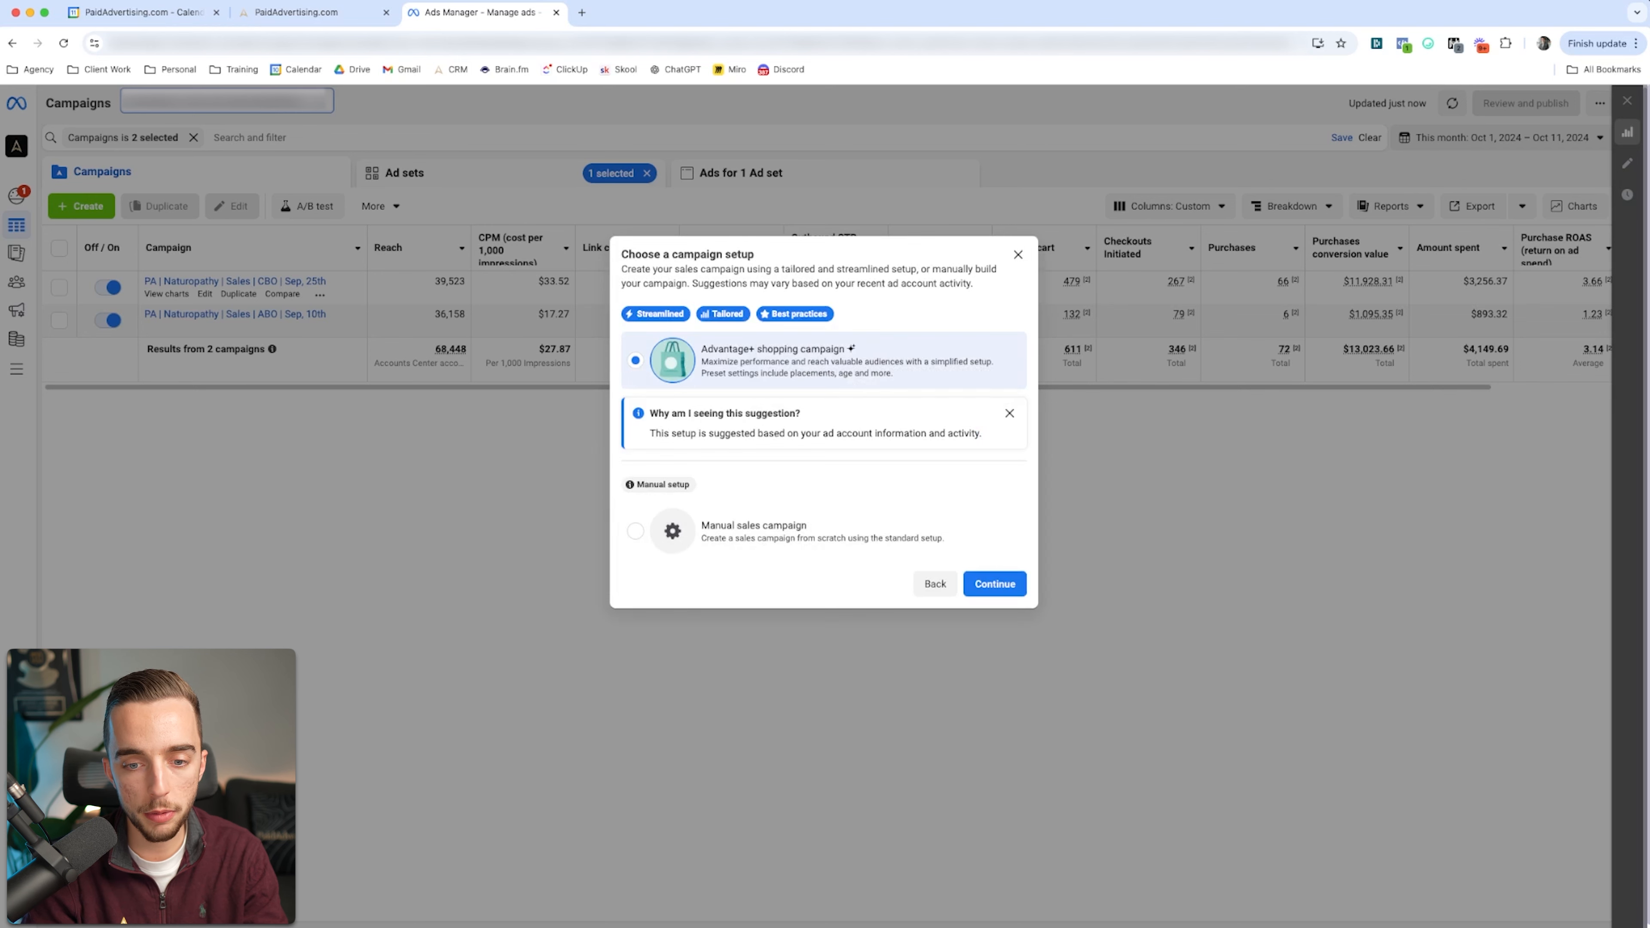
pyautogui.click(754, 530)
pyautogui.click(994, 584)
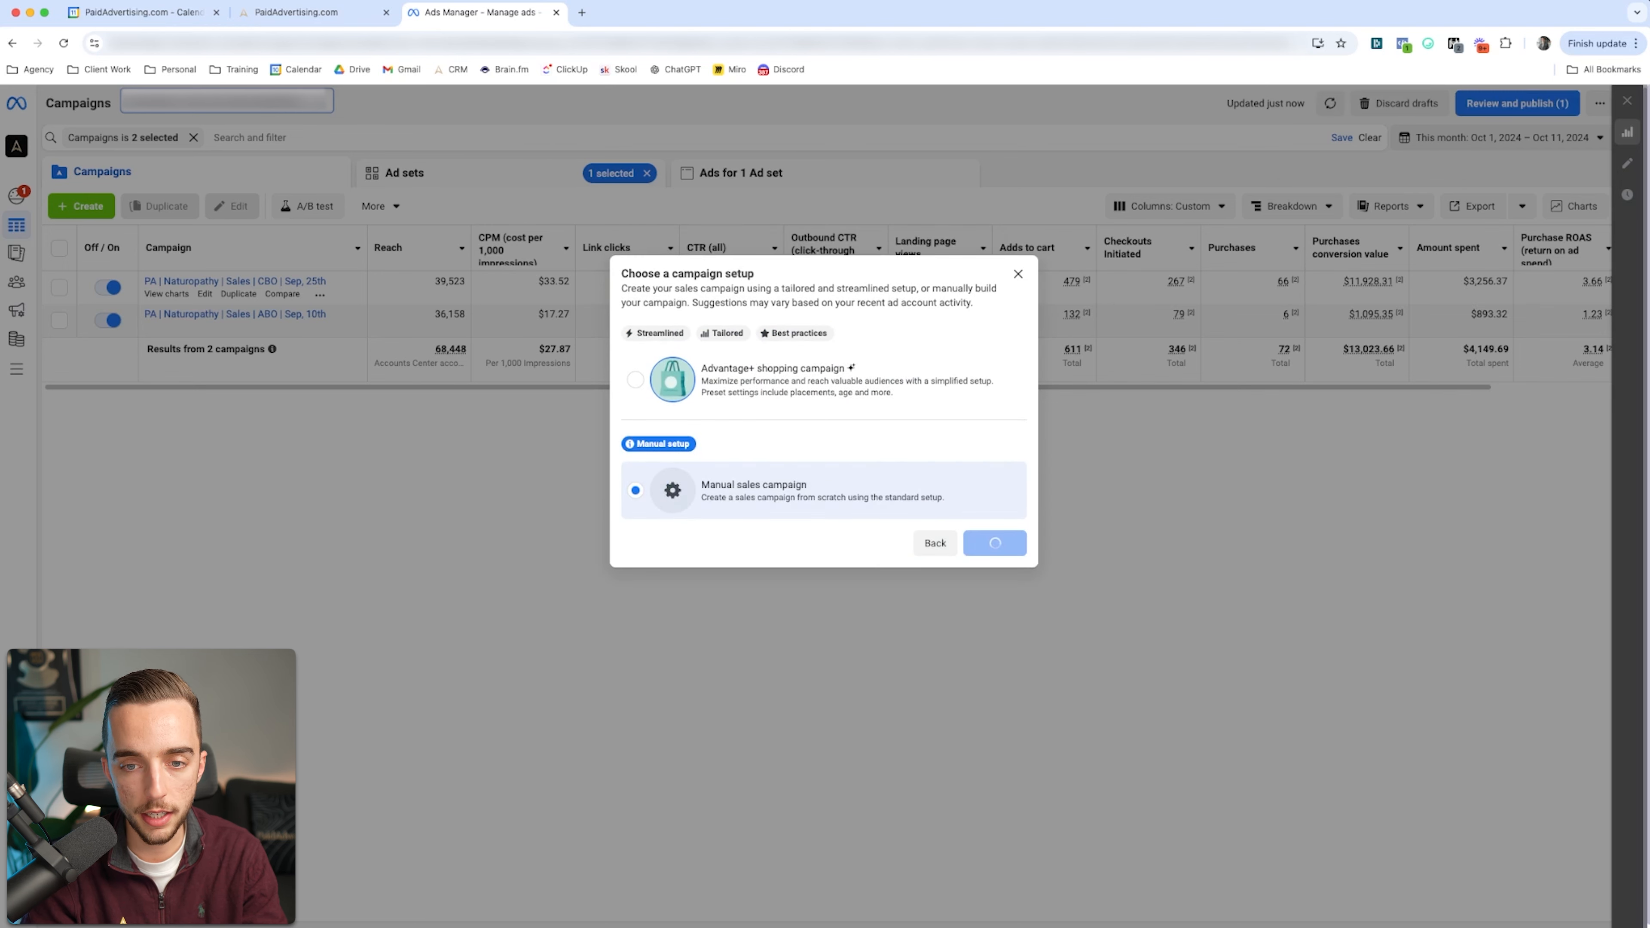
# Step: Turn on Advantage campaign budget for the new campaign and set its daily budget to $90
pyautogui.scroll(-4, 847, 520)
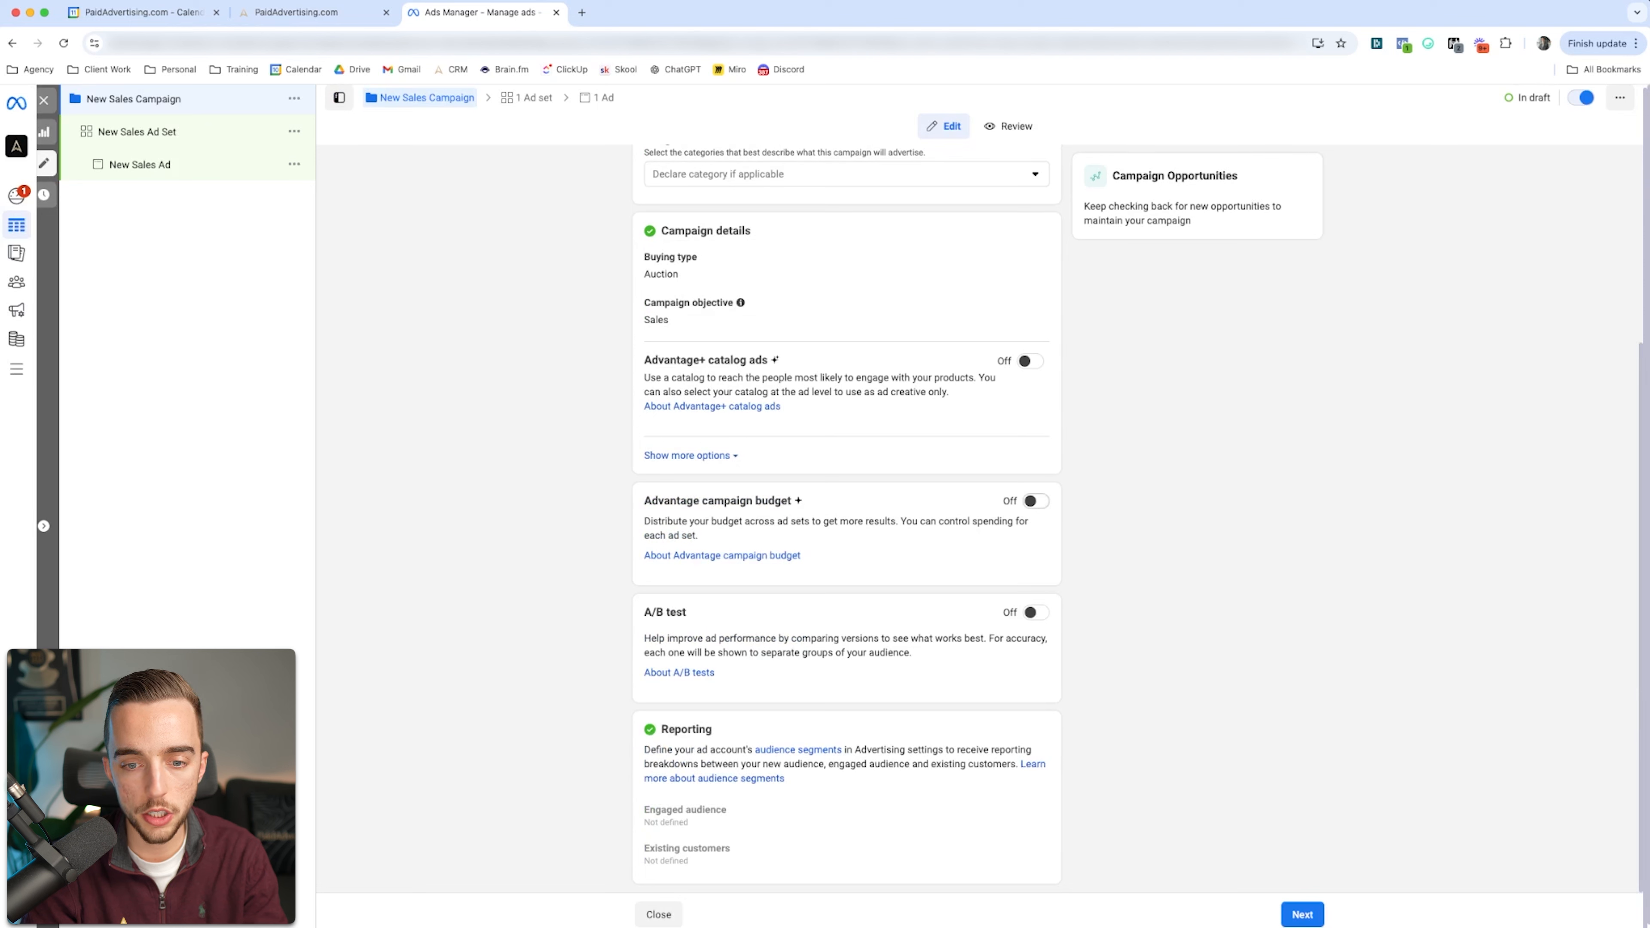
pyautogui.click(1035, 500)
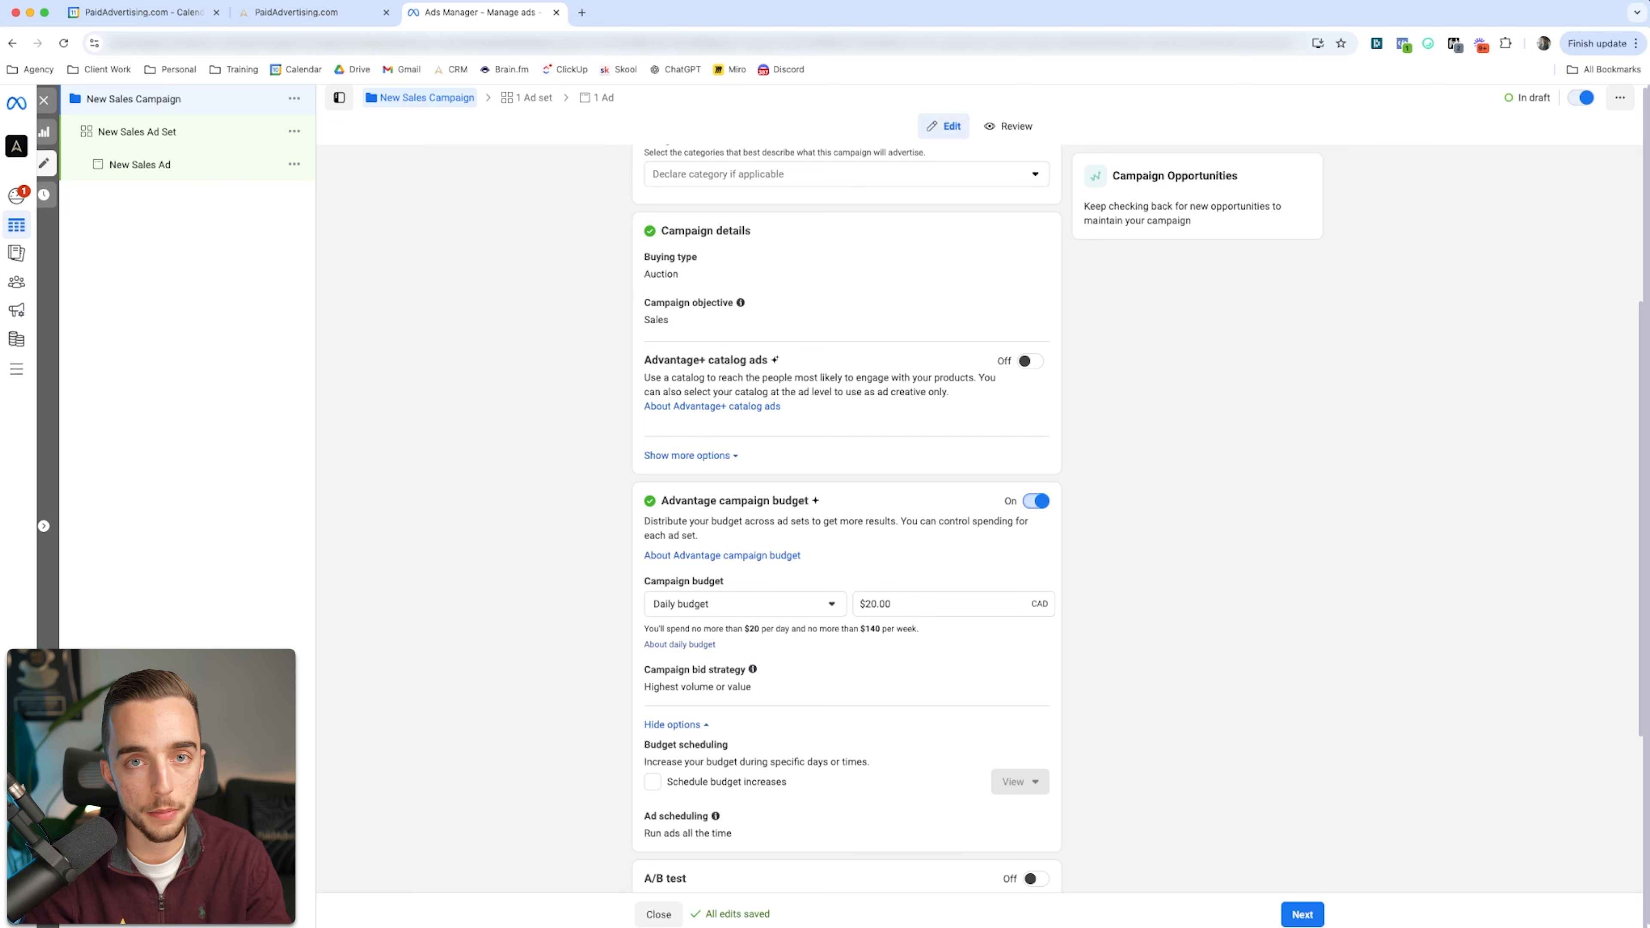
pyautogui.tripleClick(875, 603)
pyautogui.write('90')
pyautogui.press('Return')
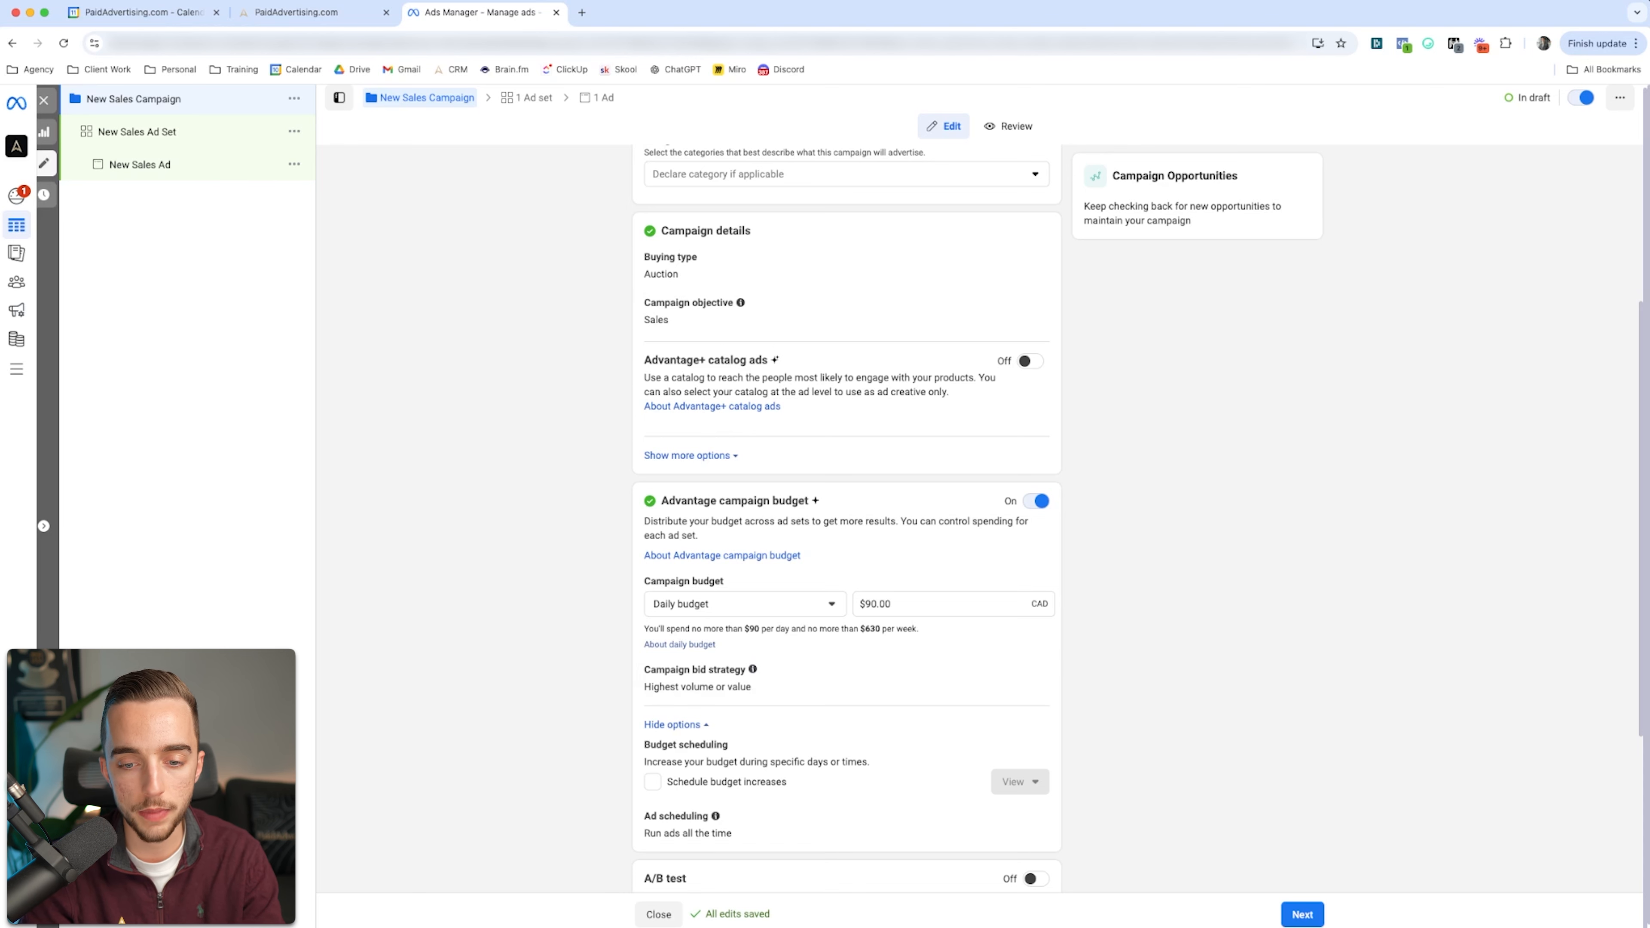
# Step: Rename the new sales ad set as AD001
pyautogui.scroll(-4, 846, 520)
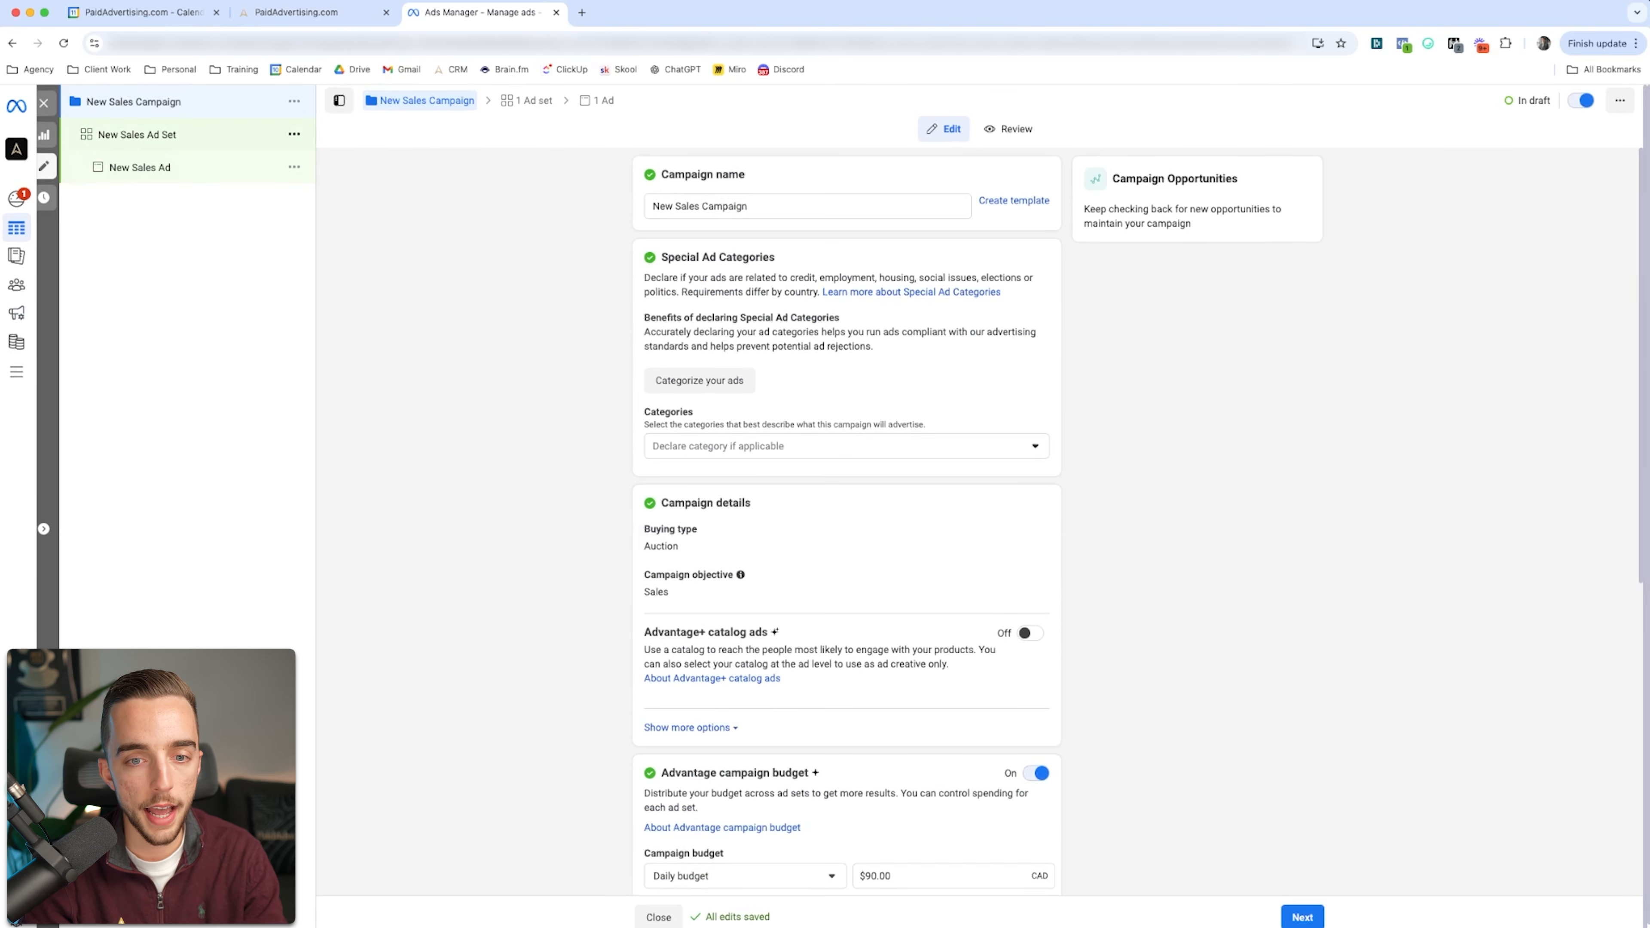
pyautogui.click(137, 133)
pyautogui.click(689, 206)
pyautogui.press('super+a')
pyautogui.write('AD001')
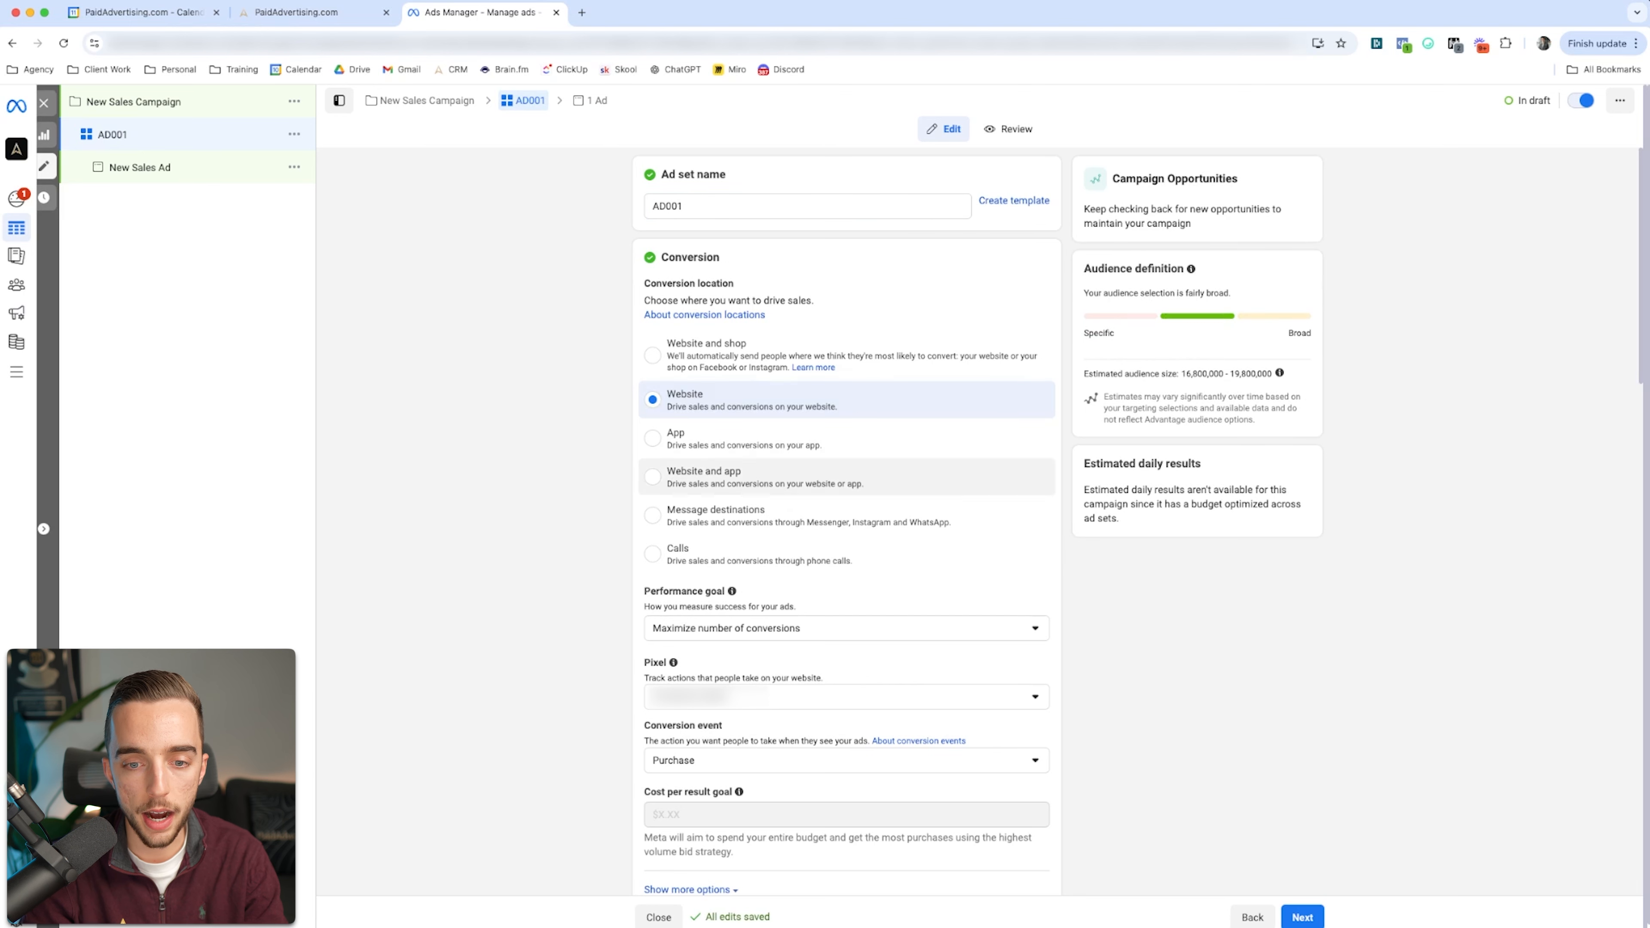
# Step: Choose Purchase as the conversion event for ad set AD001
pyautogui.scroll(-1, 845, 553)
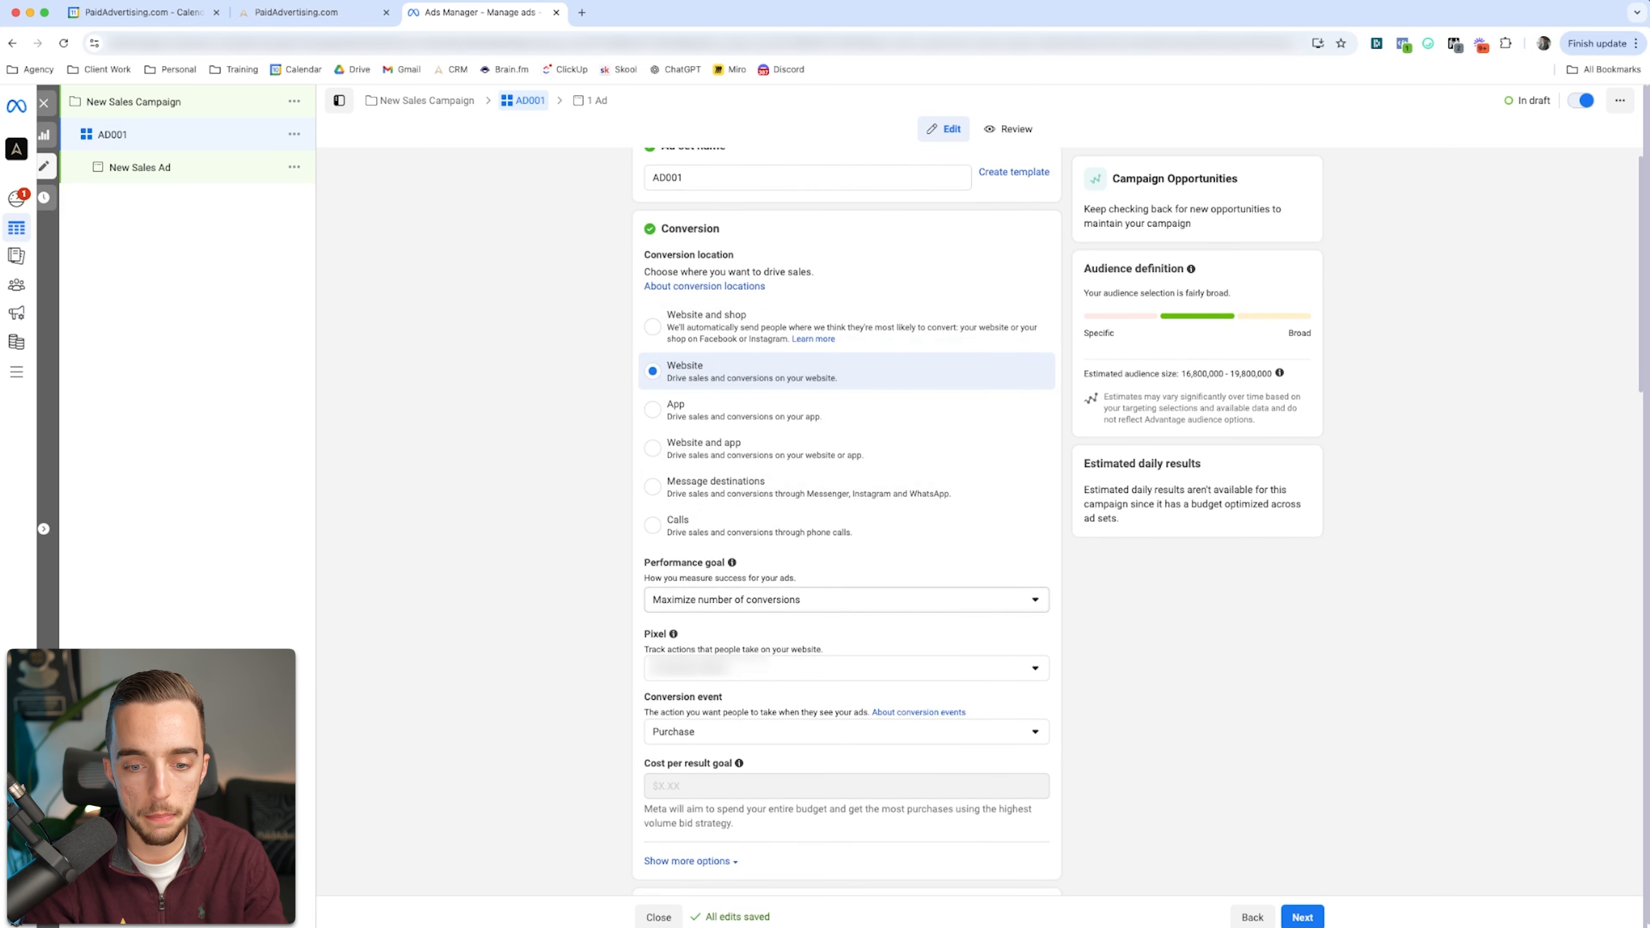
pyautogui.scroll(-5, 845, 455)
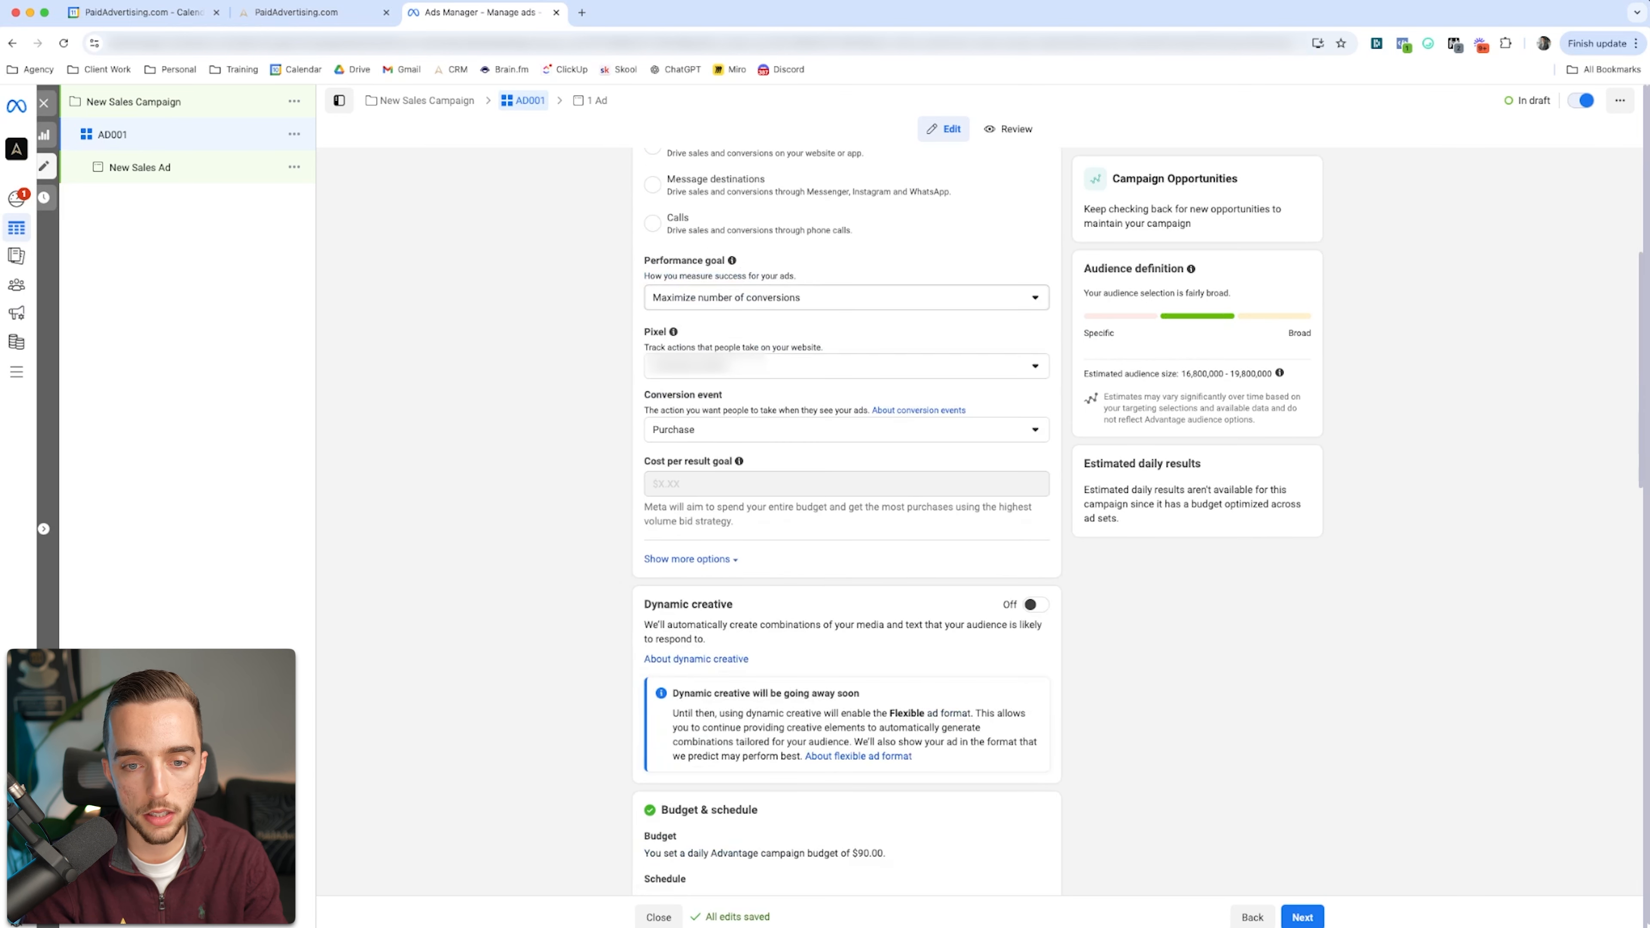
pyautogui.click(847, 430)
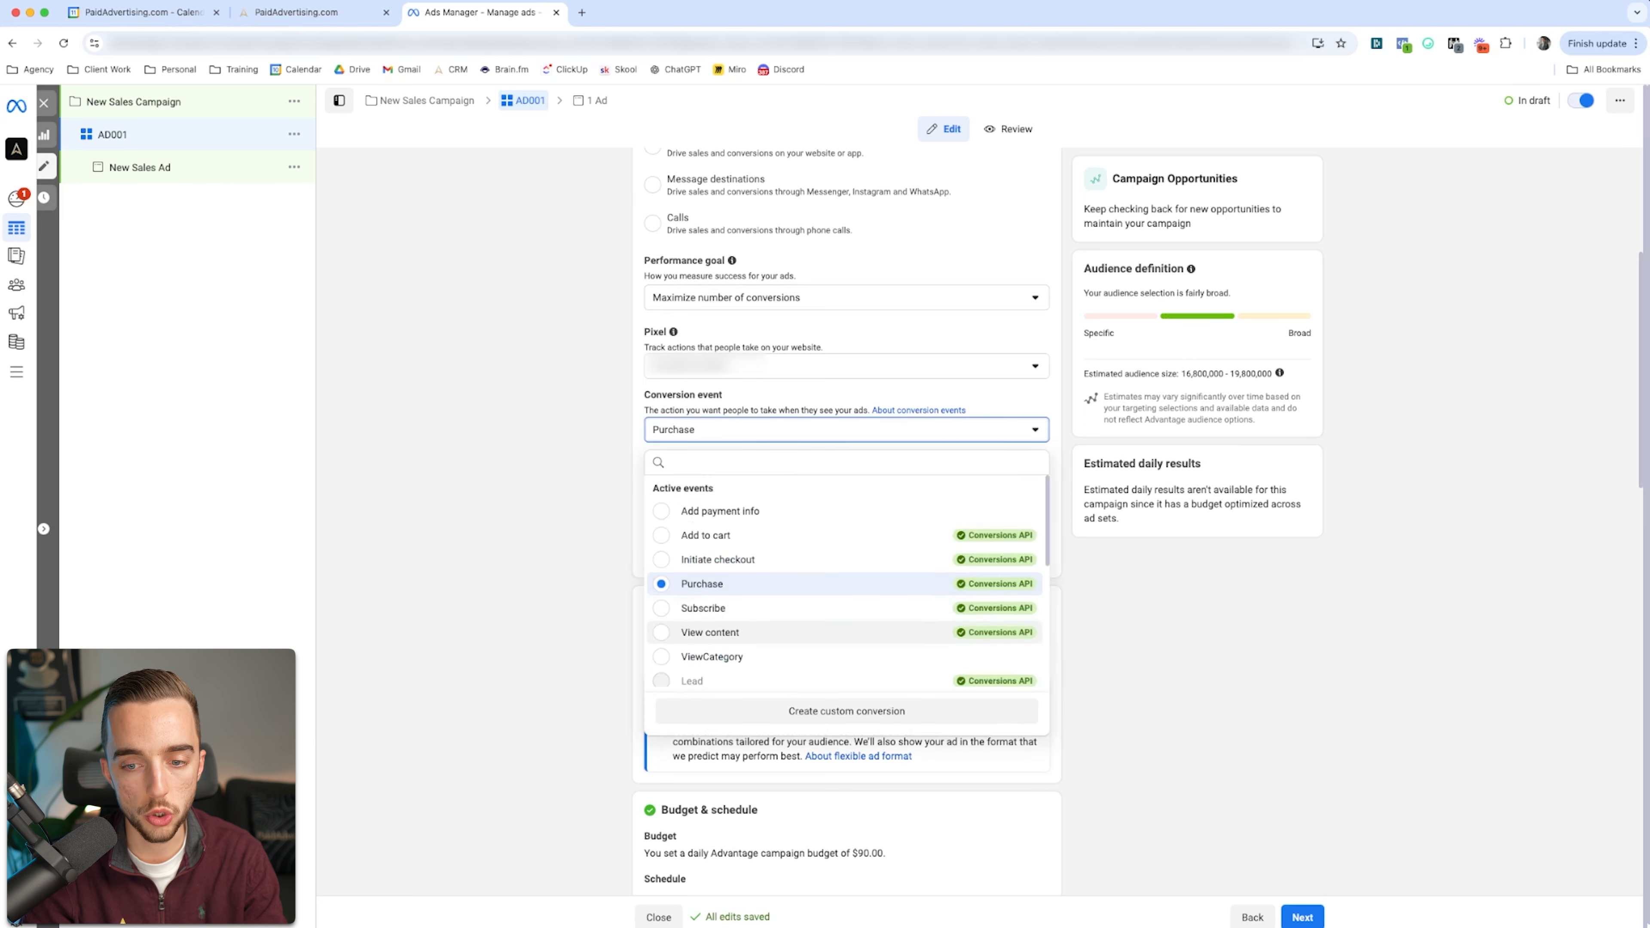
pyautogui.click(701, 583)
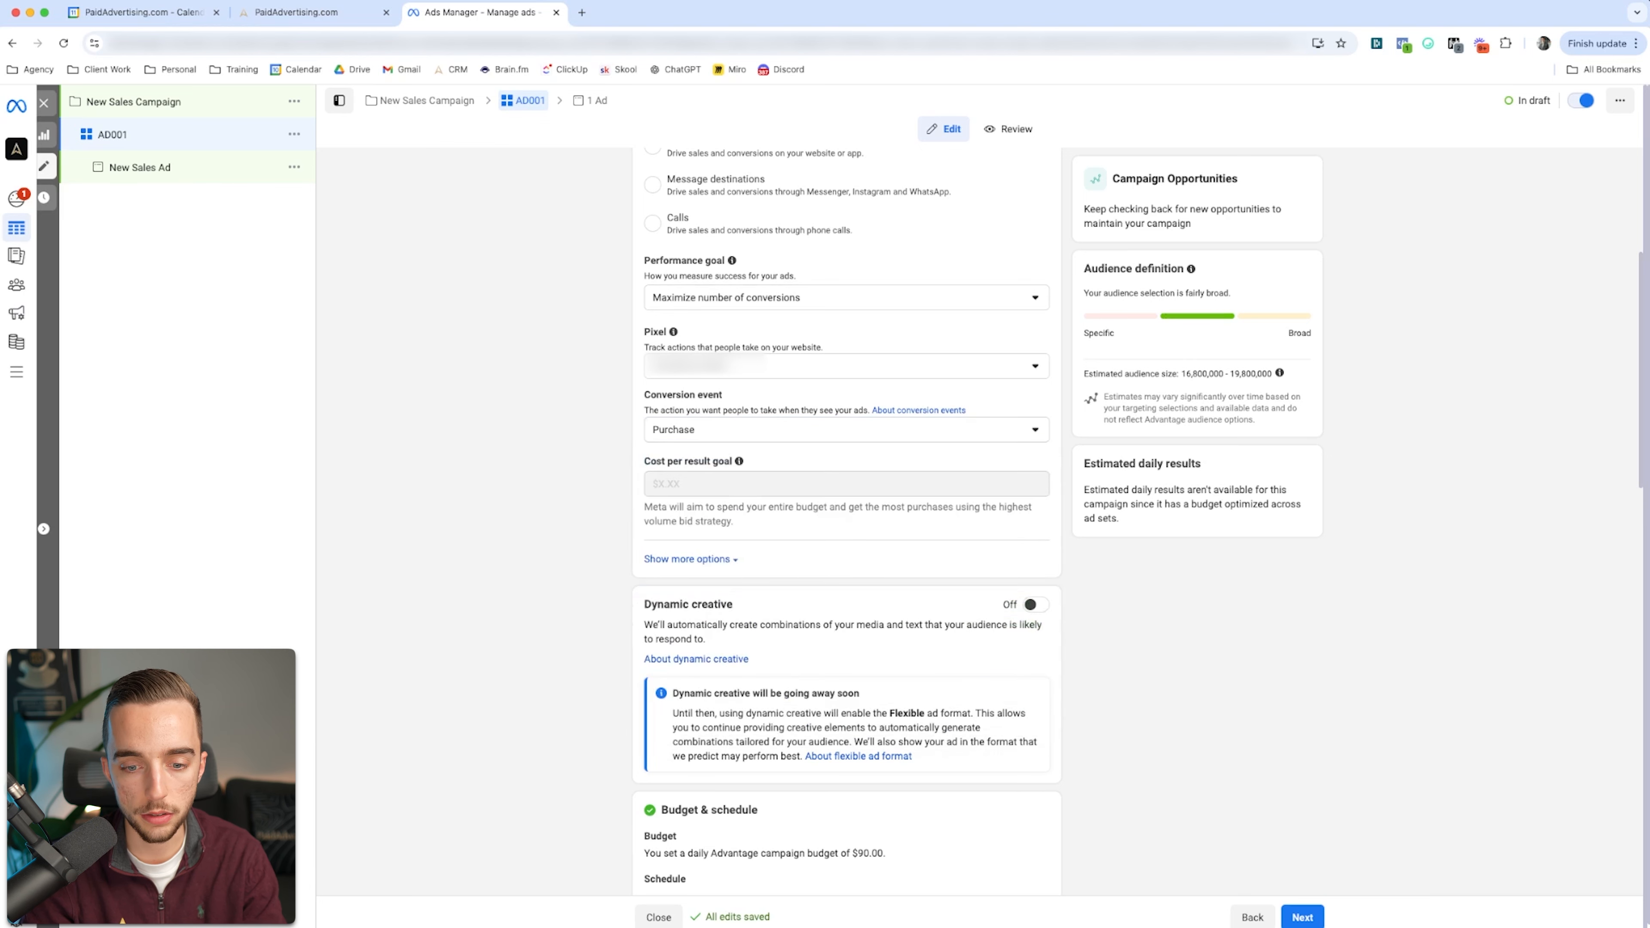
# Step: Schedule ad set AD001 to start on Oct 12, 2024 at 12:00 AM
pyautogui.scroll(-3, 846, 519)
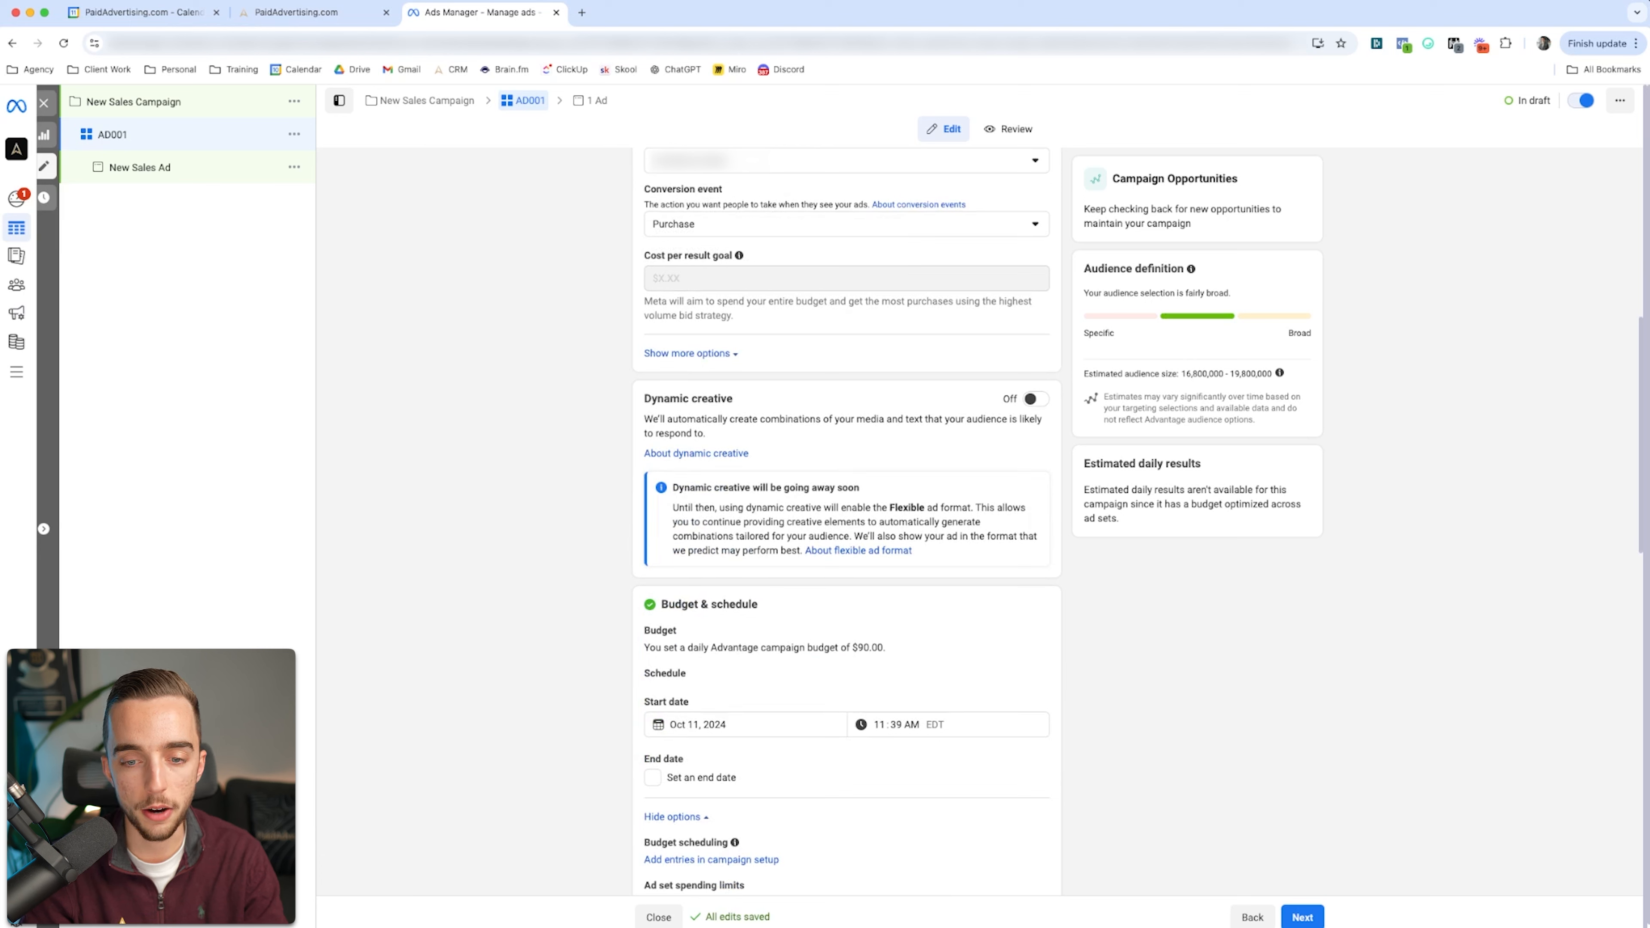
pyautogui.scroll(-3, 846, 520)
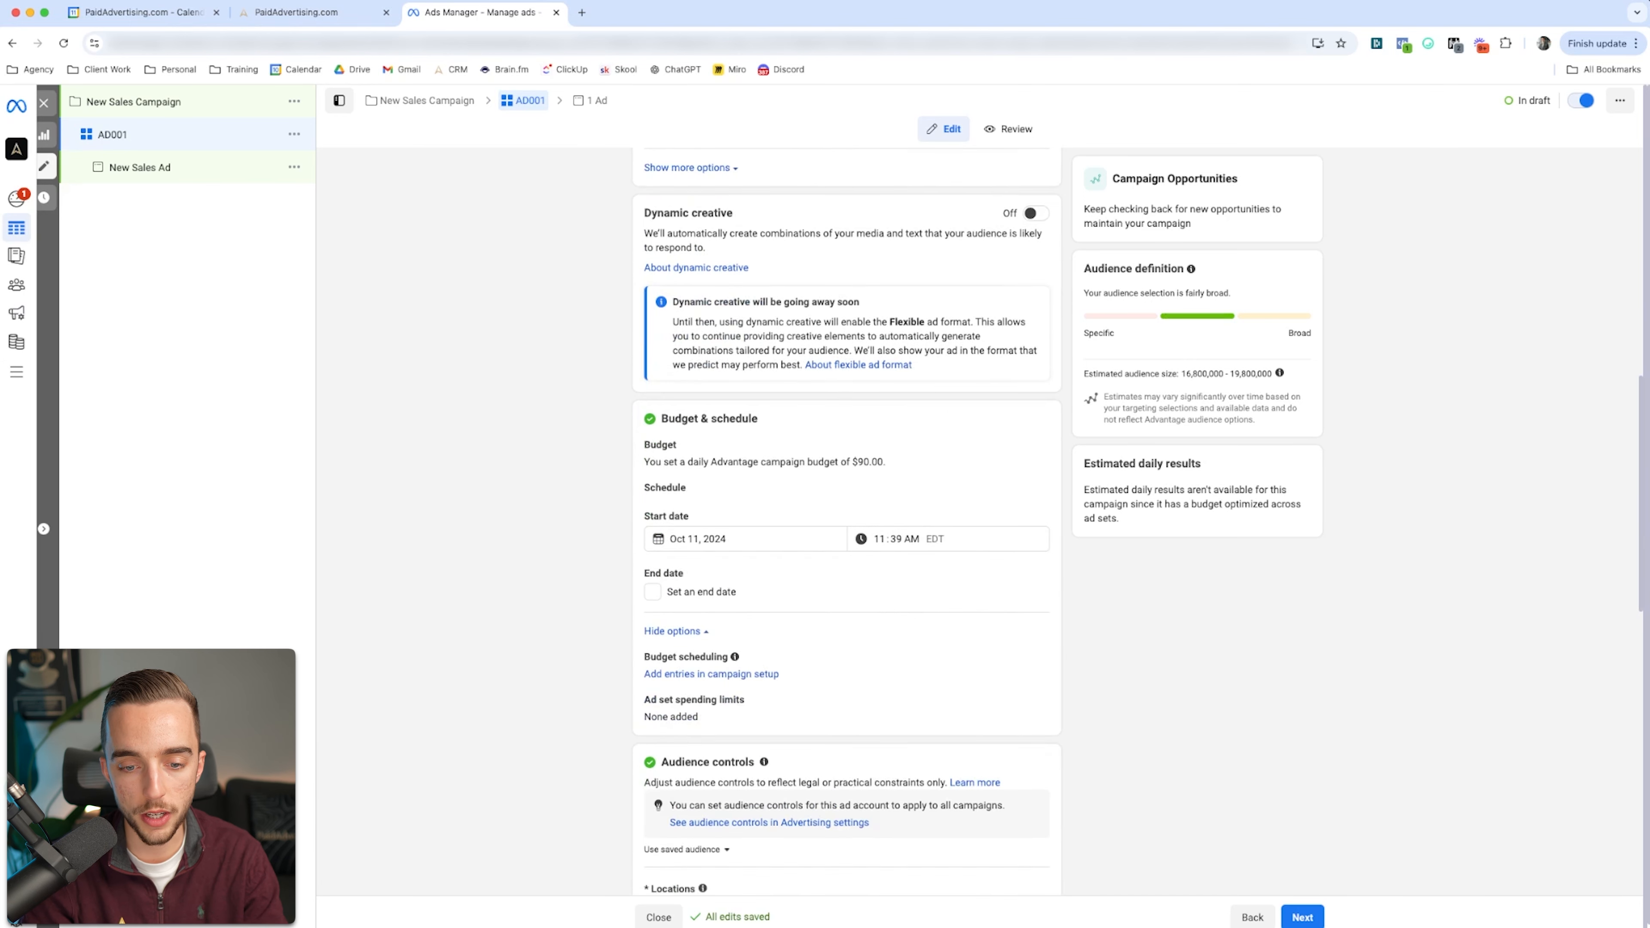
pyautogui.scroll(-1, 846, 520)
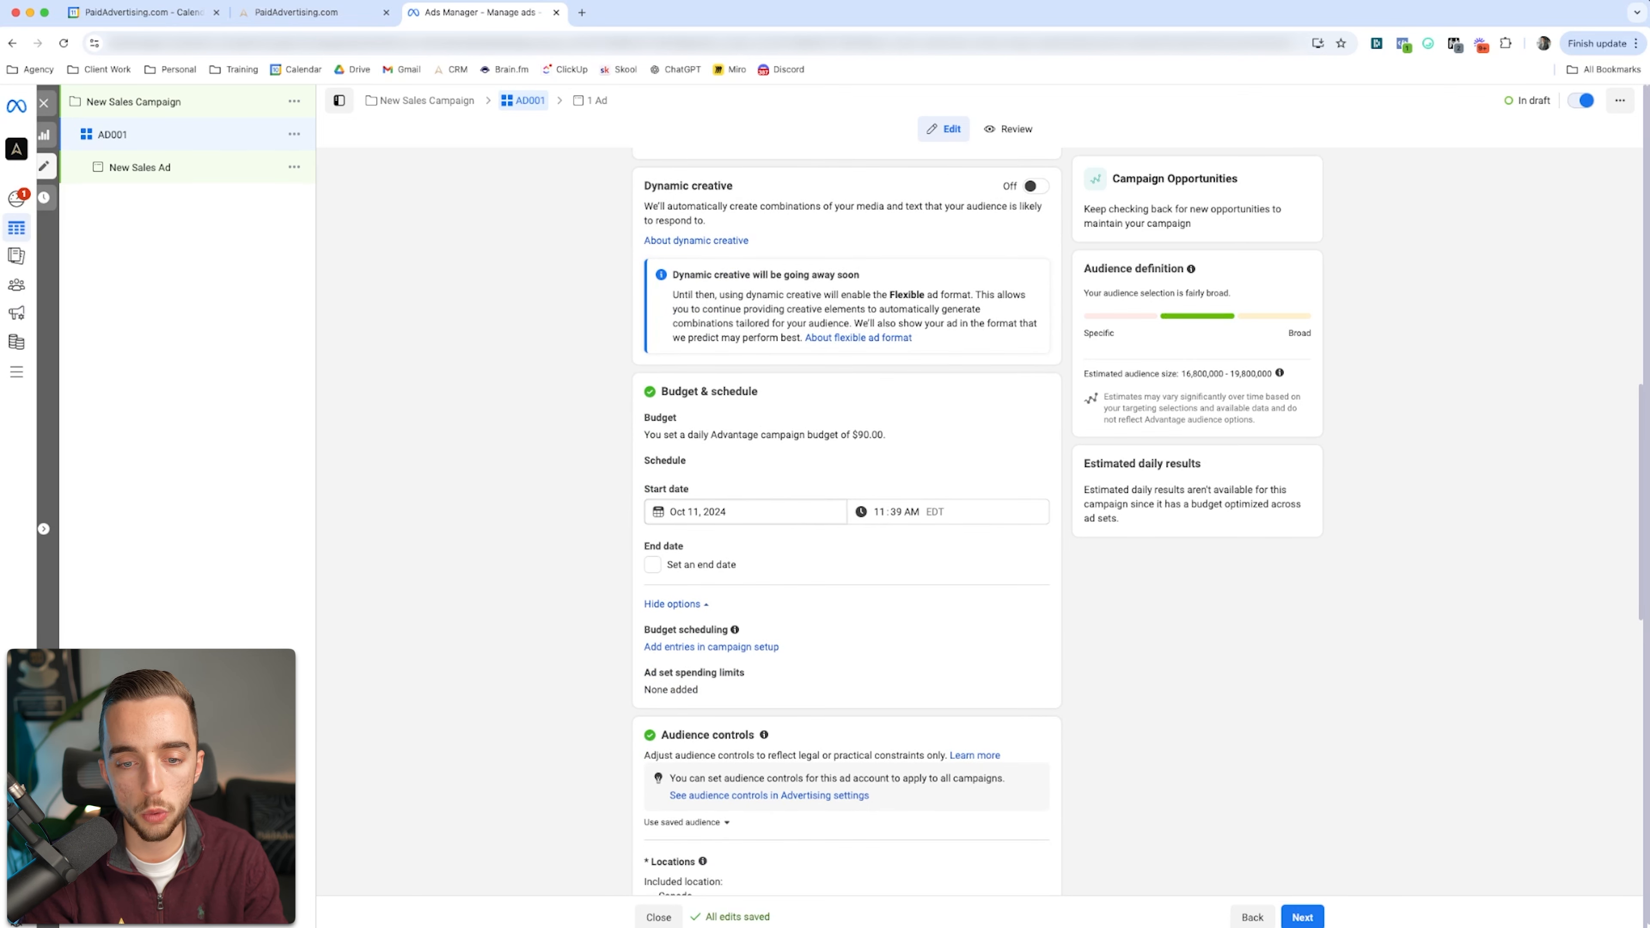
pyautogui.click(695, 513)
pyautogui.click(803, 608)
pyautogui.click(879, 512)
pyautogui.write('12:00')
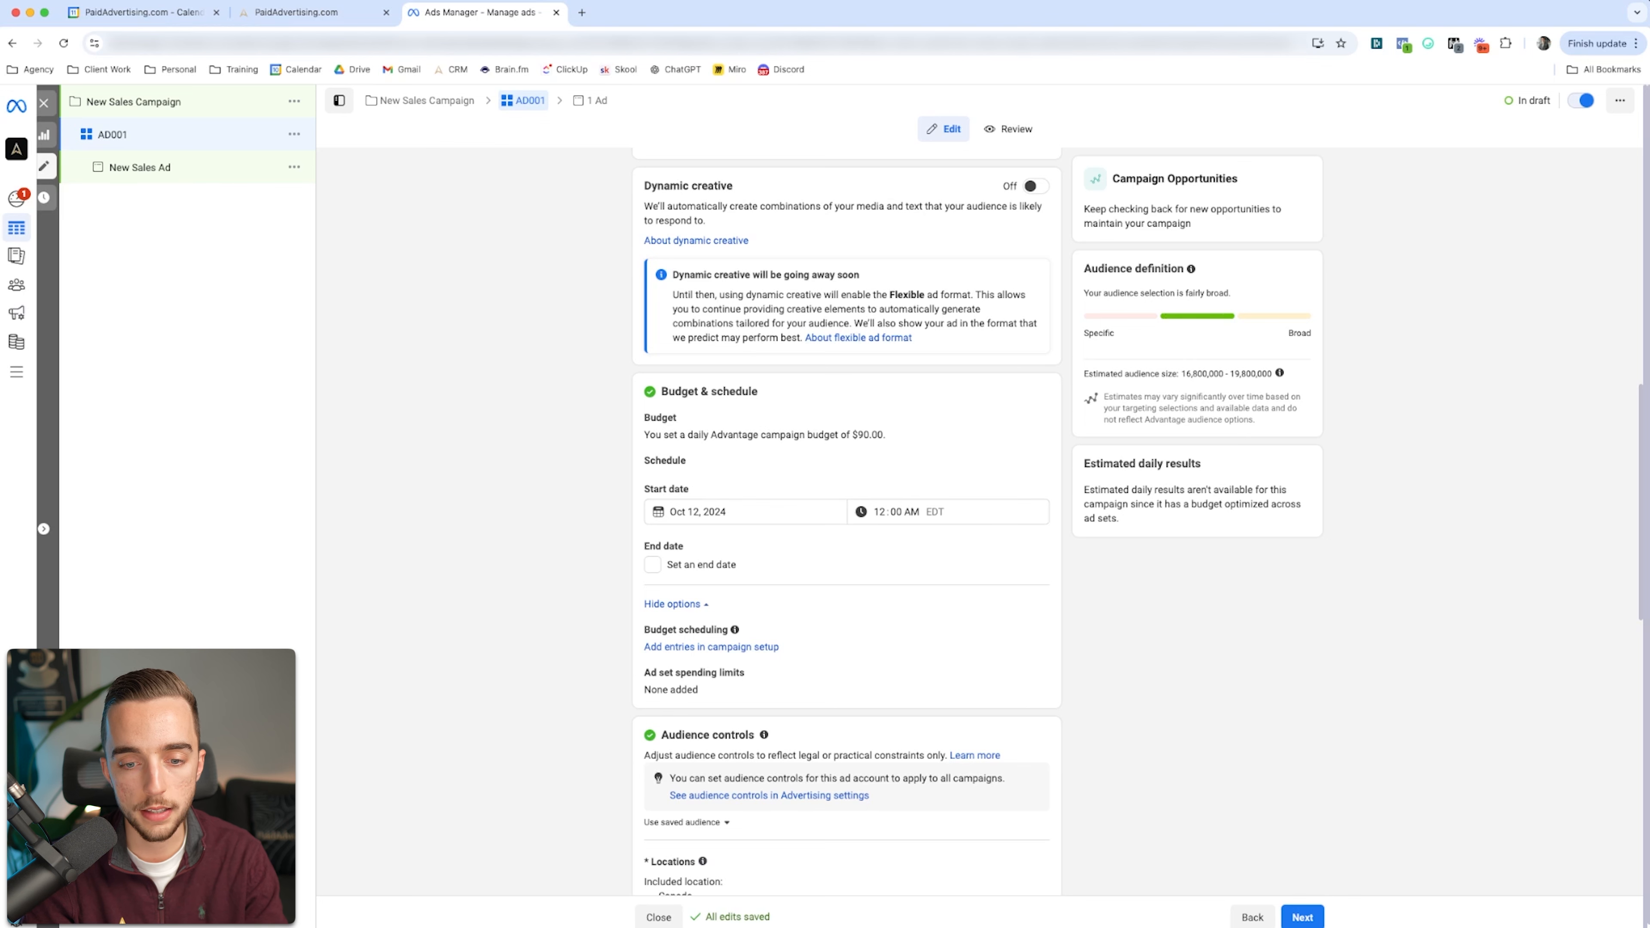
# Step: Expand the additional audience controls of ad set AD001 and review its location, minimum age, language and Advantage+ audience settings
pyautogui.scroll(-3, 844, 519)
pyautogui.scroll(-2, 844, 520)
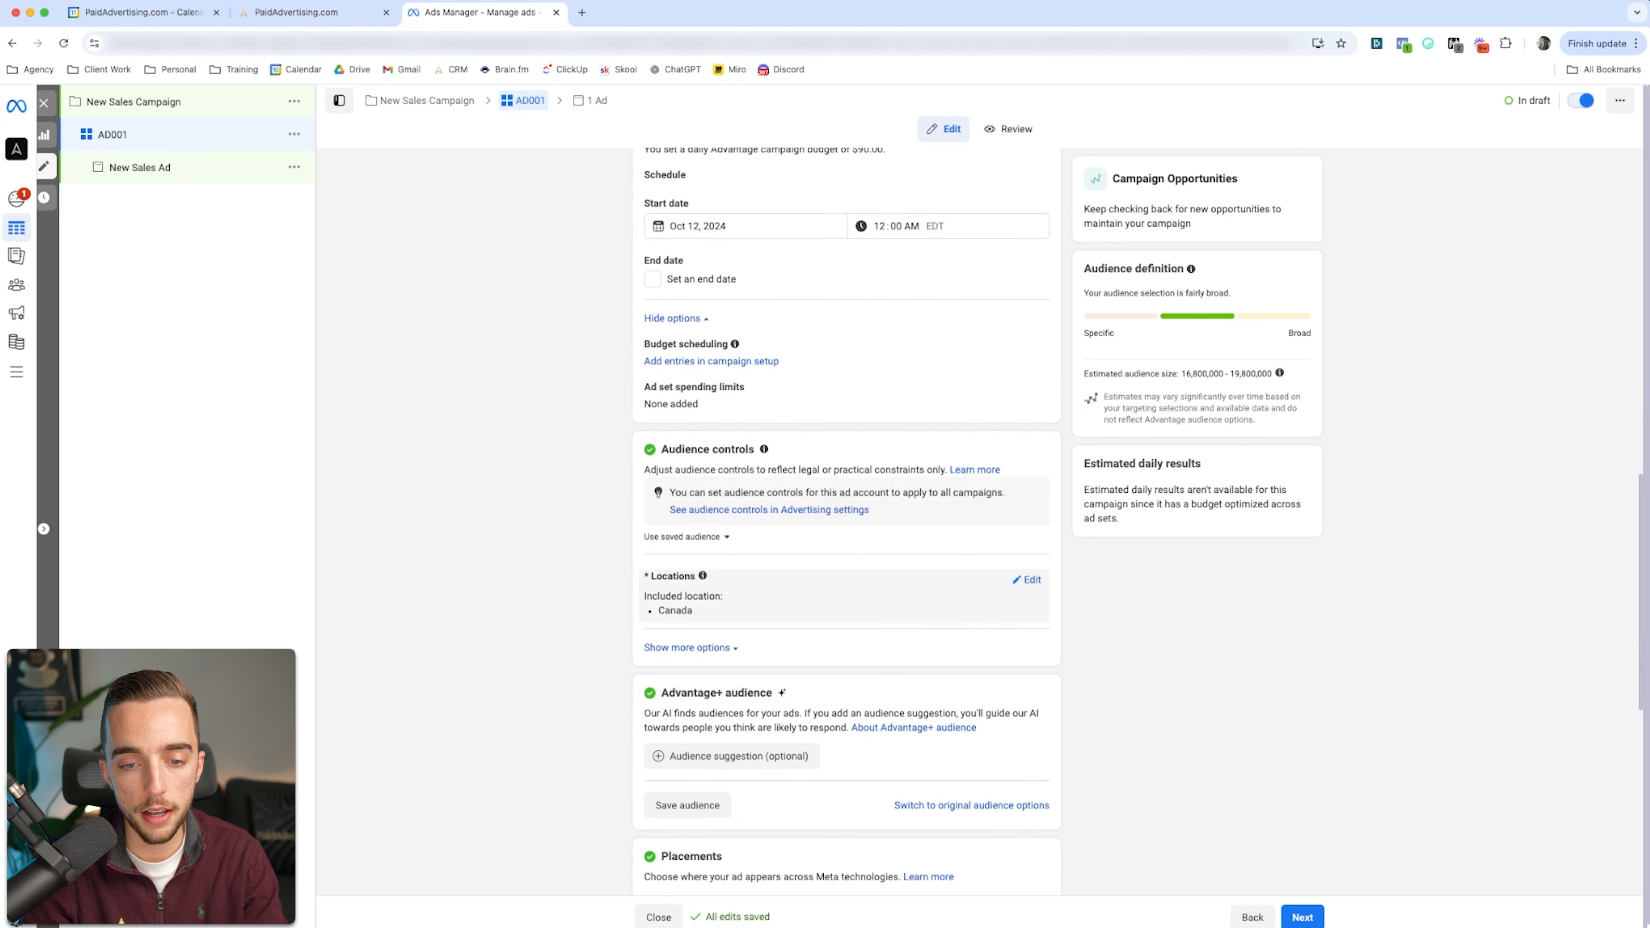
pyautogui.scroll(-2, 844, 520)
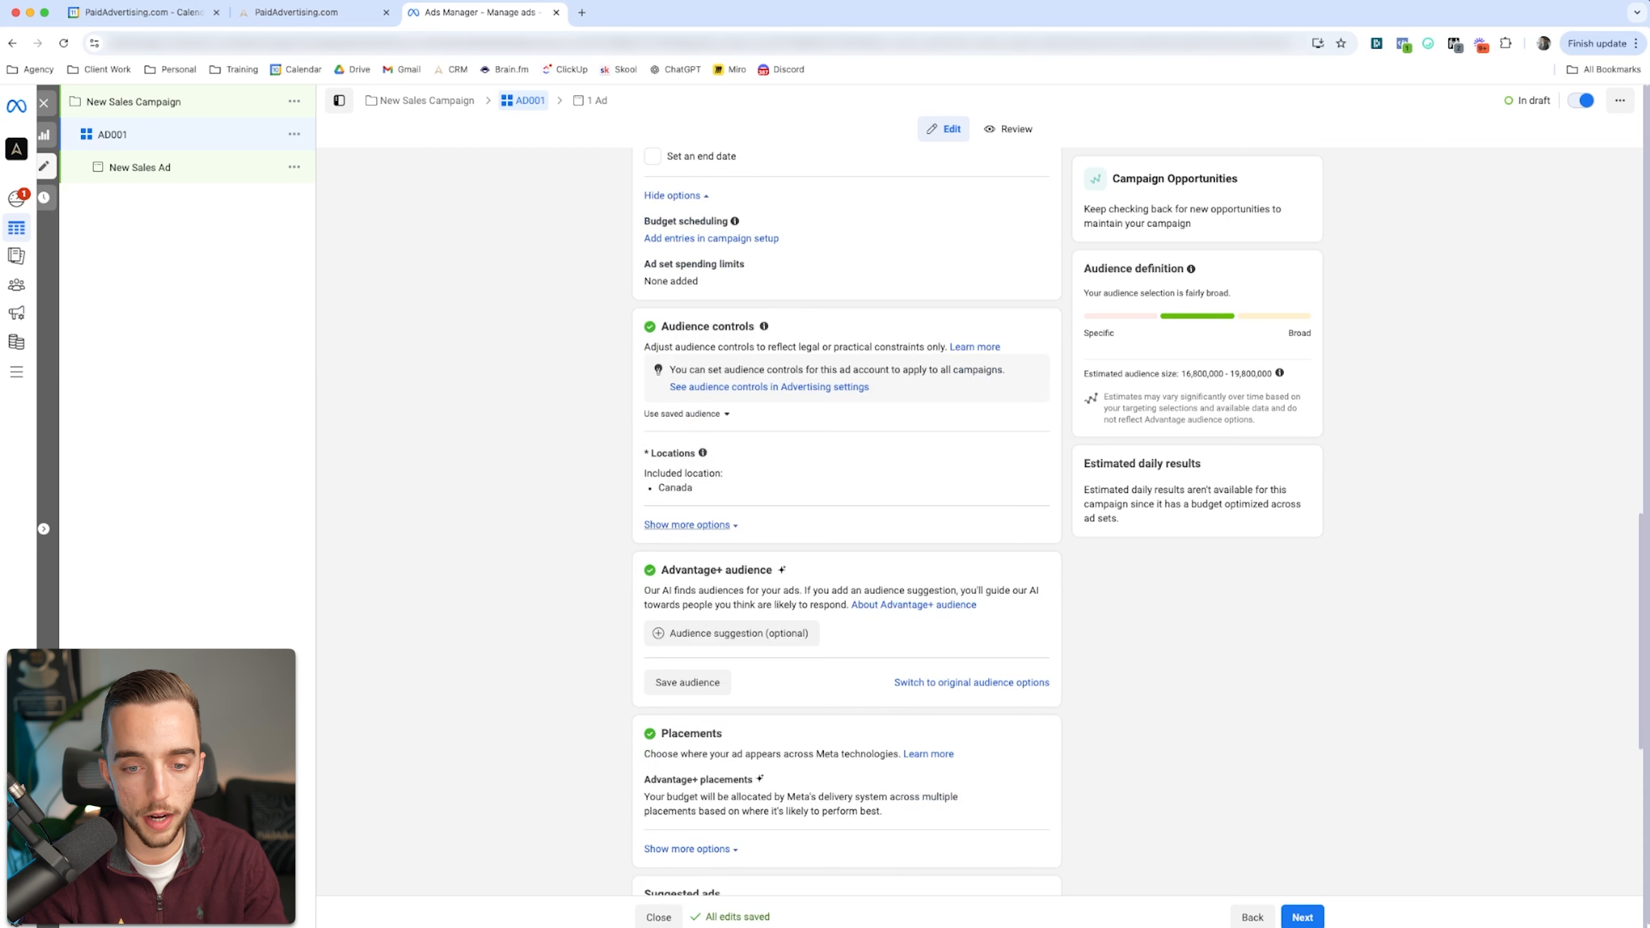
pyautogui.click(686, 524)
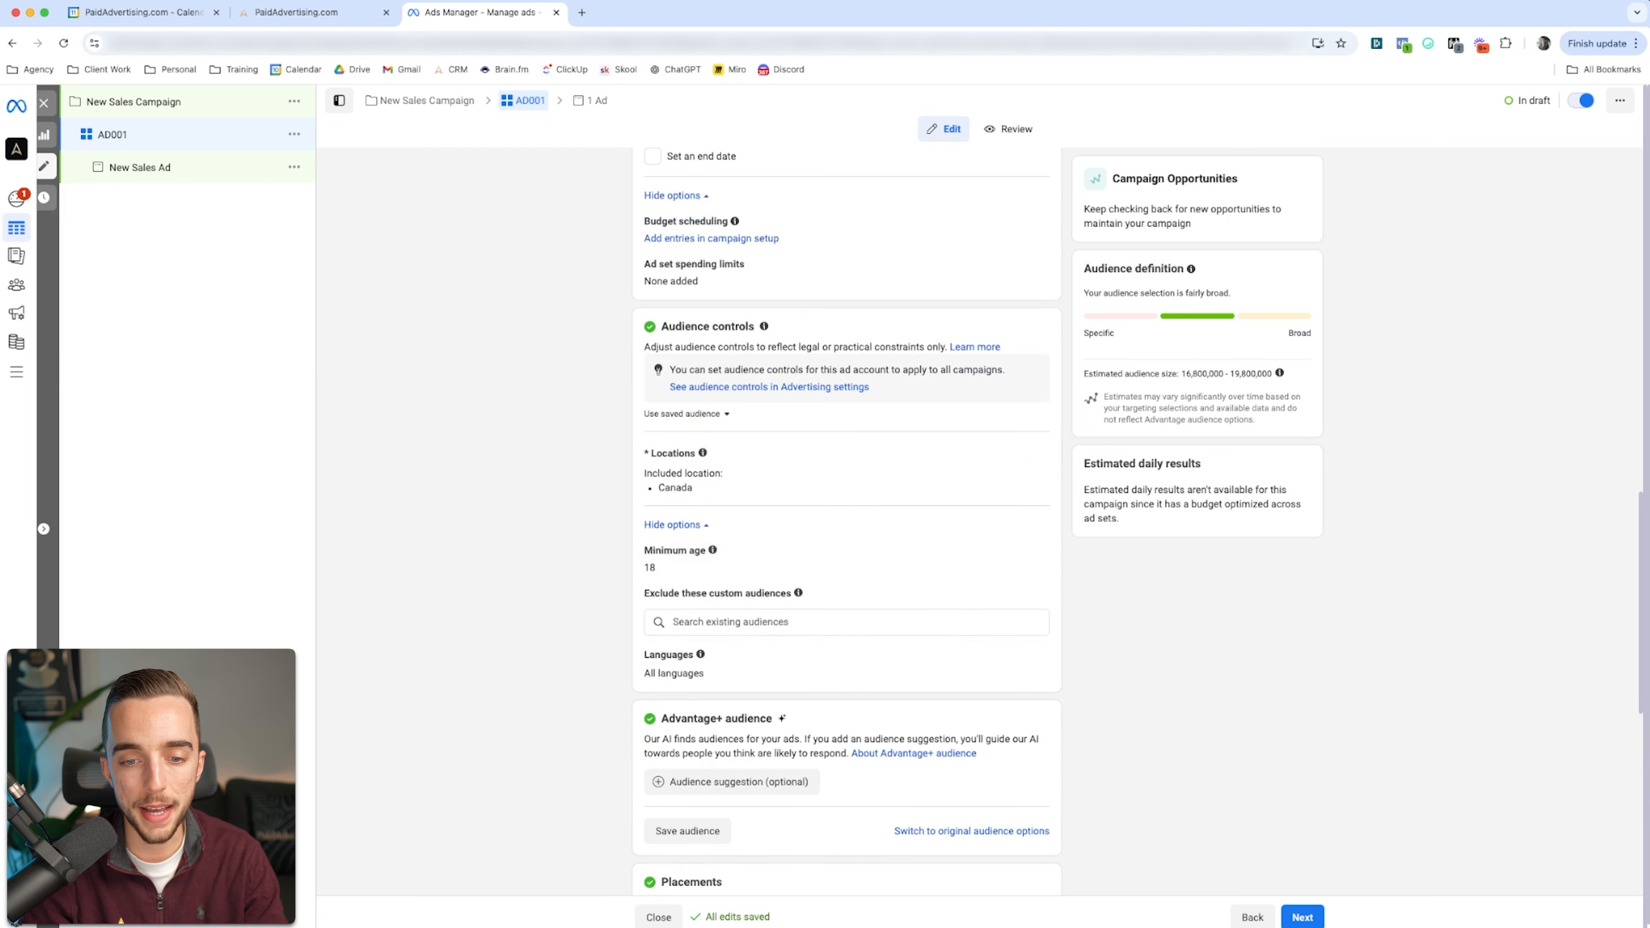
pyautogui.scroll(-1, 844, 520)
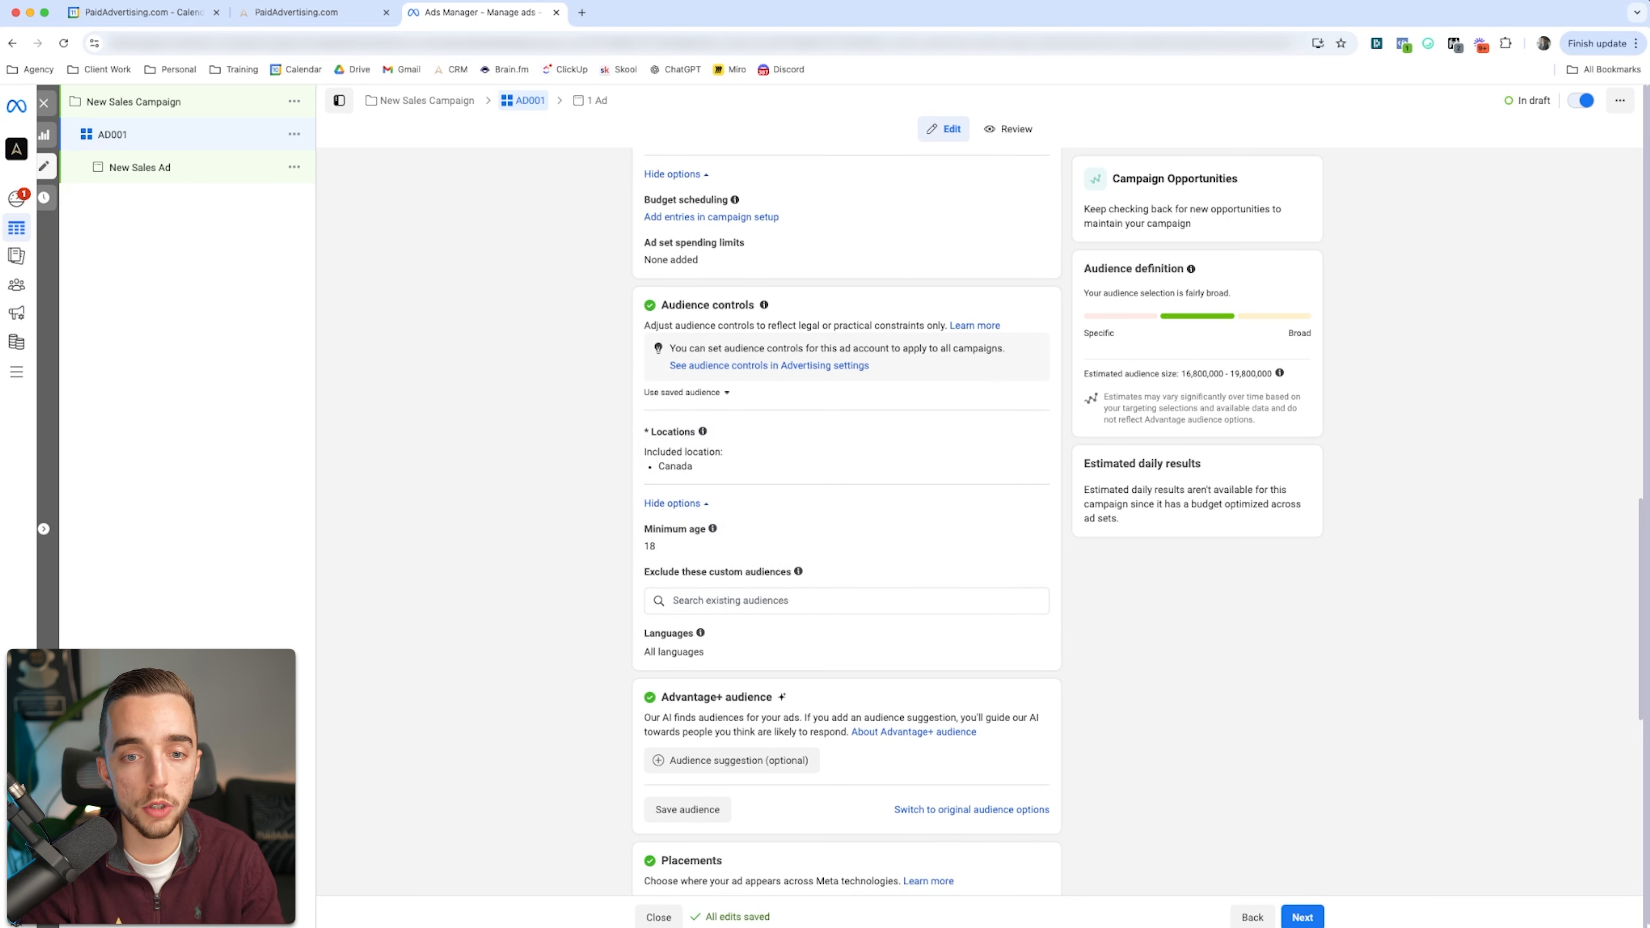
pyautogui.scroll(-5, 847, 644)
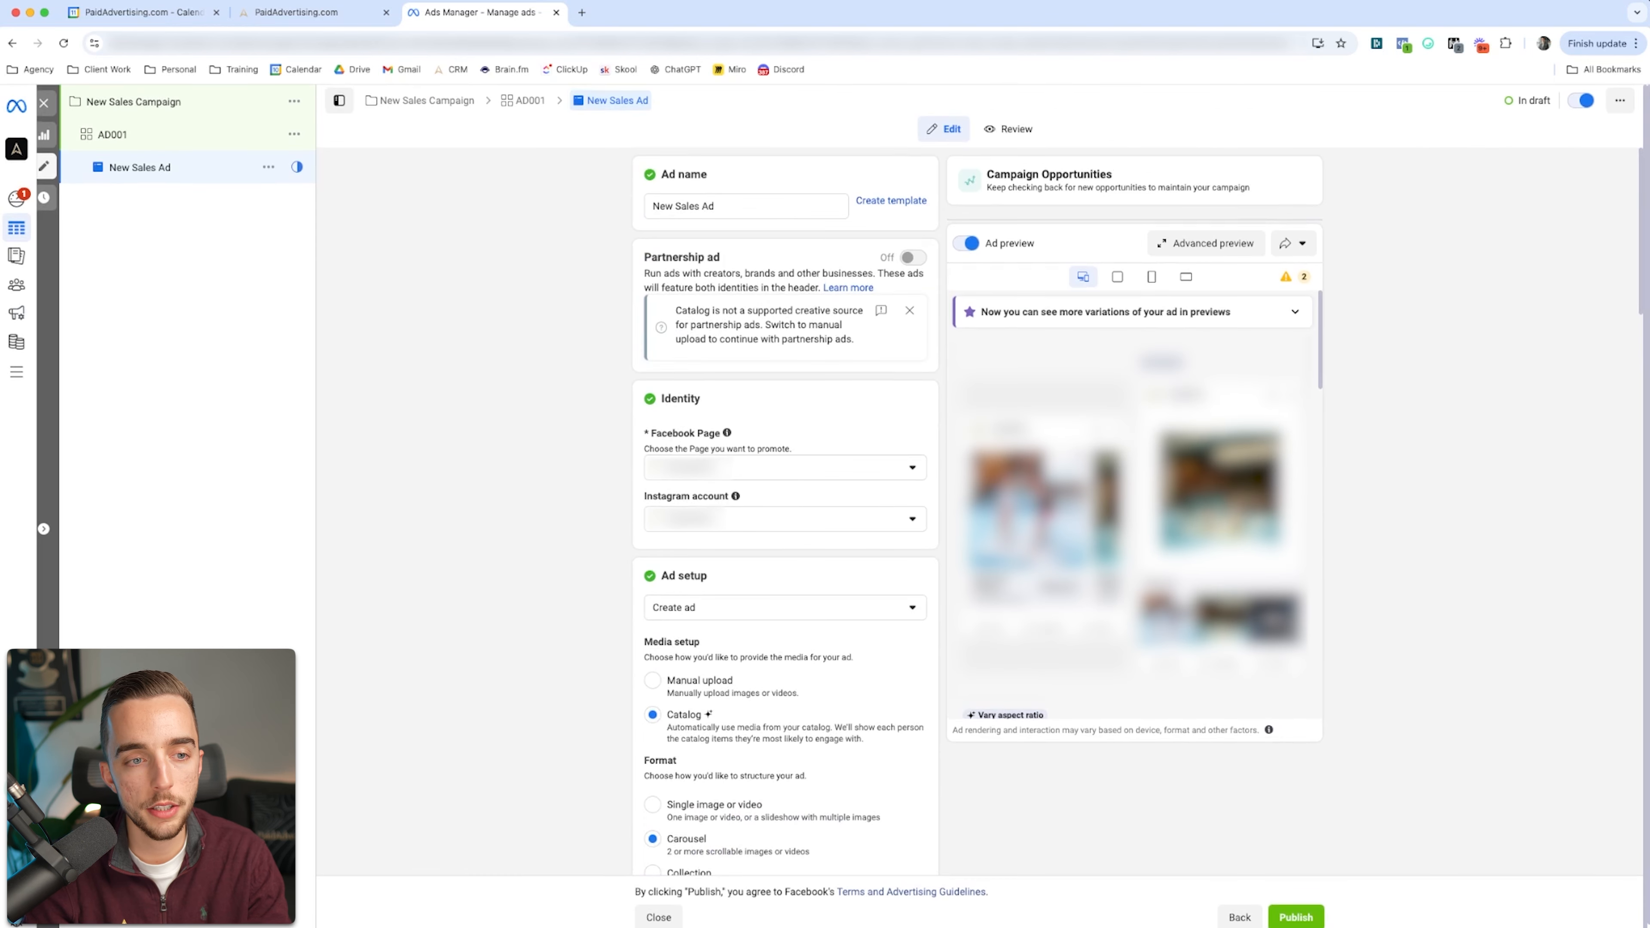
# Step: Rename the new sales ad inside ad set AD001 as AD001
pyautogui.scroll(-2, 784, 520)
pyautogui.scroll(1, 784, 520)
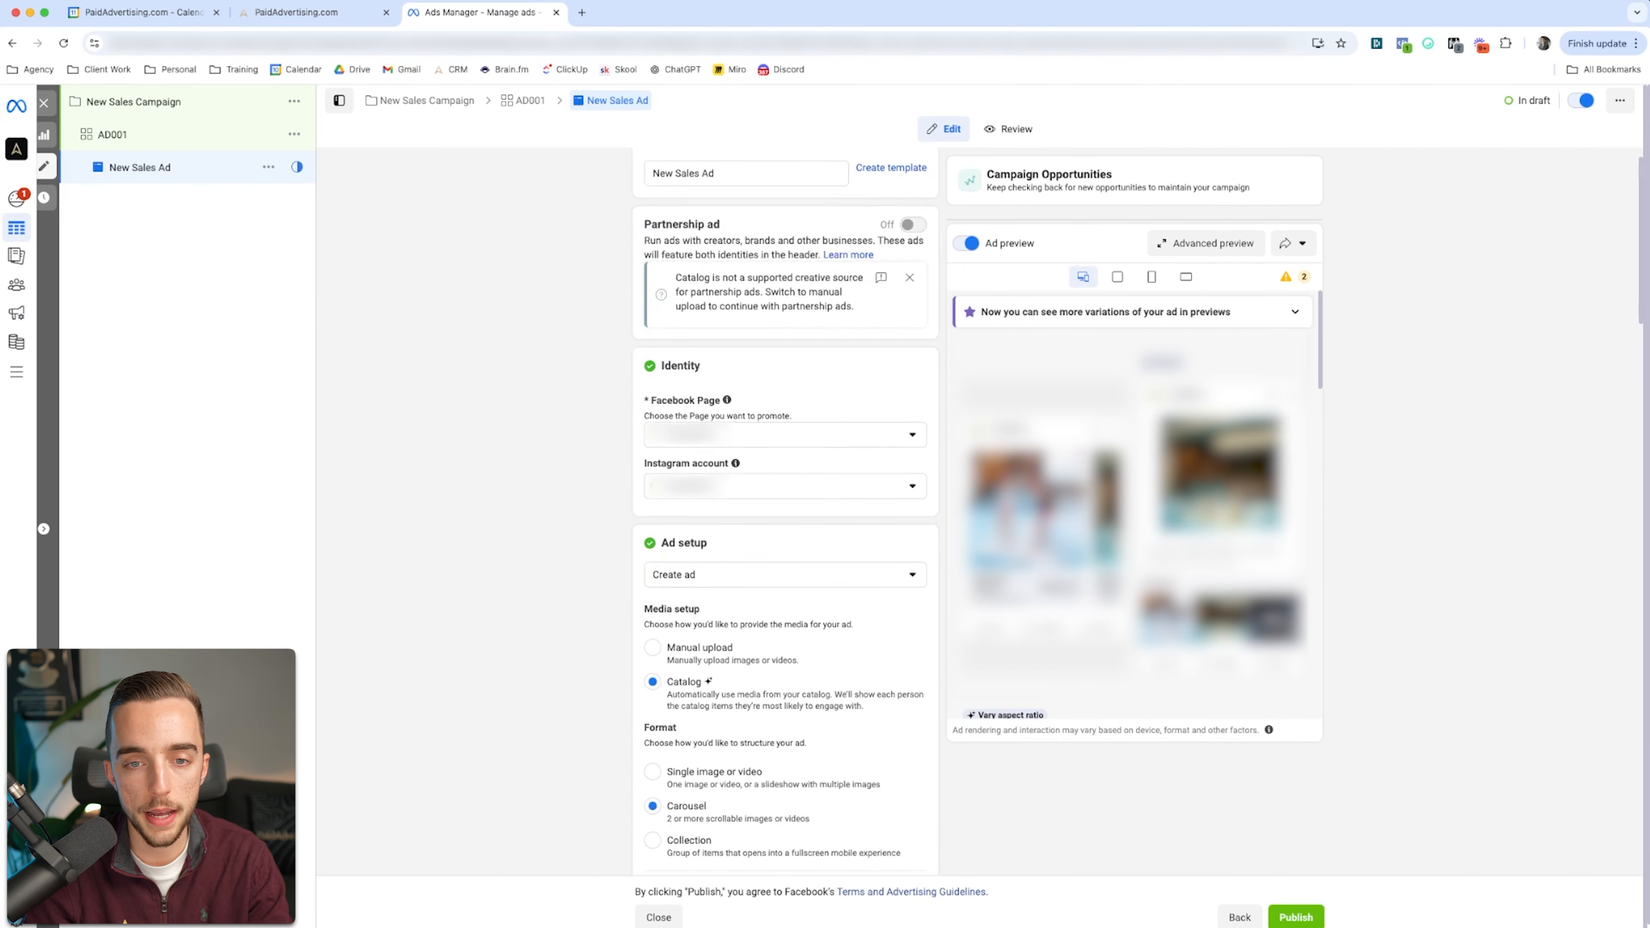
pyautogui.scroll(1, 785, 520)
pyautogui.click(734, 206)
pyautogui.press('super+a')
pyautogui.write('AD')
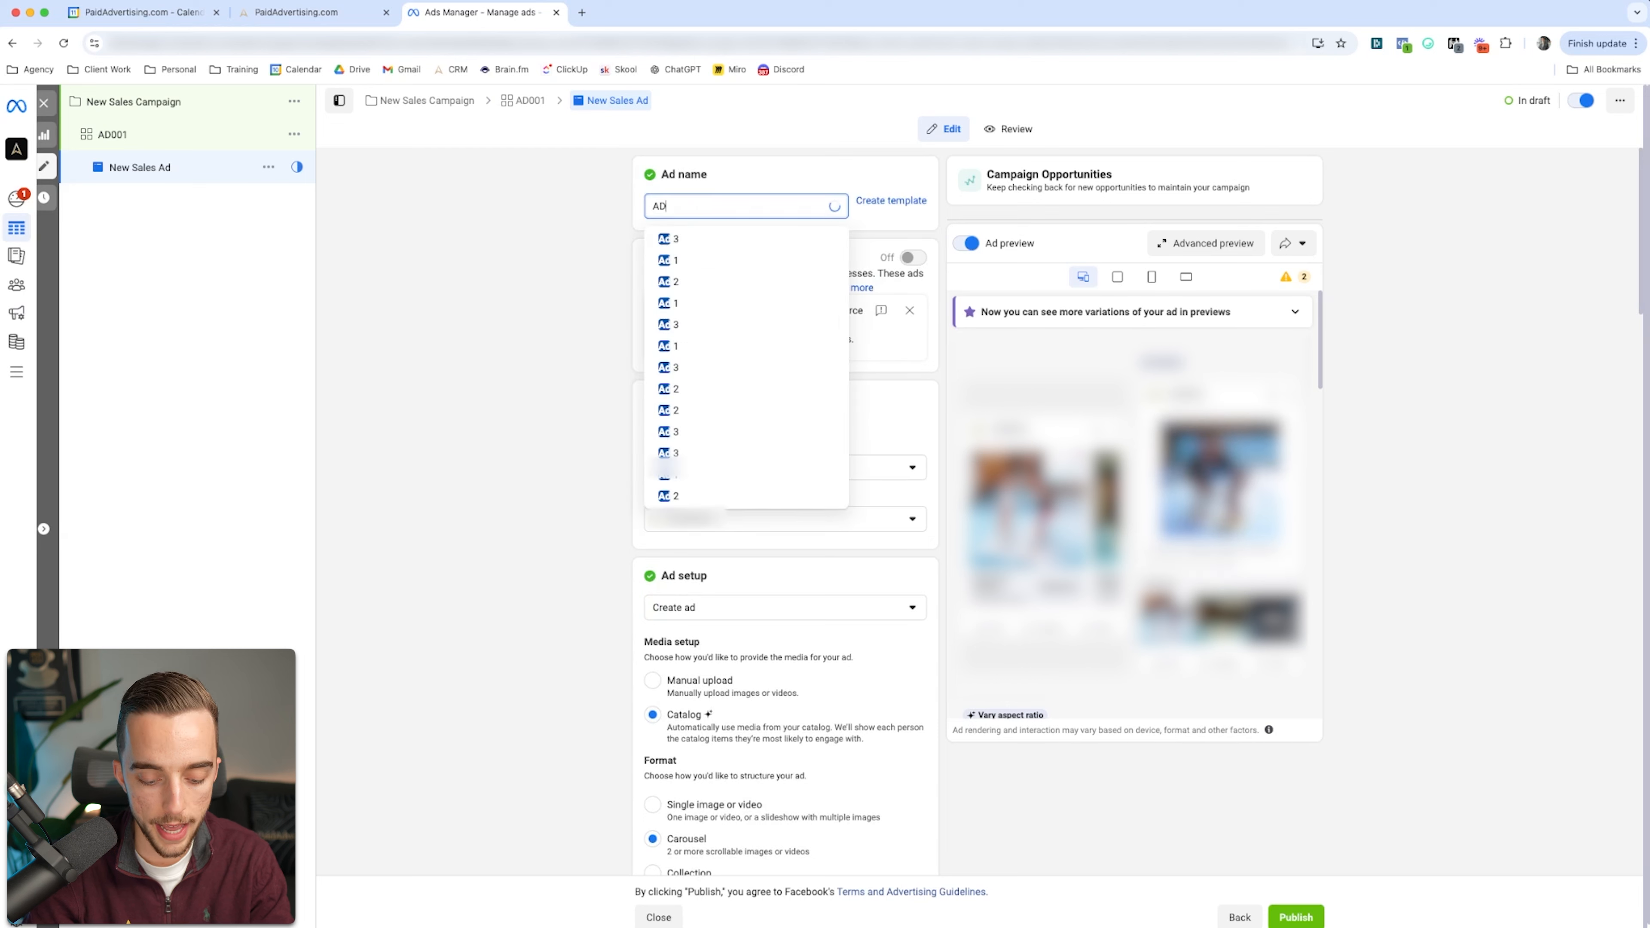
pyautogui.write('001')
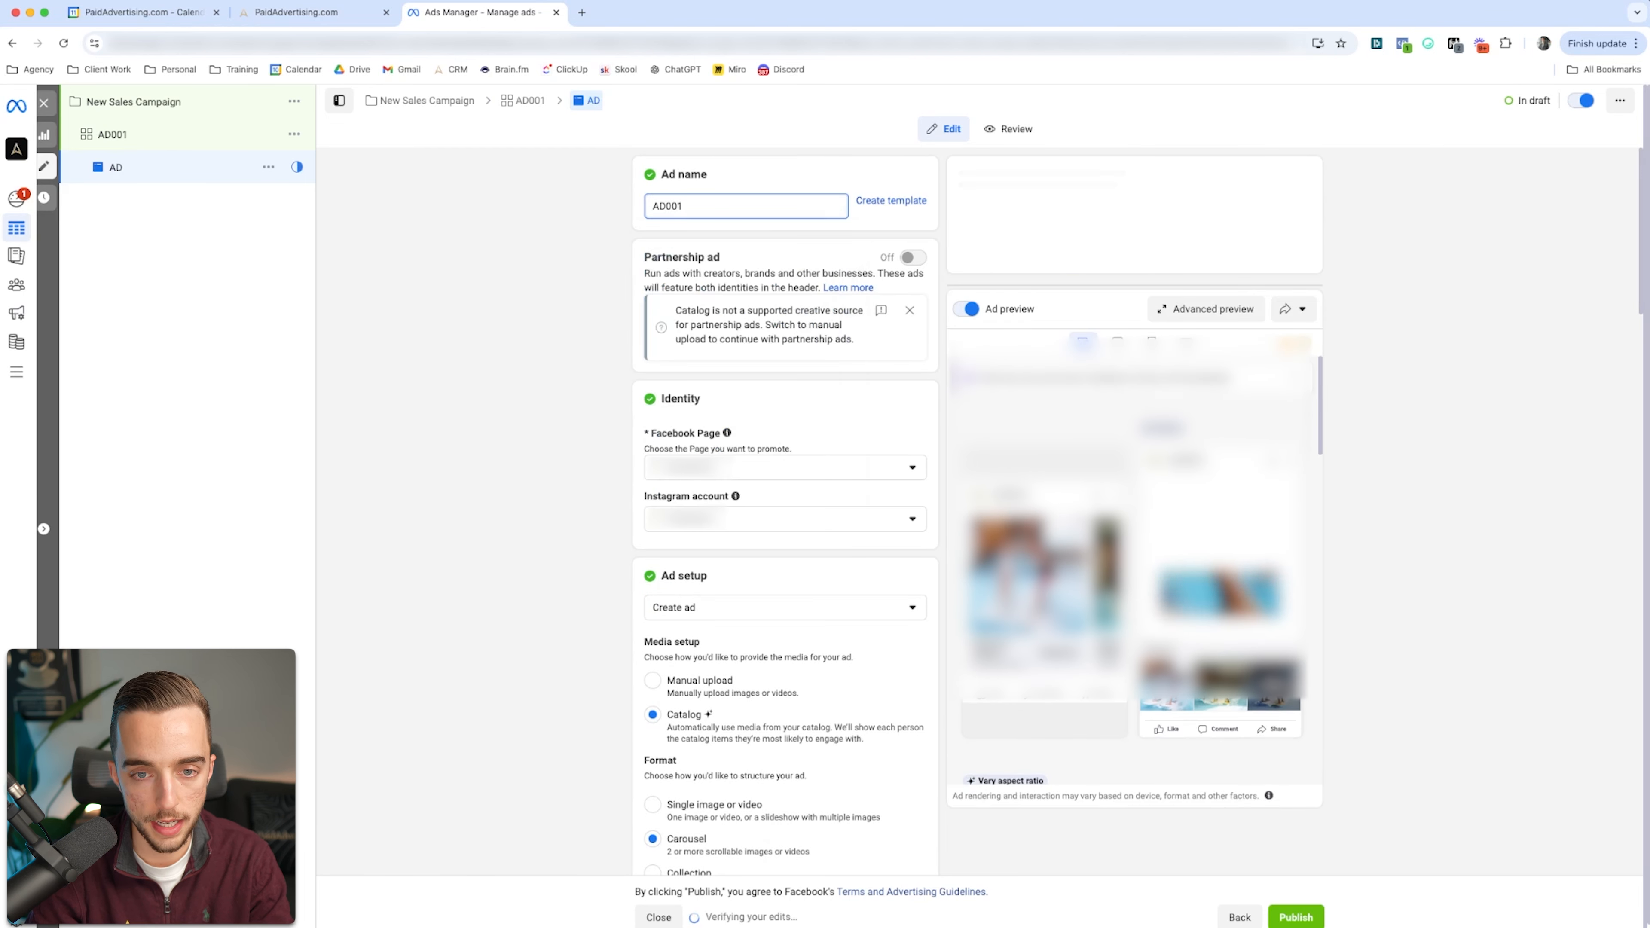
pyautogui.write('a')
# Step: Rename the ad inside ad set AD001 as AD001V1
pyautogui.click(733, 205)
pyautogui.press('super+a')
pyautogui.press('Right')
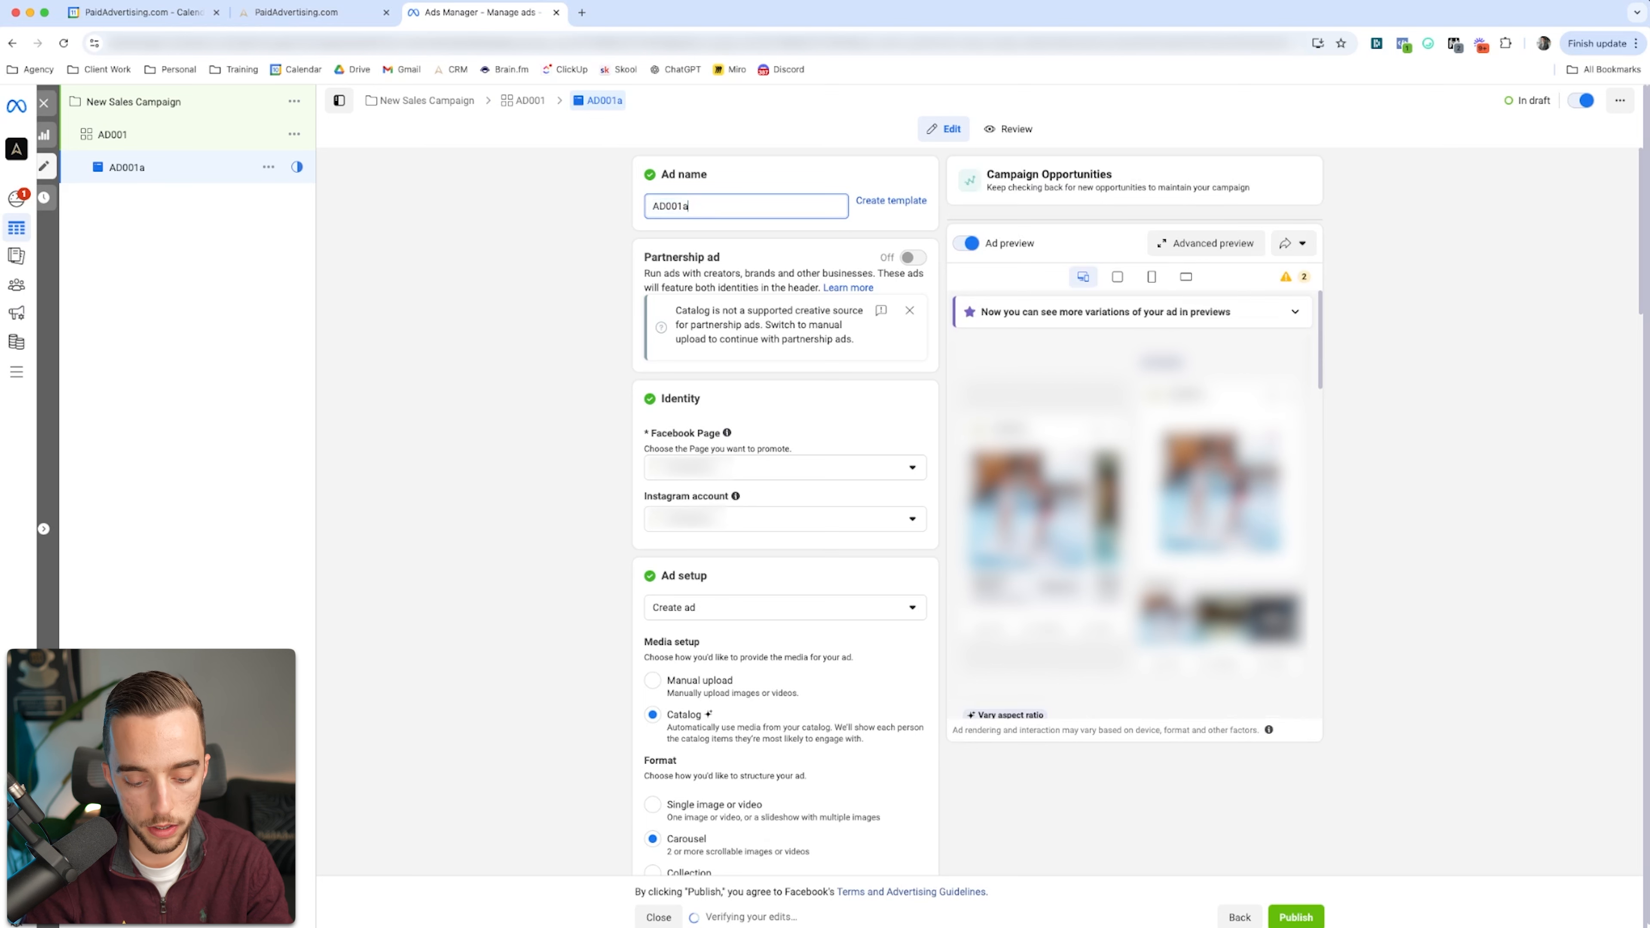
pyautogui.press('BackSpace')
pyautogui.write('V1')
pyautogui.press('Tab')
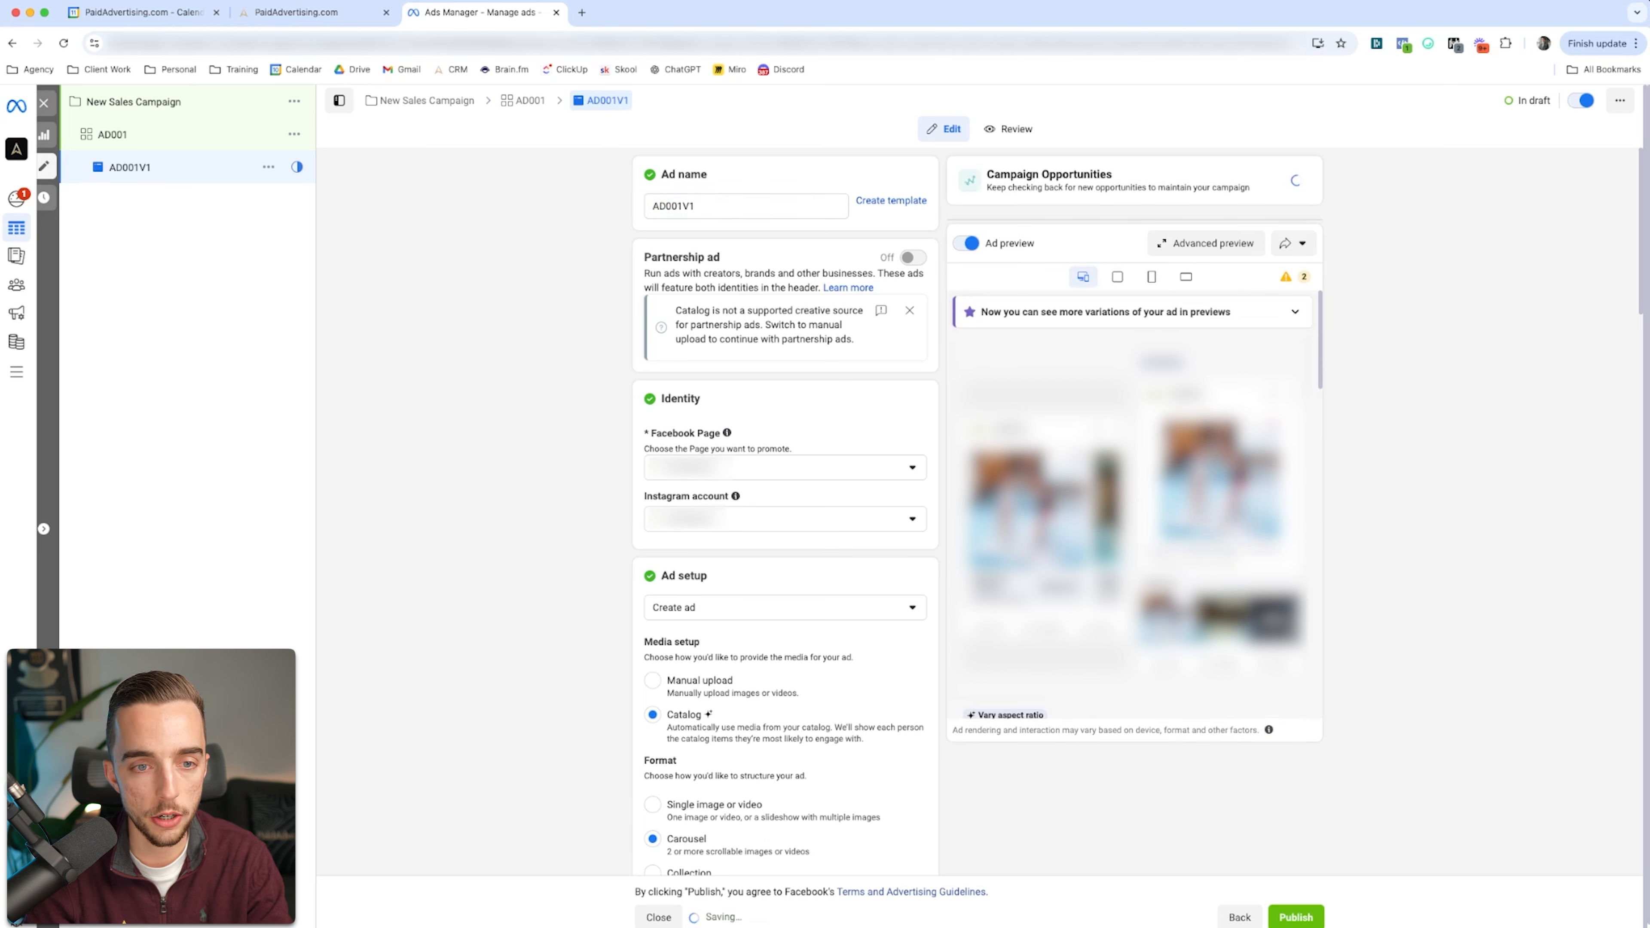
# Step: Set up ad AD001V1 with manually uploaded media in the single image or video format, and check its additional schedule option
pyautogui.scroll(-5, 785, 513)
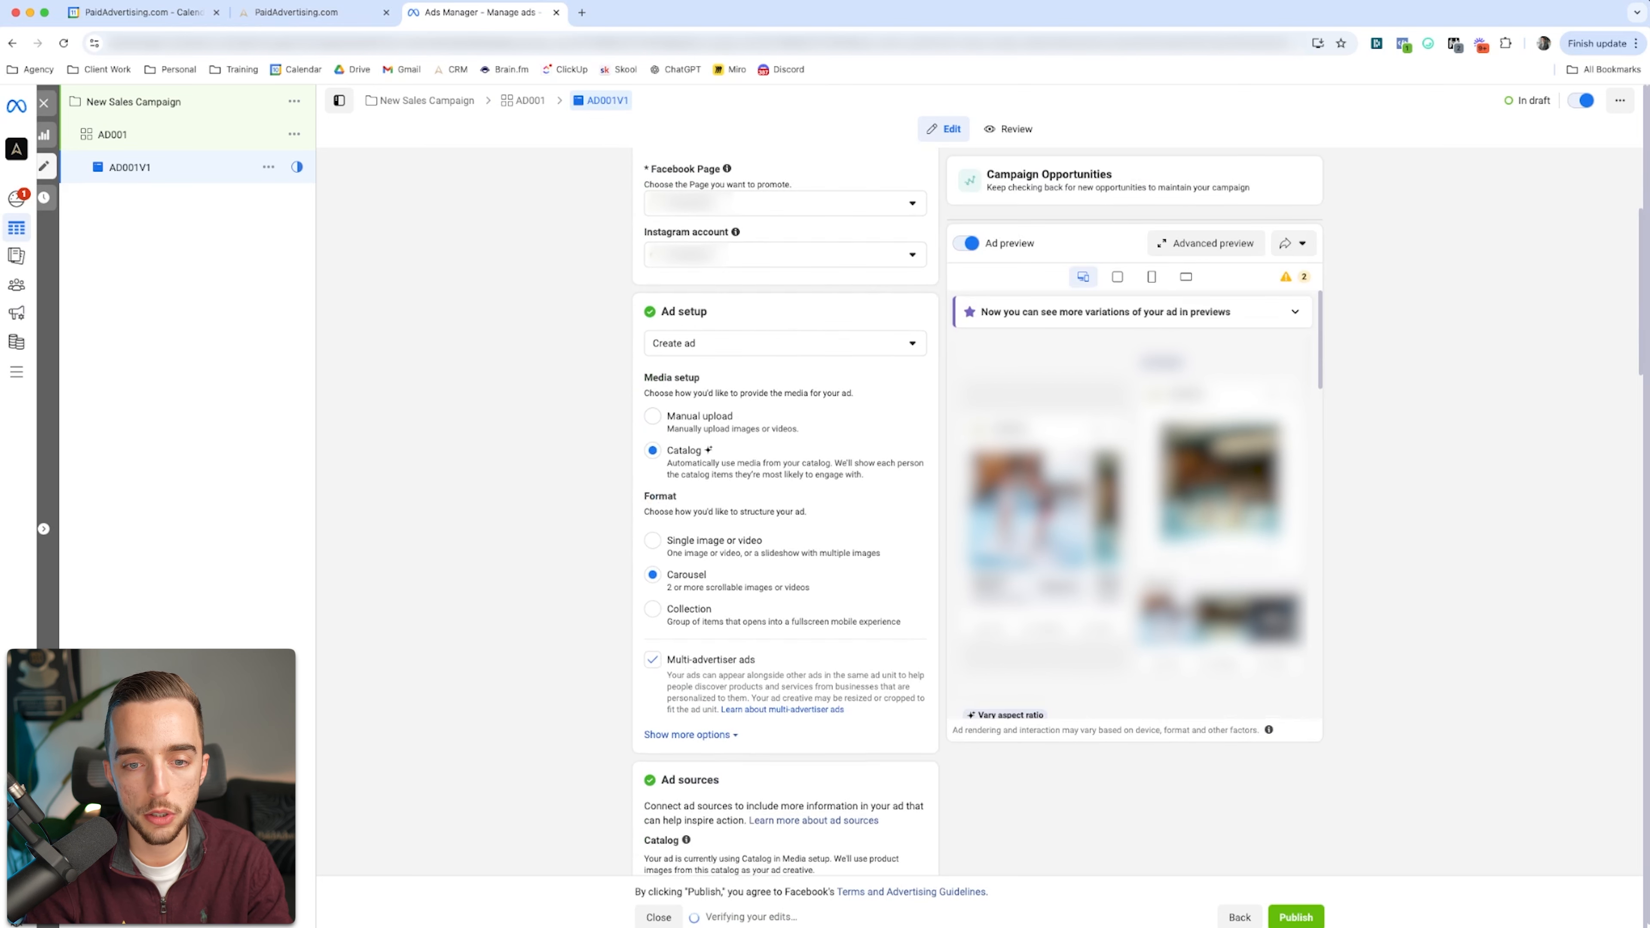
pyautogui.click(652, 415)
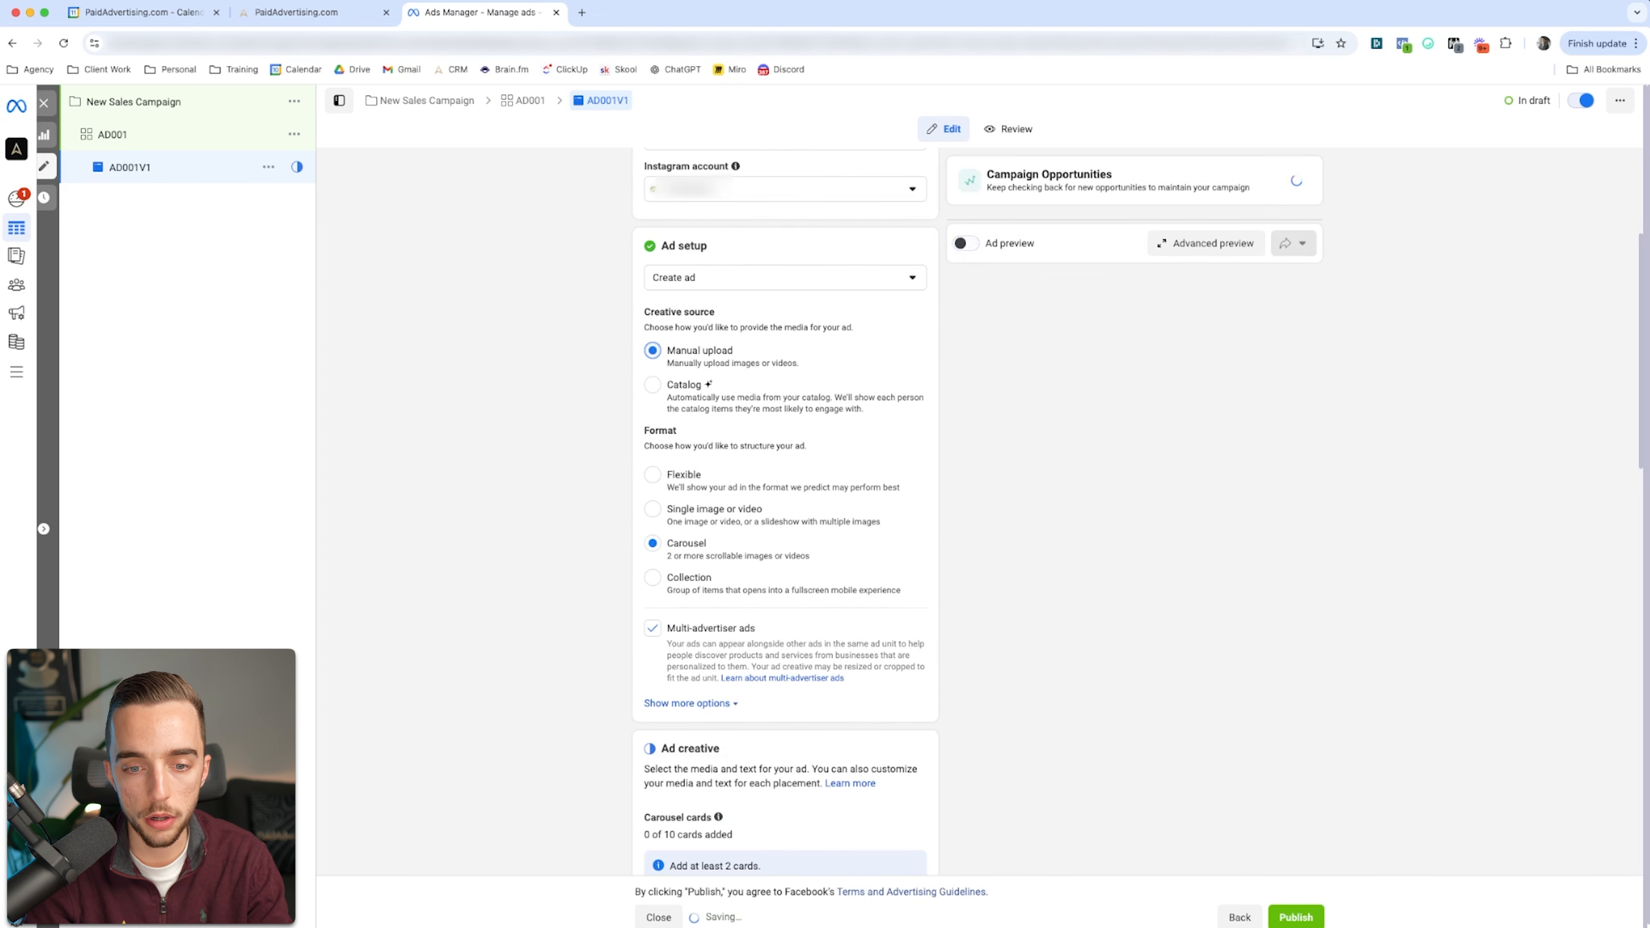
pyautogui.click(652, 509)
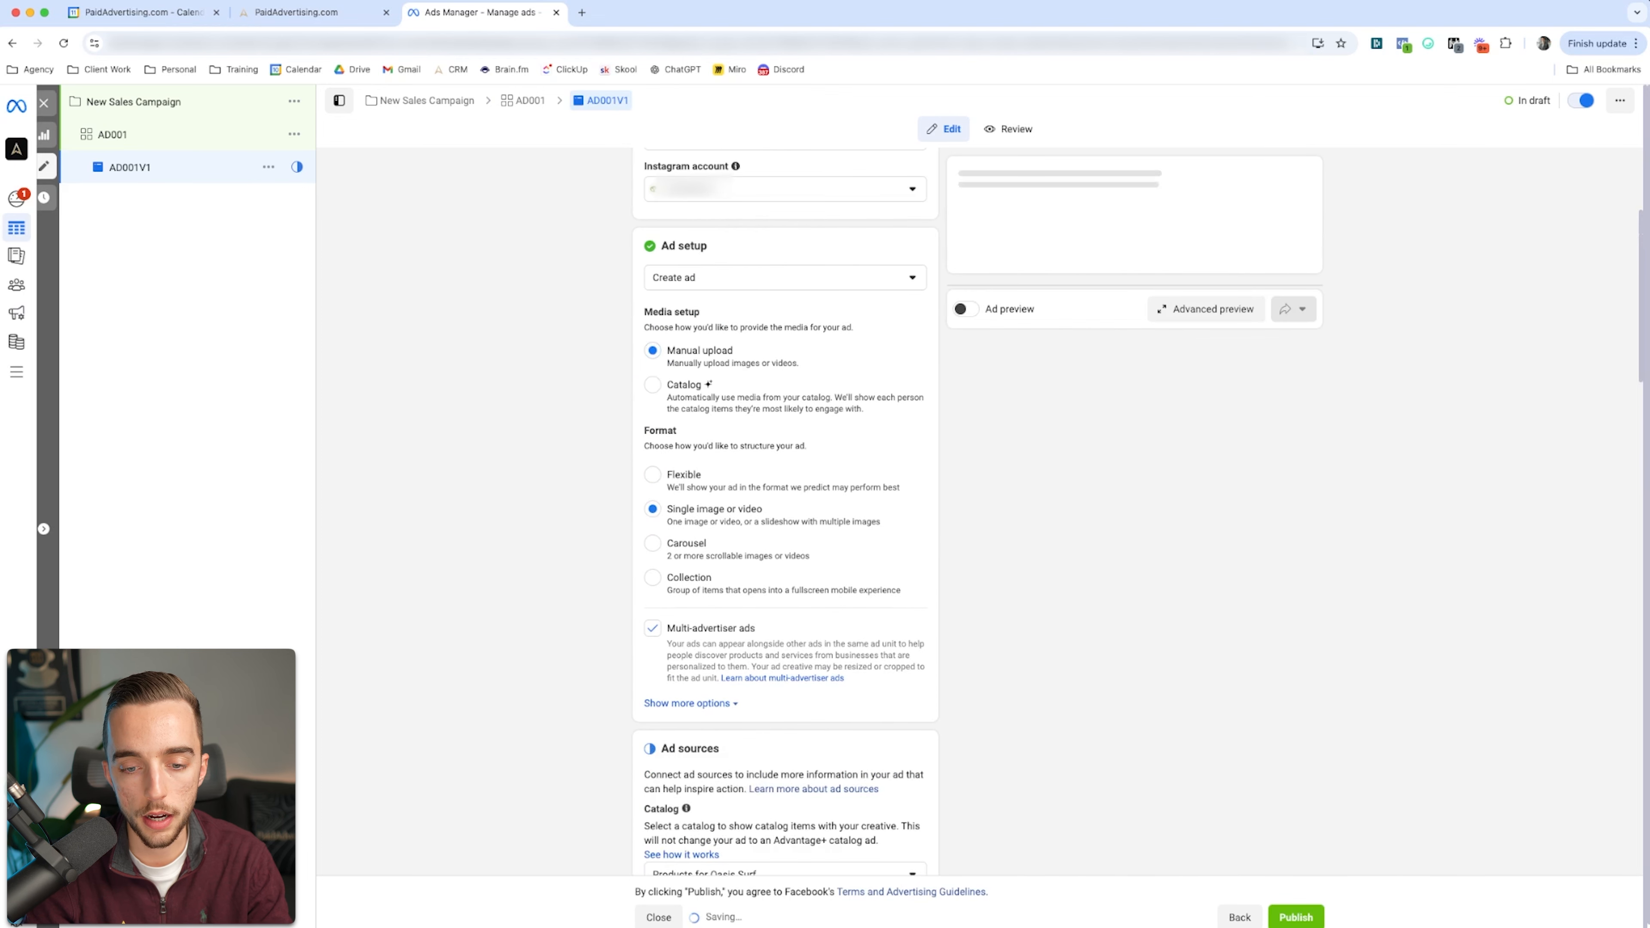
pyautogui.scroll(-1, 691, 687)
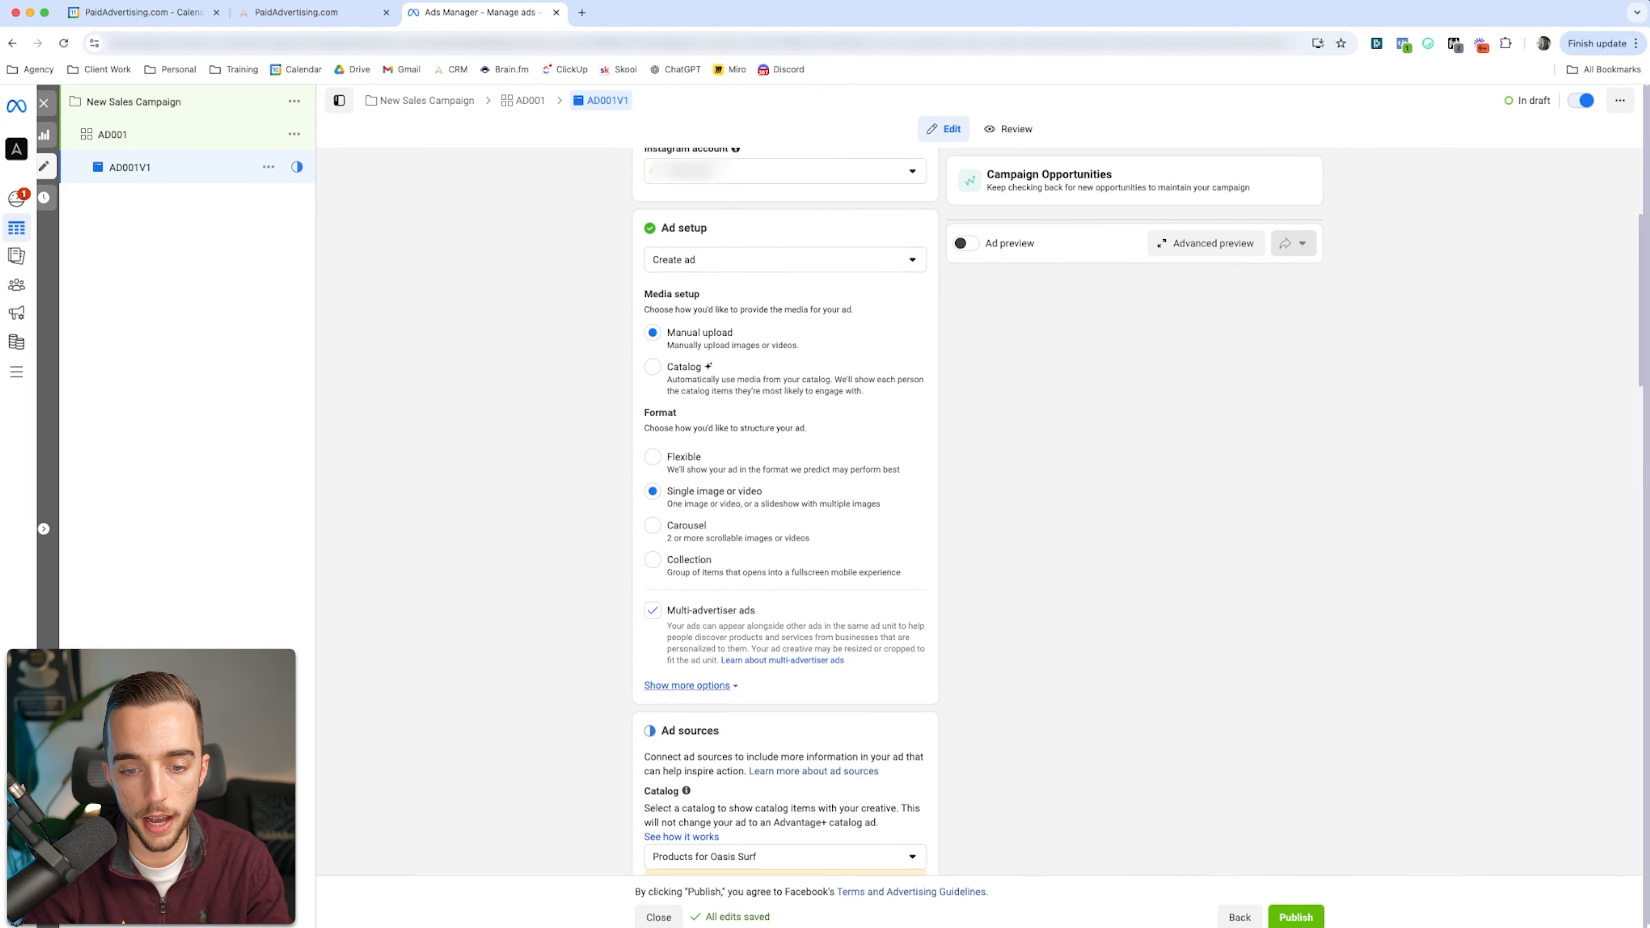
pyautogui.click(686, 685)
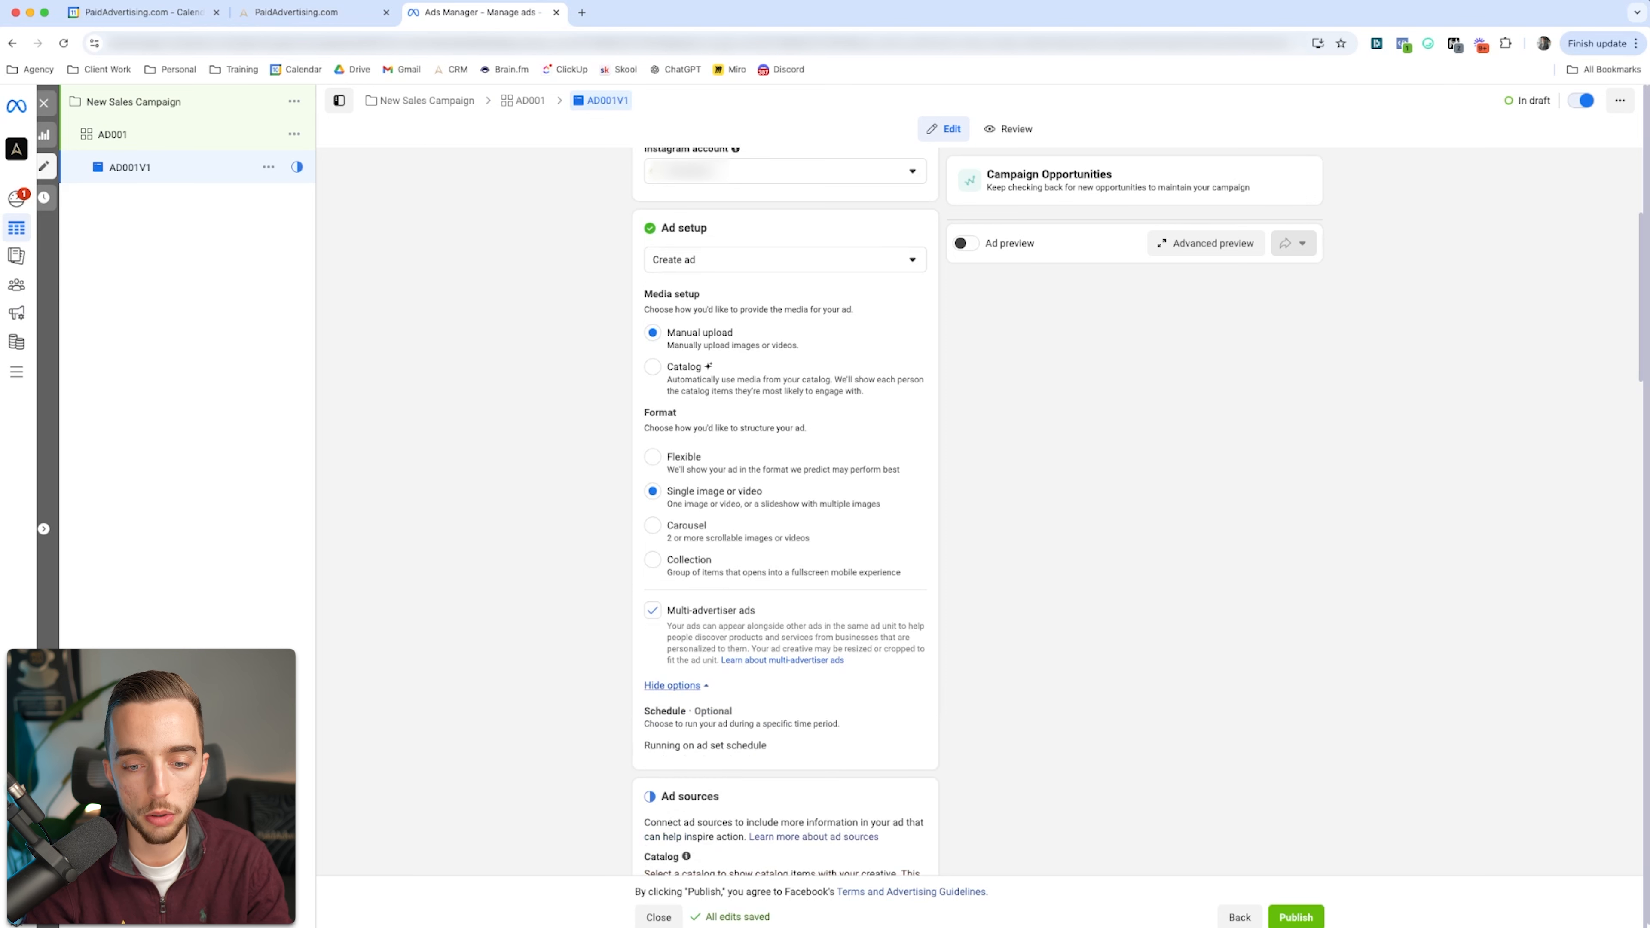
pyautogui.click(675, 684)
# Step: Remove the product catalog from the ad's sources by setting the catalog to None
pyautogui.scroll(-6, 677, 683)
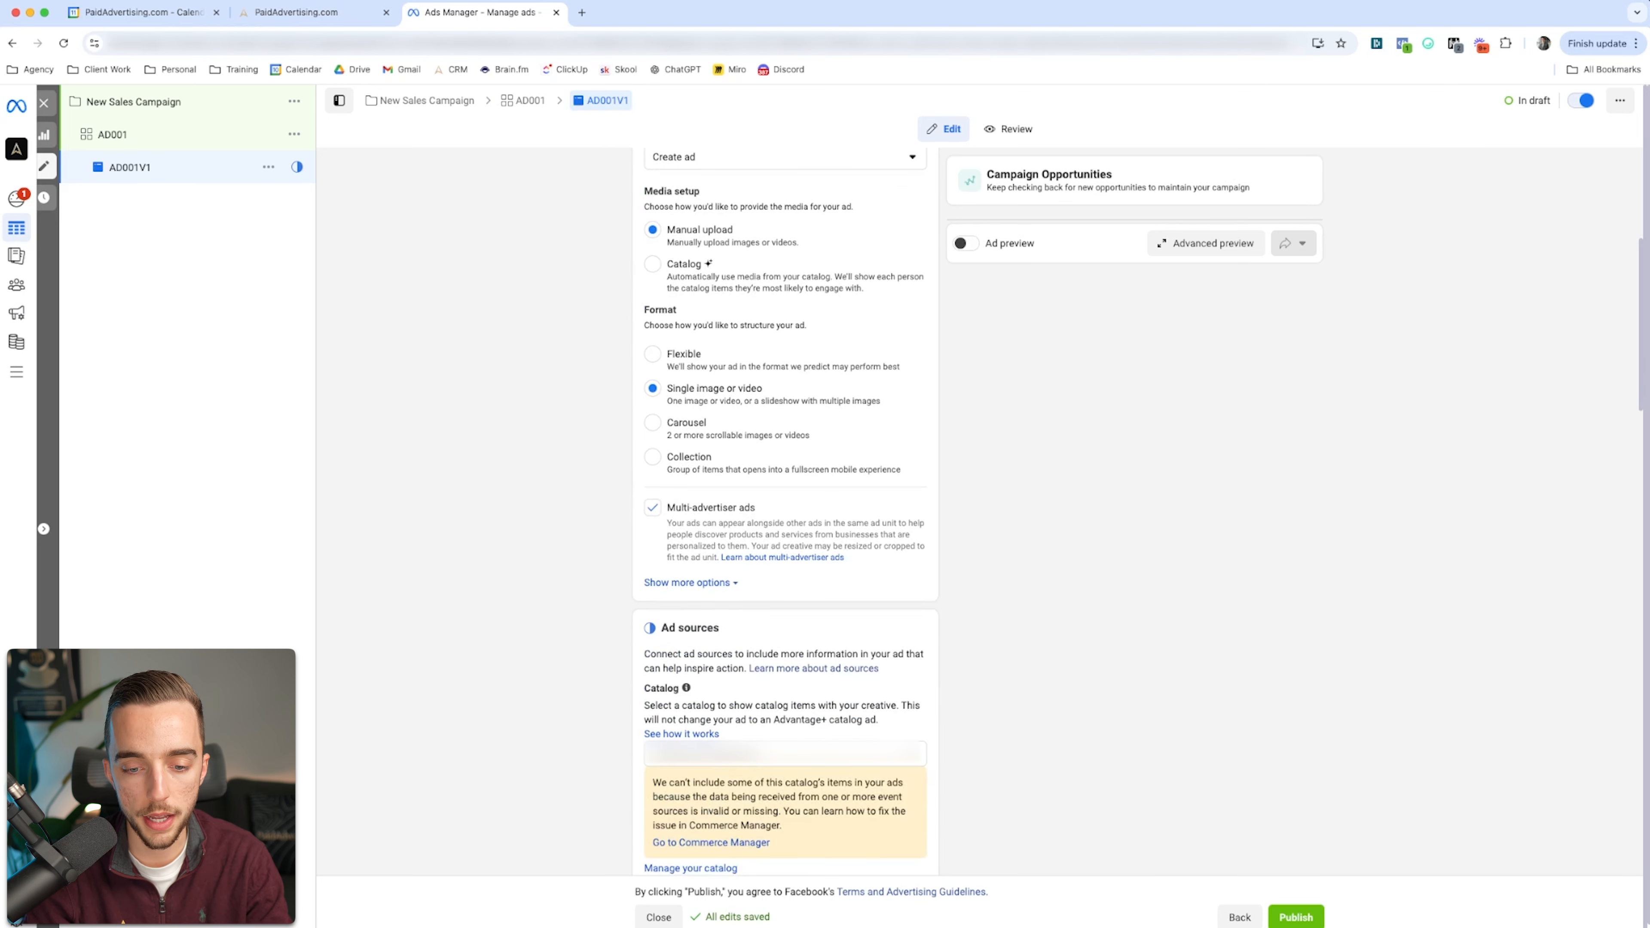
pyautogui.moveTo(683, 455)
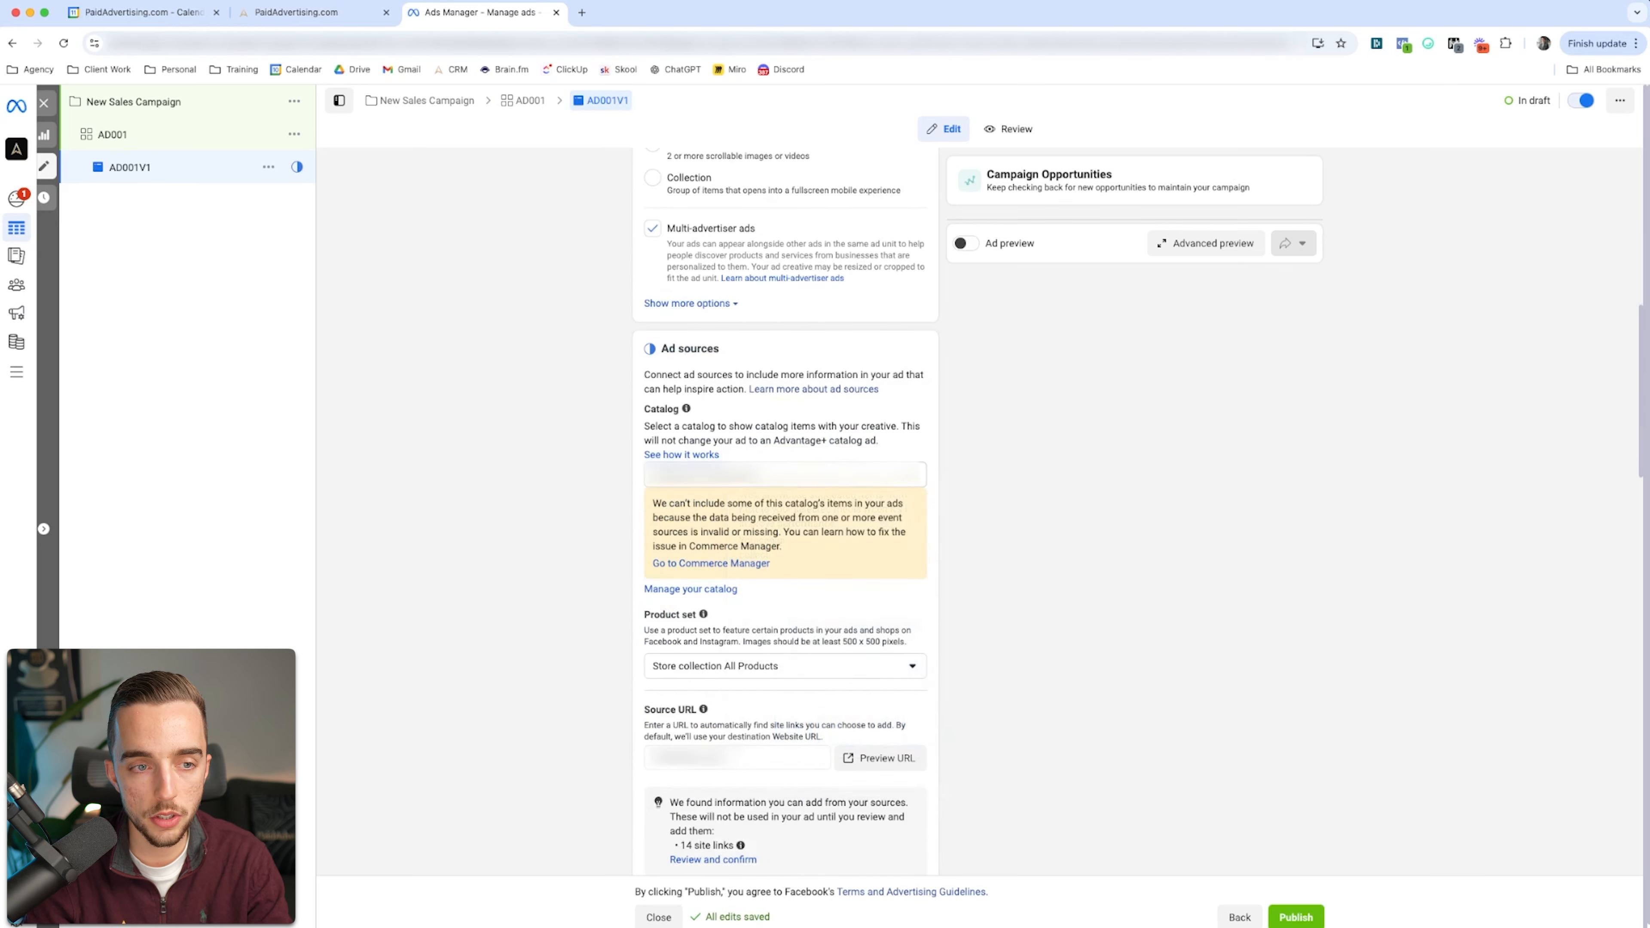
pyautogui.click(734, 476)
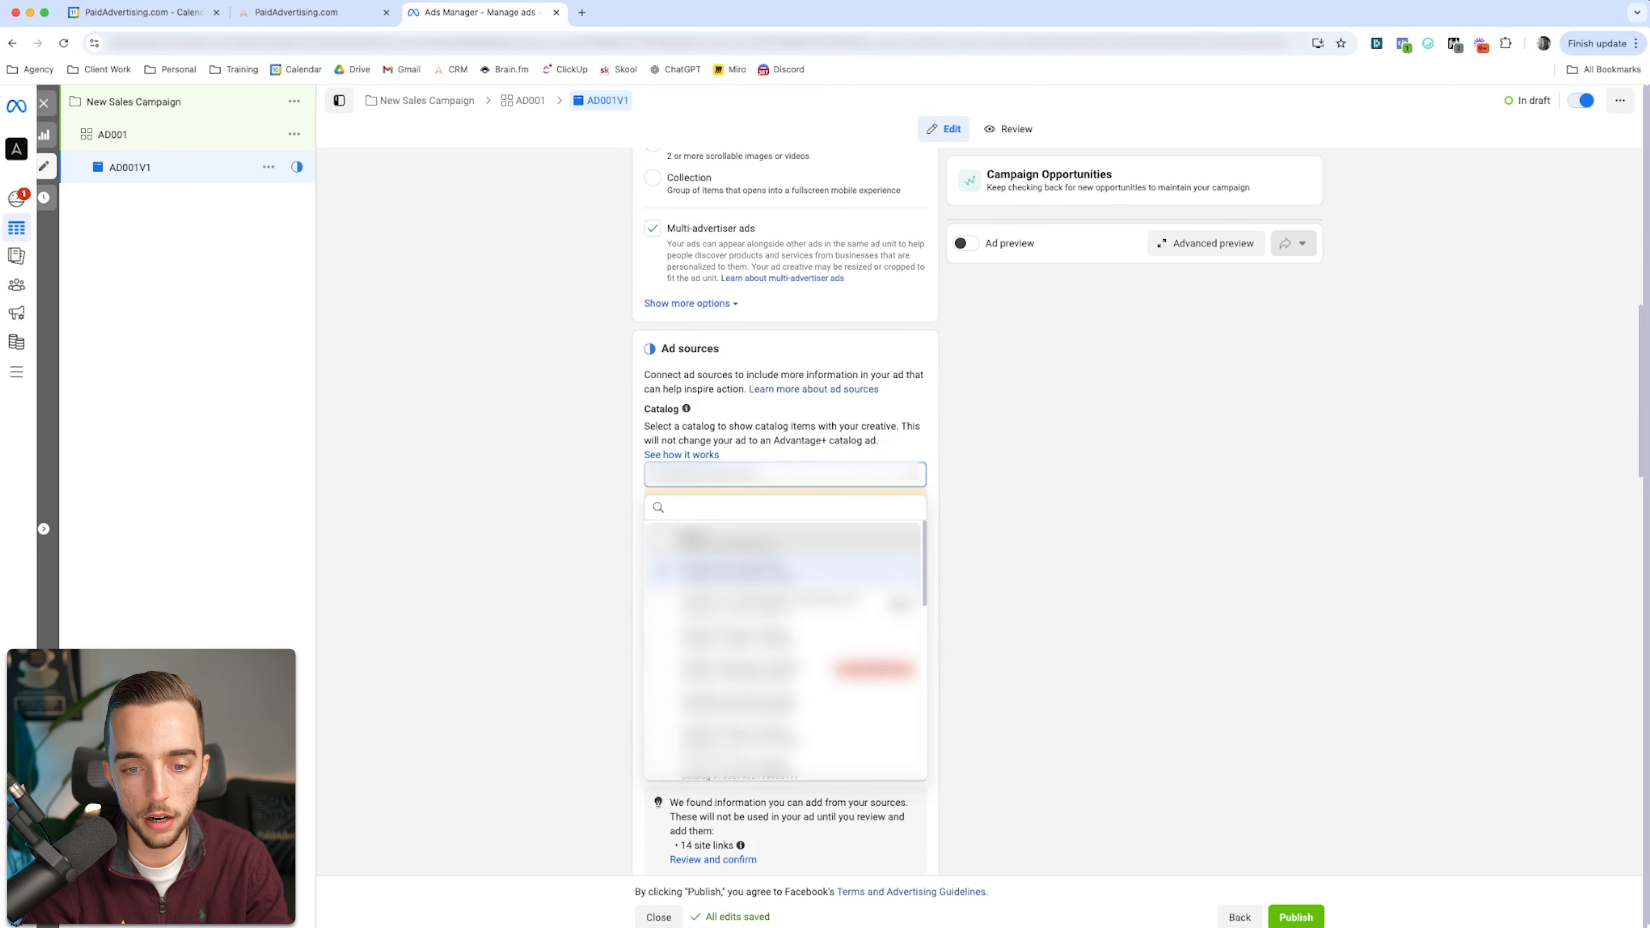
pyautogui.click(728, 540)
# Step: Add the black "Transform Your Career With Art Therapy" account image as the ad's media
pyautogui.scroll(-1, 729, 540)
pyautogui.scroll(-4, 784, 506)
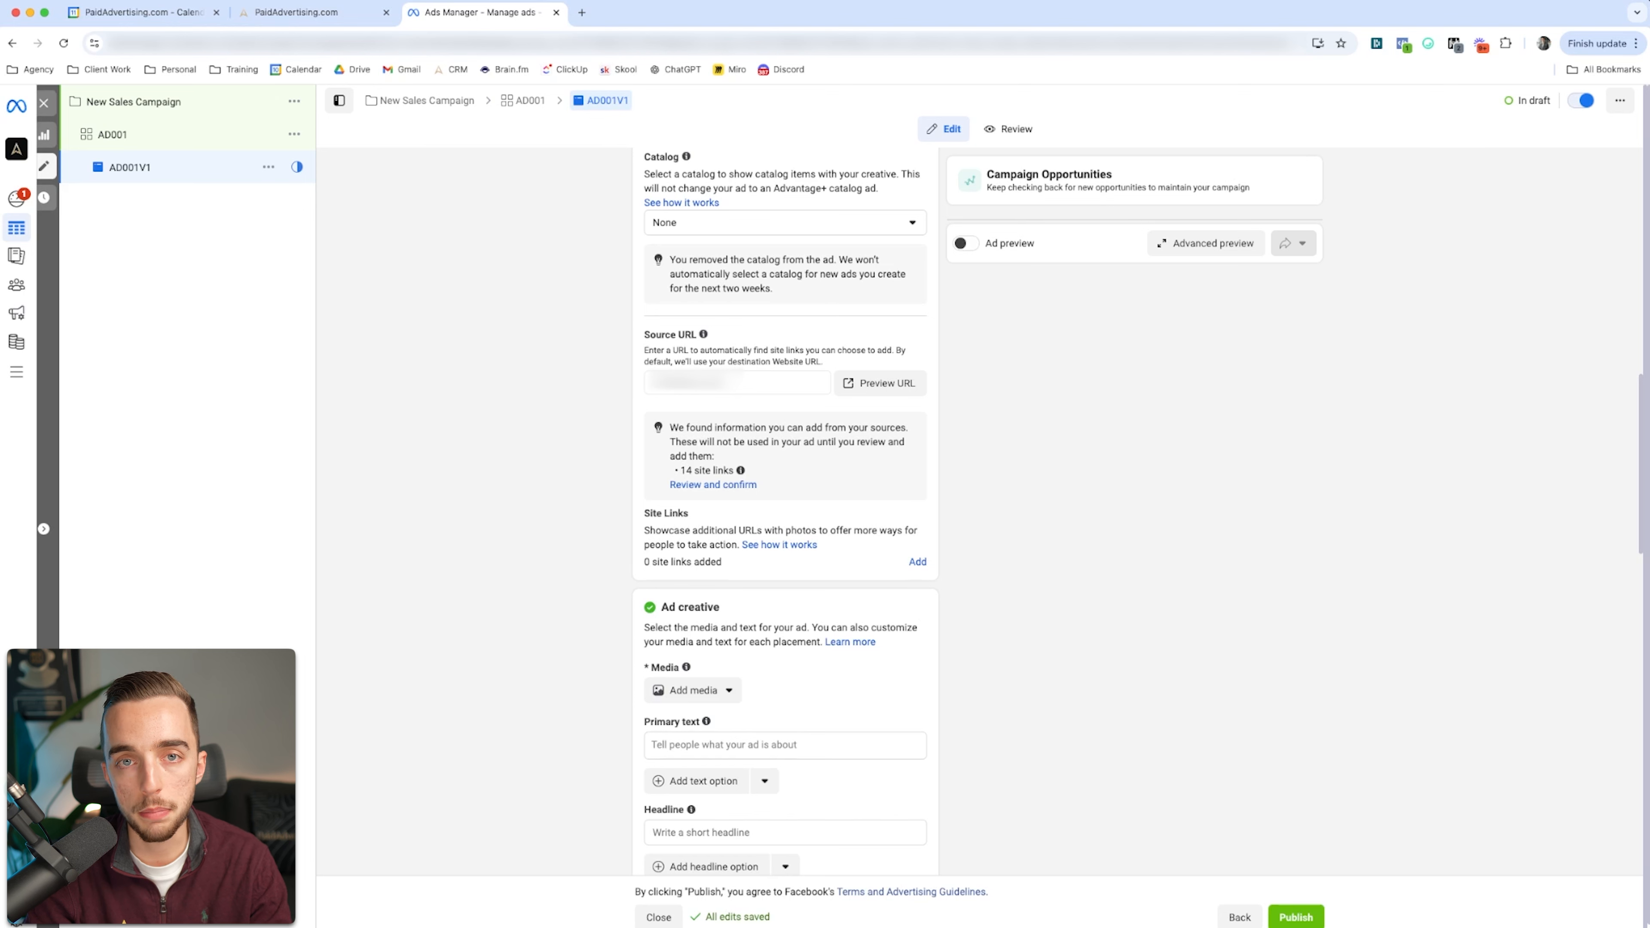
pyautogui.scroll(-10, 784, 519)
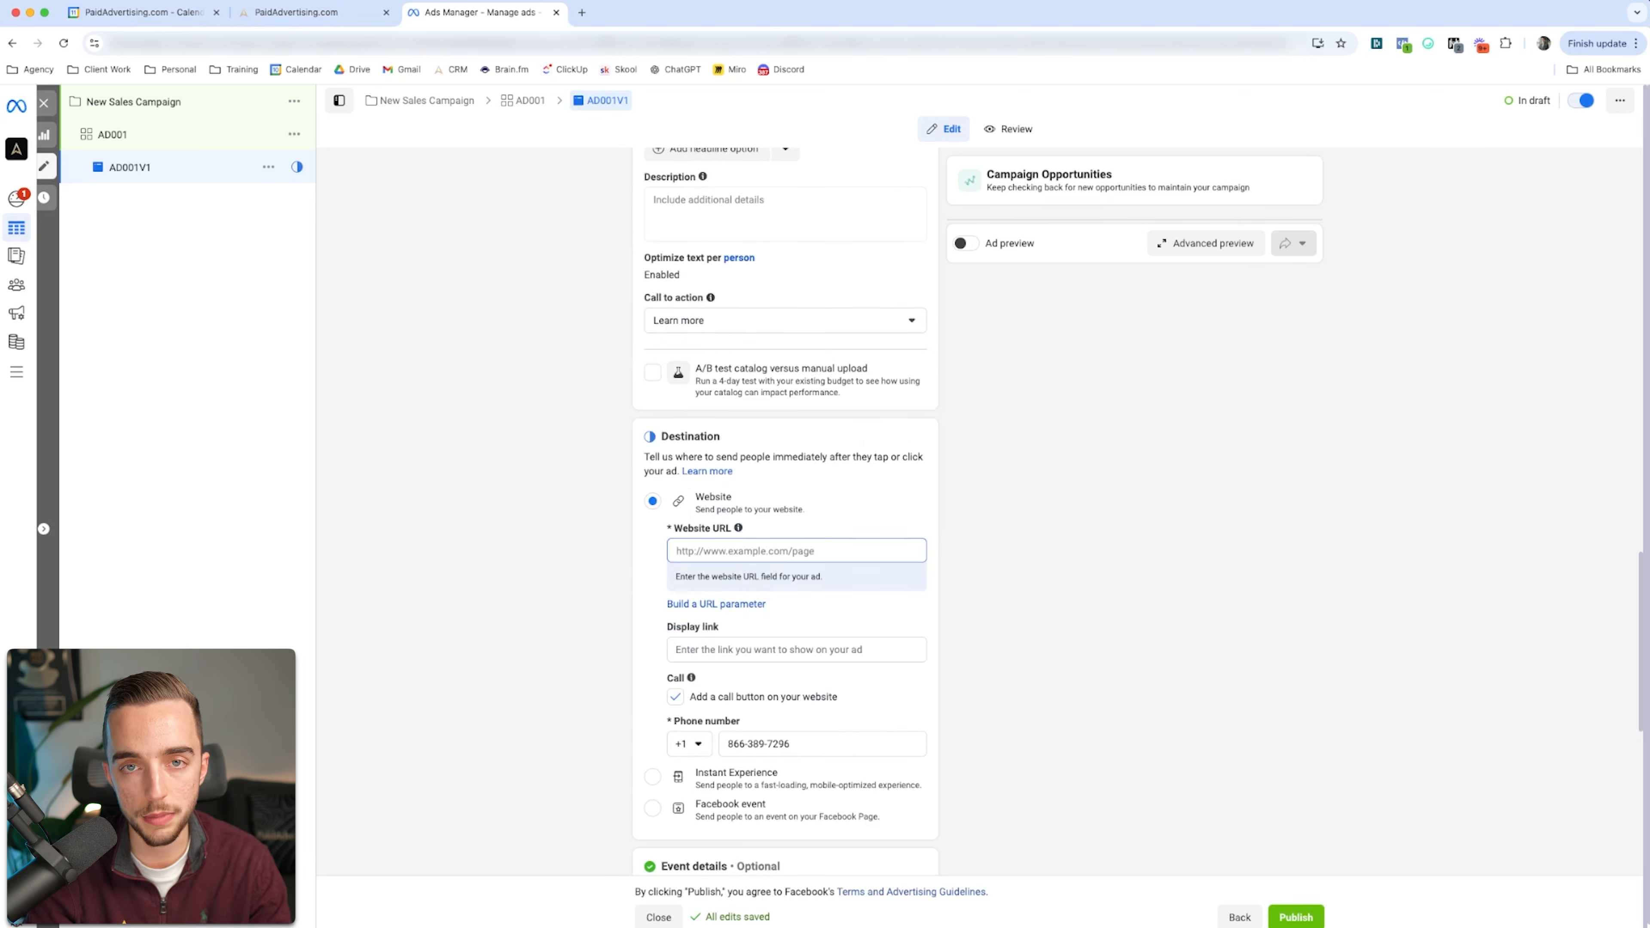
pyautogui.scroll(10, 785, 520)
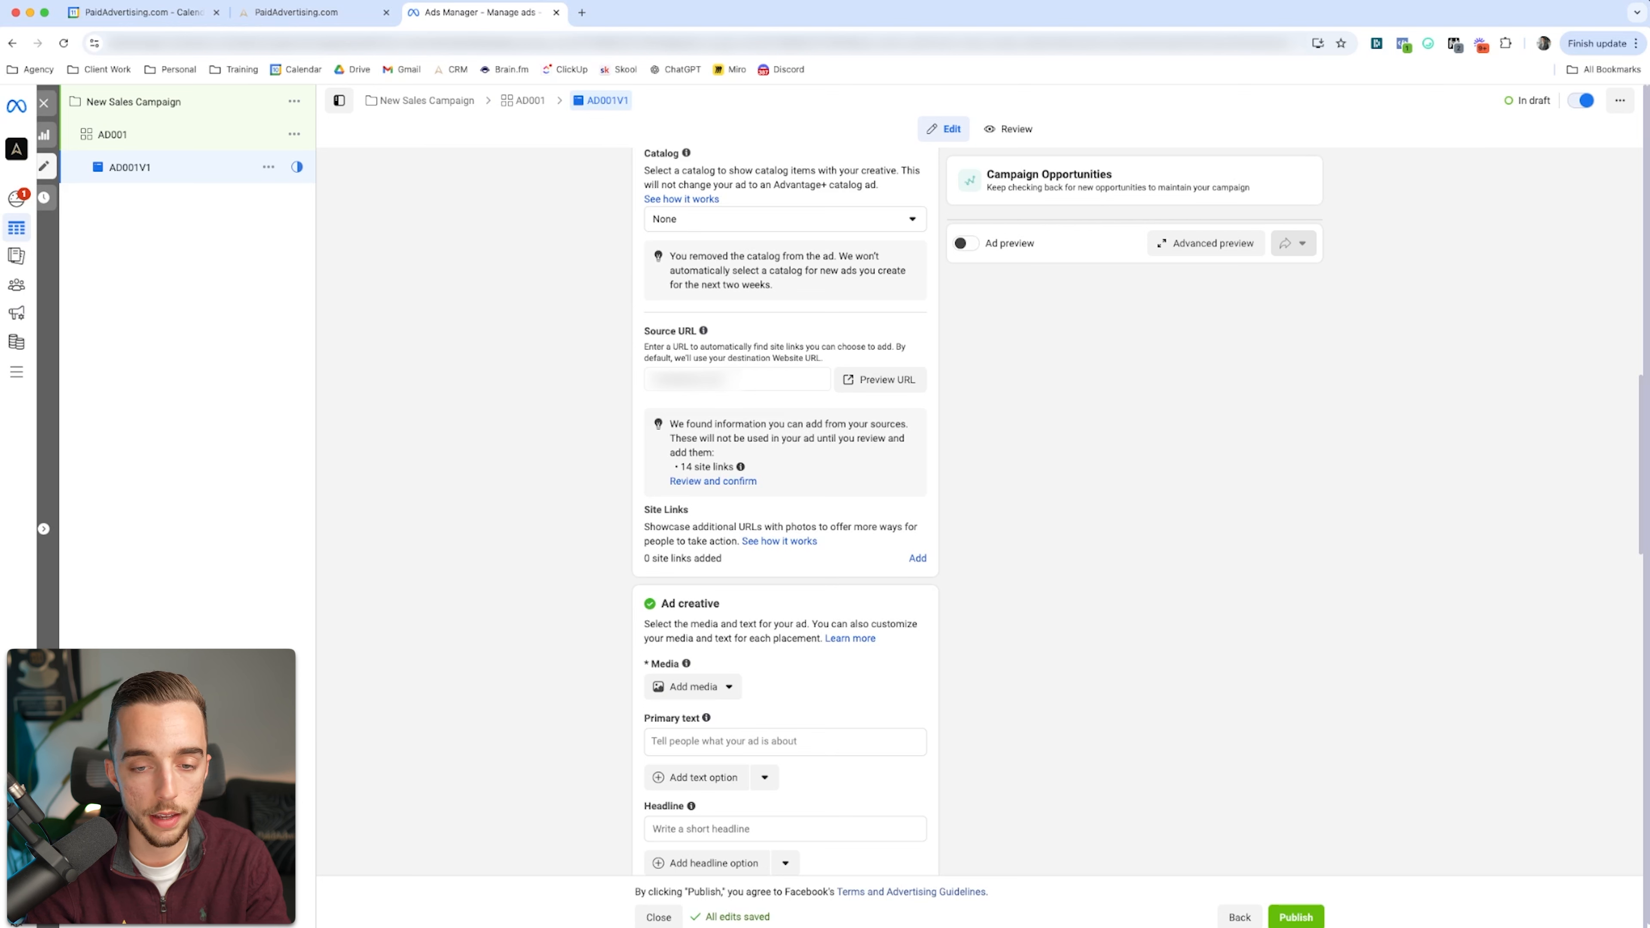
pyautogui.scroll(-6, 786, 510)
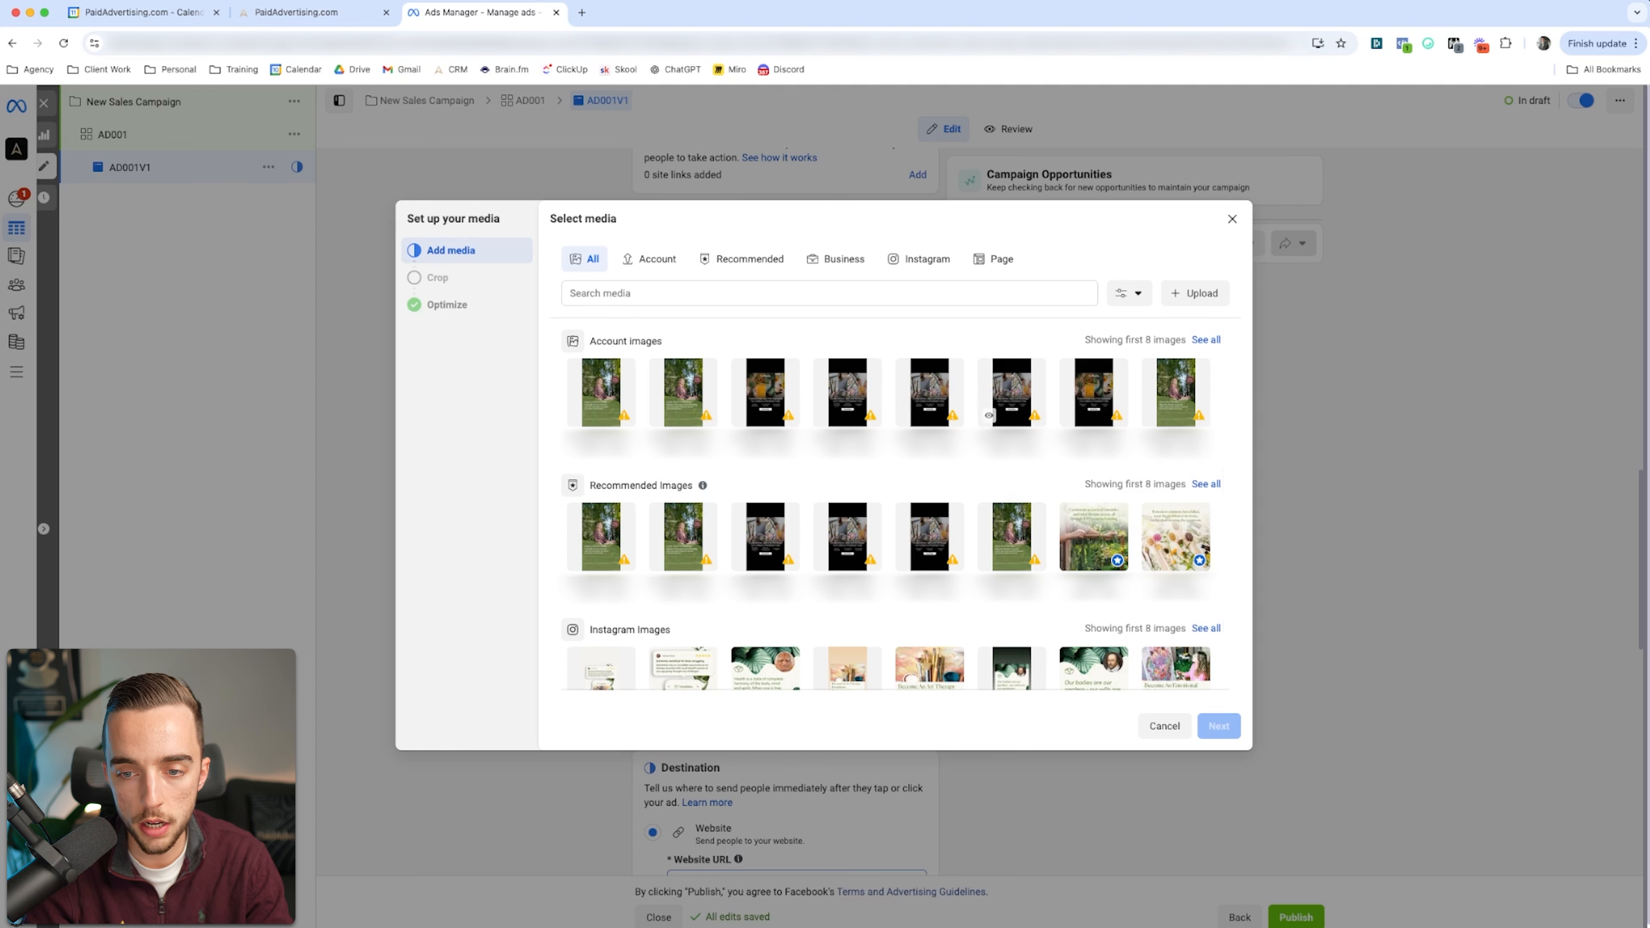
pyautogui.click(1011, 392)
pyautogui.click(1219, 725)
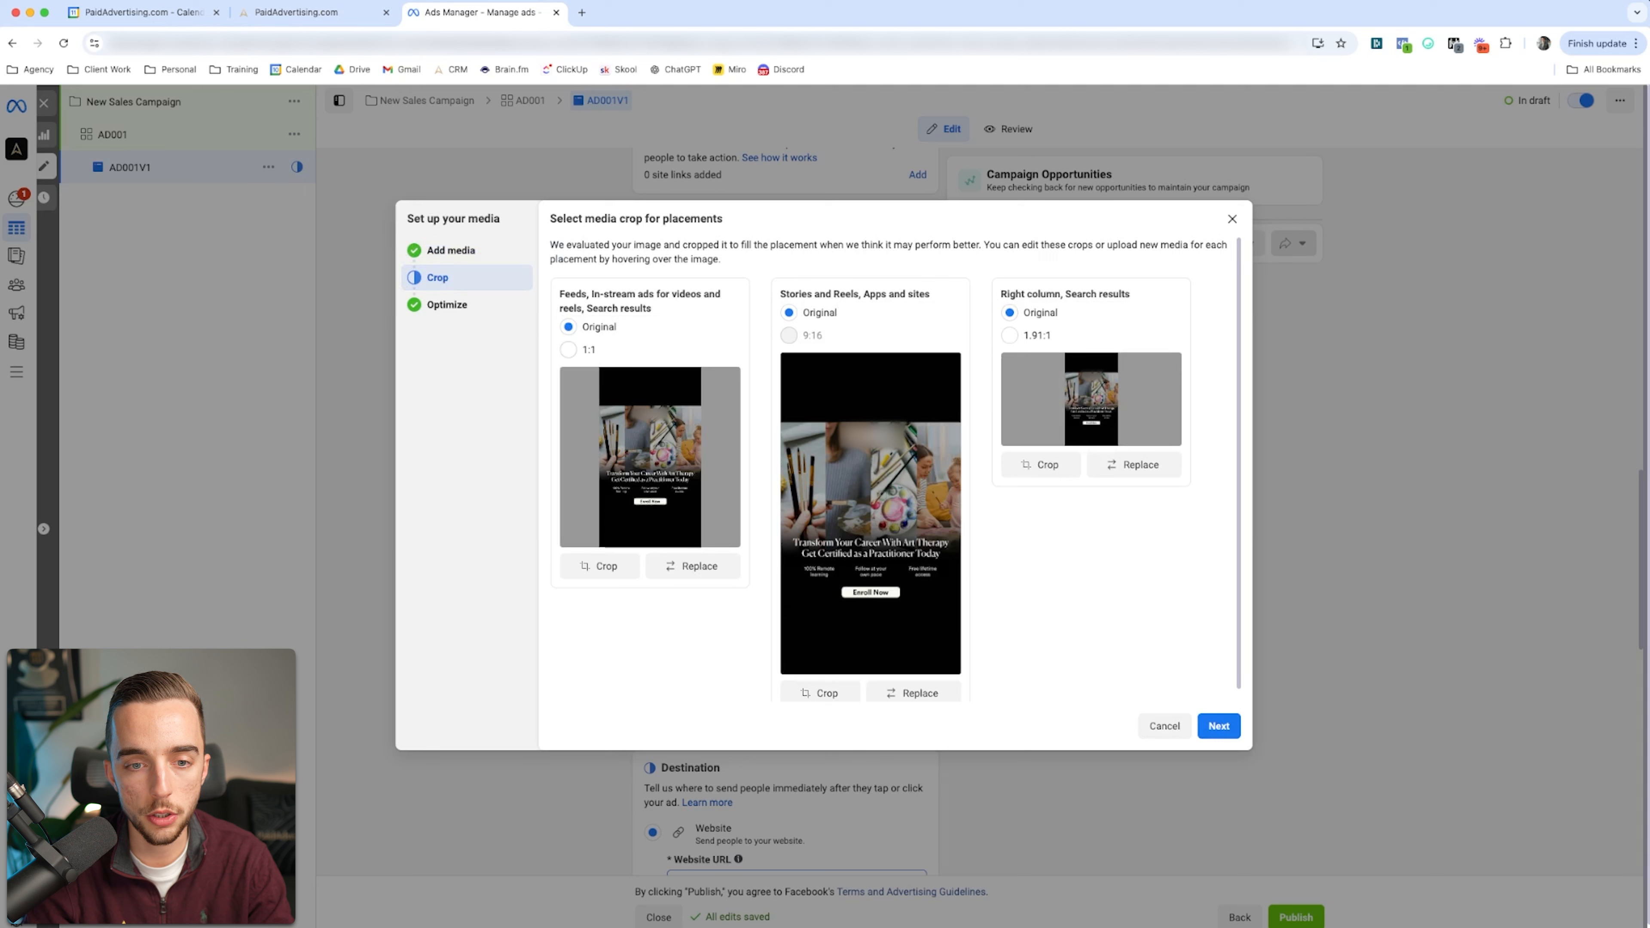
# Step: Crop the image to 1:1 for feeds and to 1.91:1 around the headline and Enroll Now button for right column placements
pyautogui.click(569, 350)
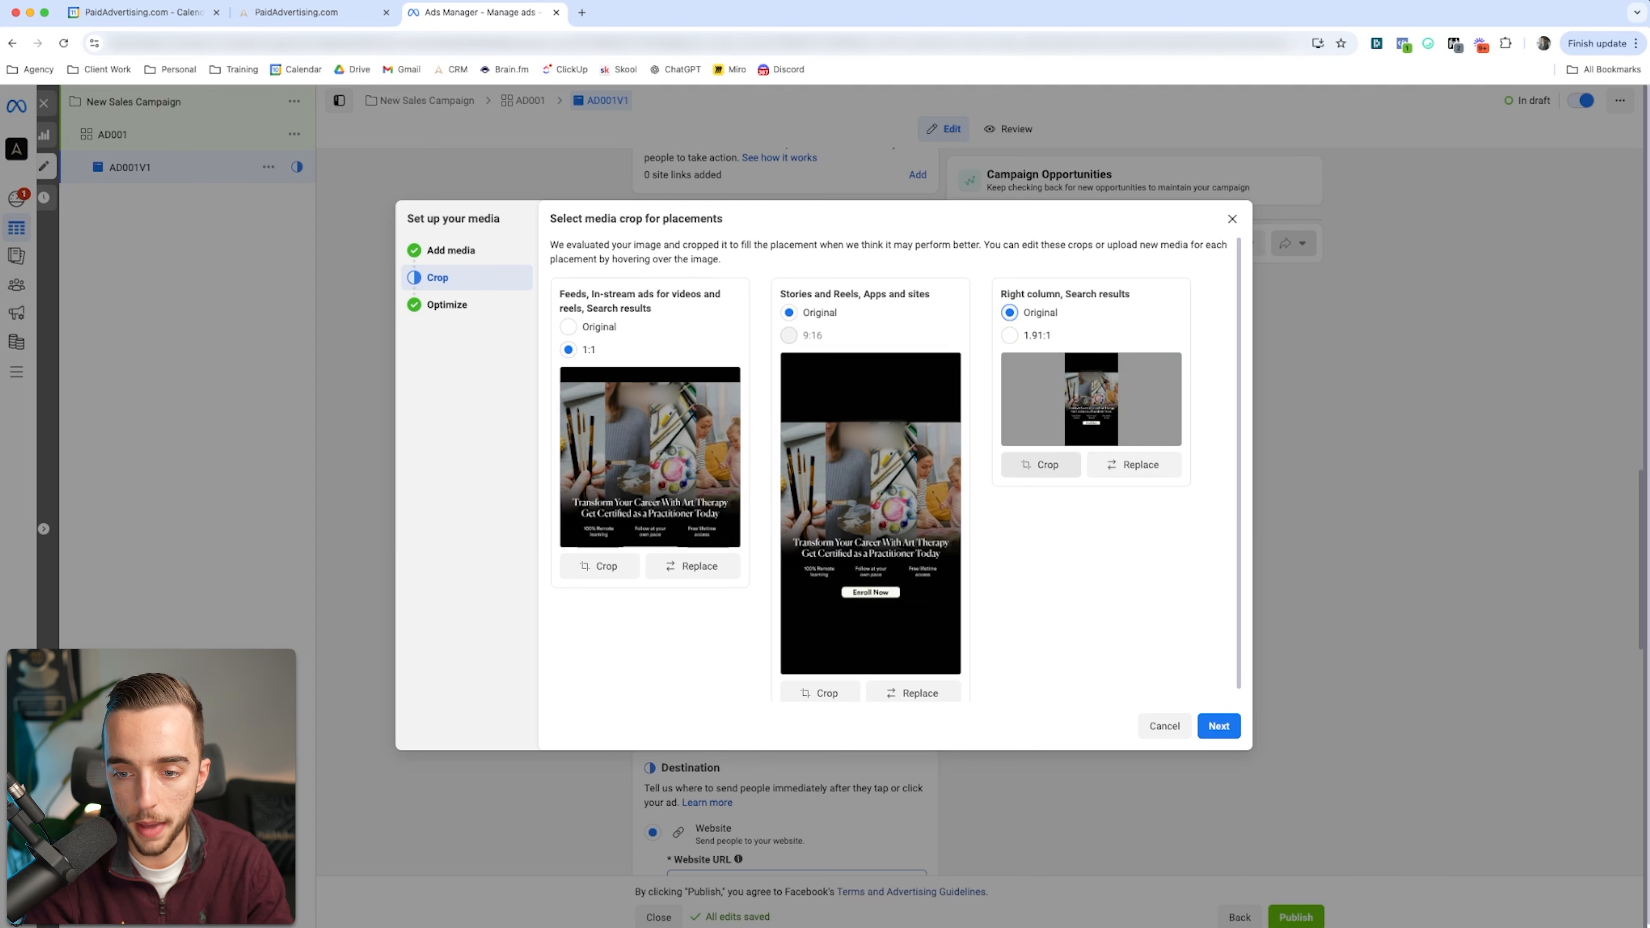
pyautogui.click(1041, 464)
pyautogui.moveTo(823, 370); pyautogui.dragTo(823, 472)
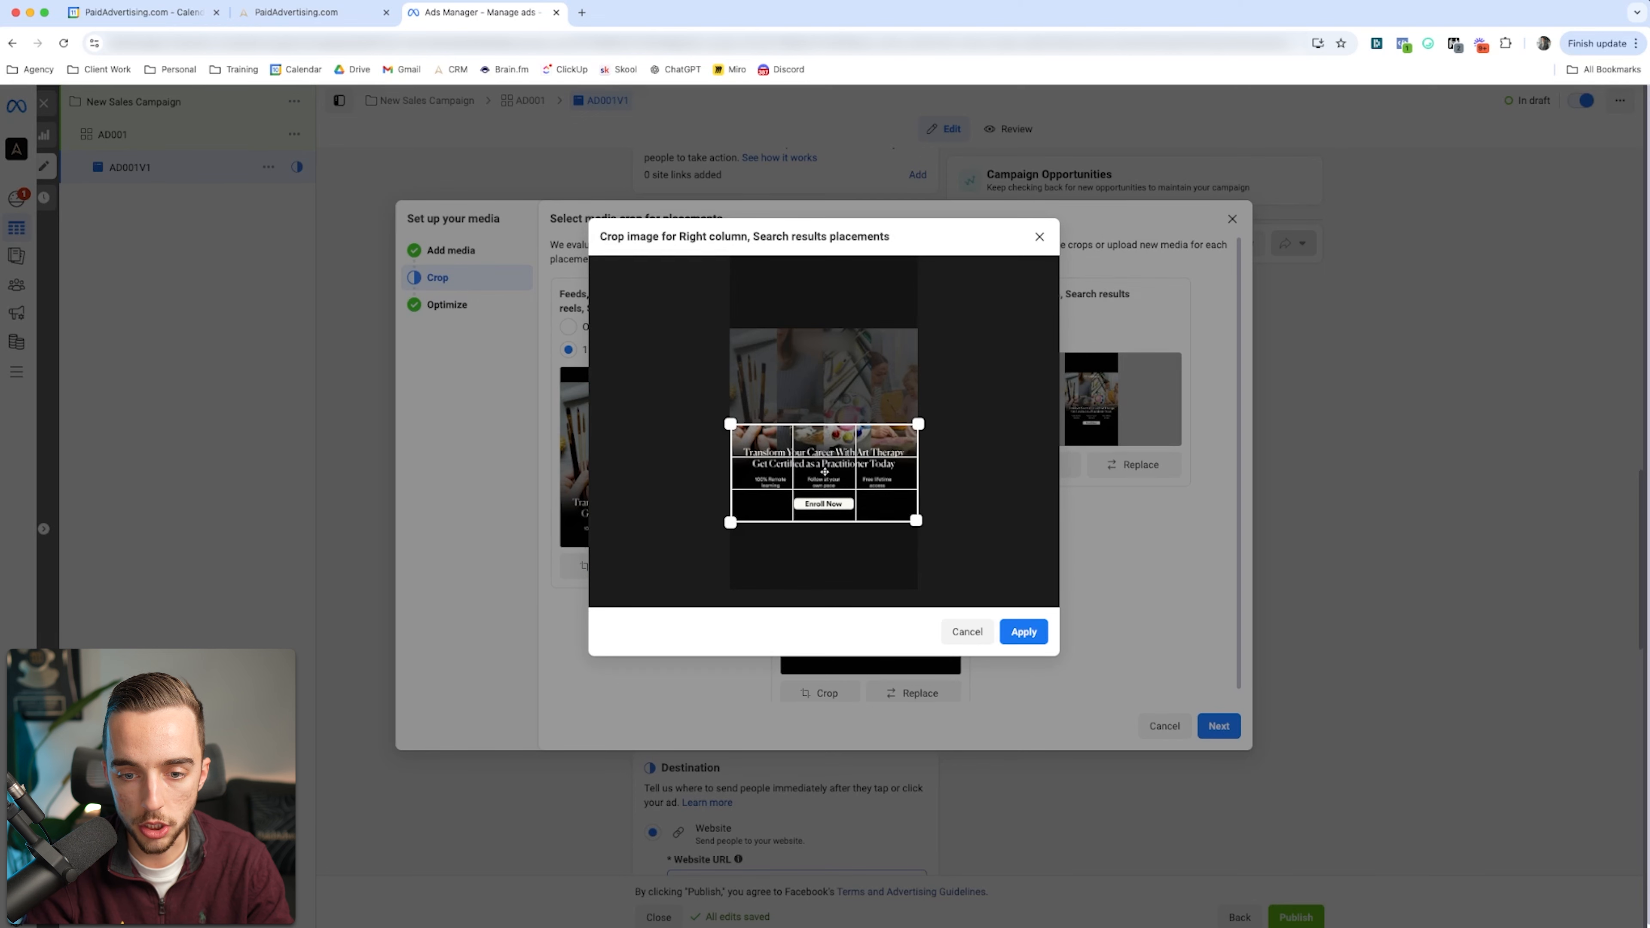
pyautogui.click(1023, 632)
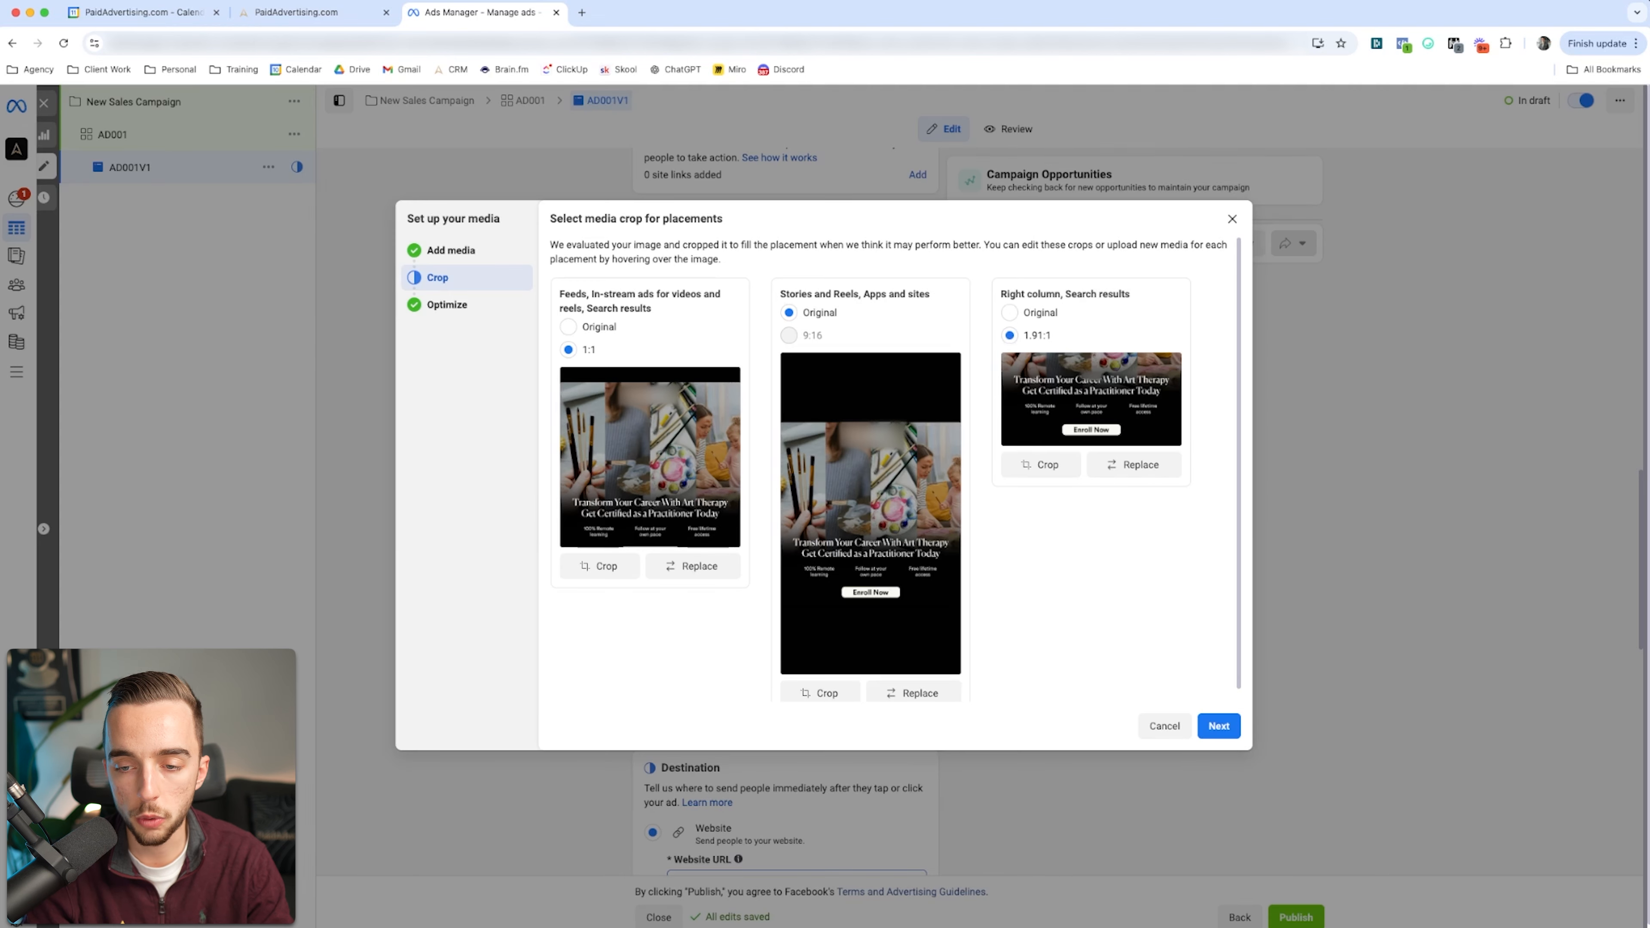
pyautogui.click(1218, 725)
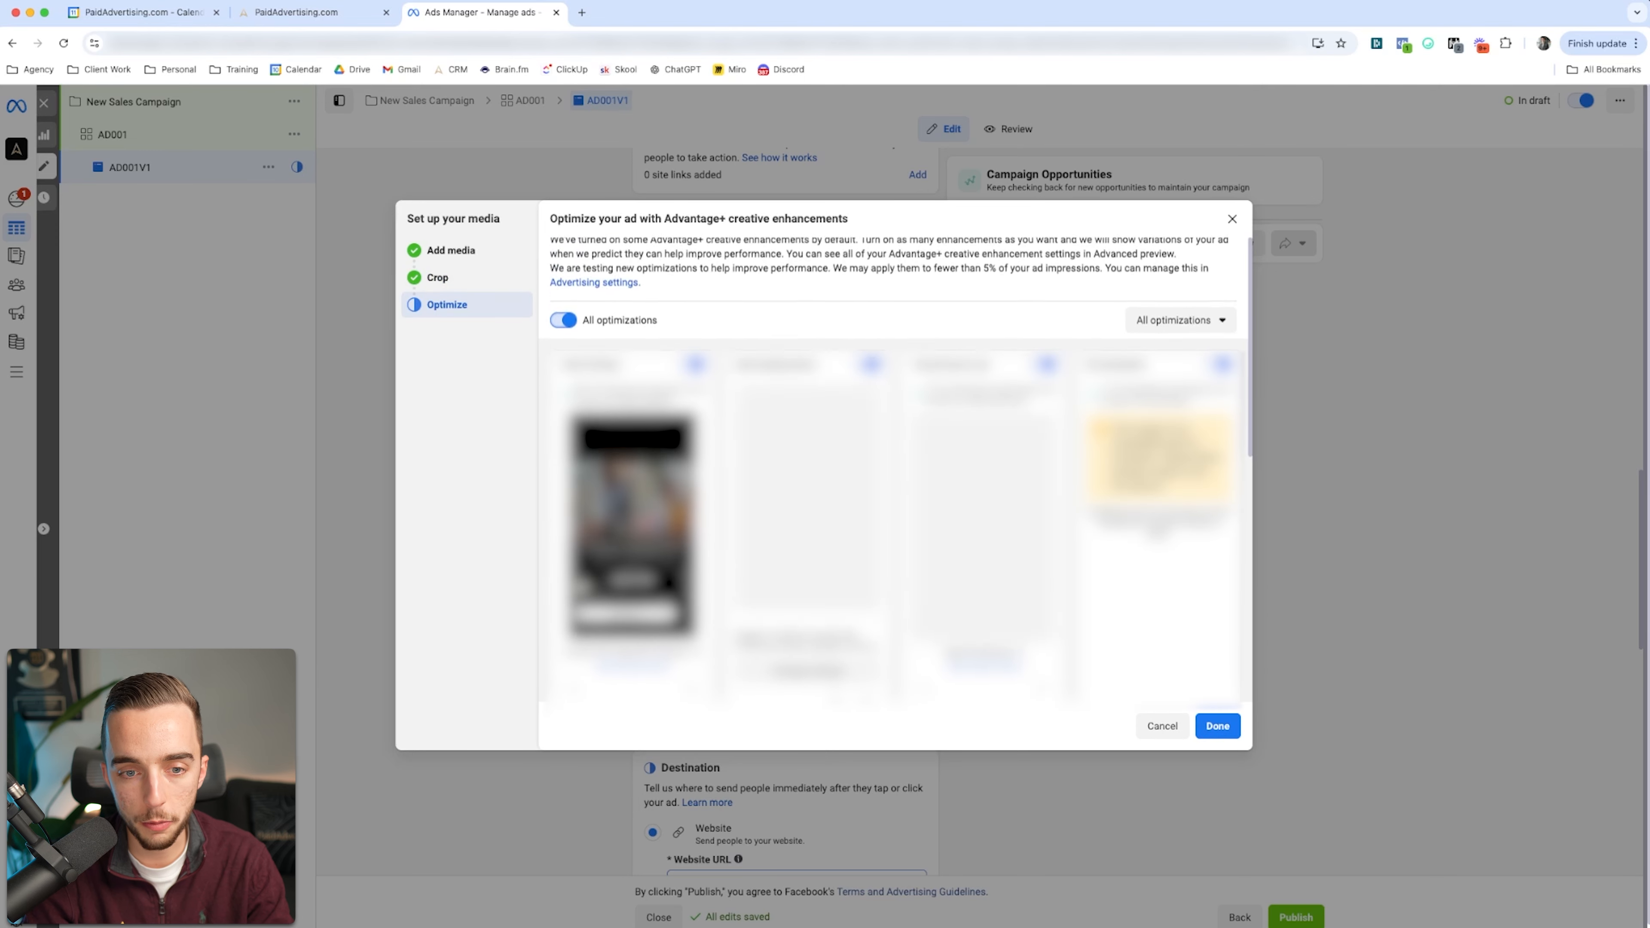
# Step: Turn off all Advantage+ creative optimizations for the image and finish the media setup
pyautogui.click(563, 327)
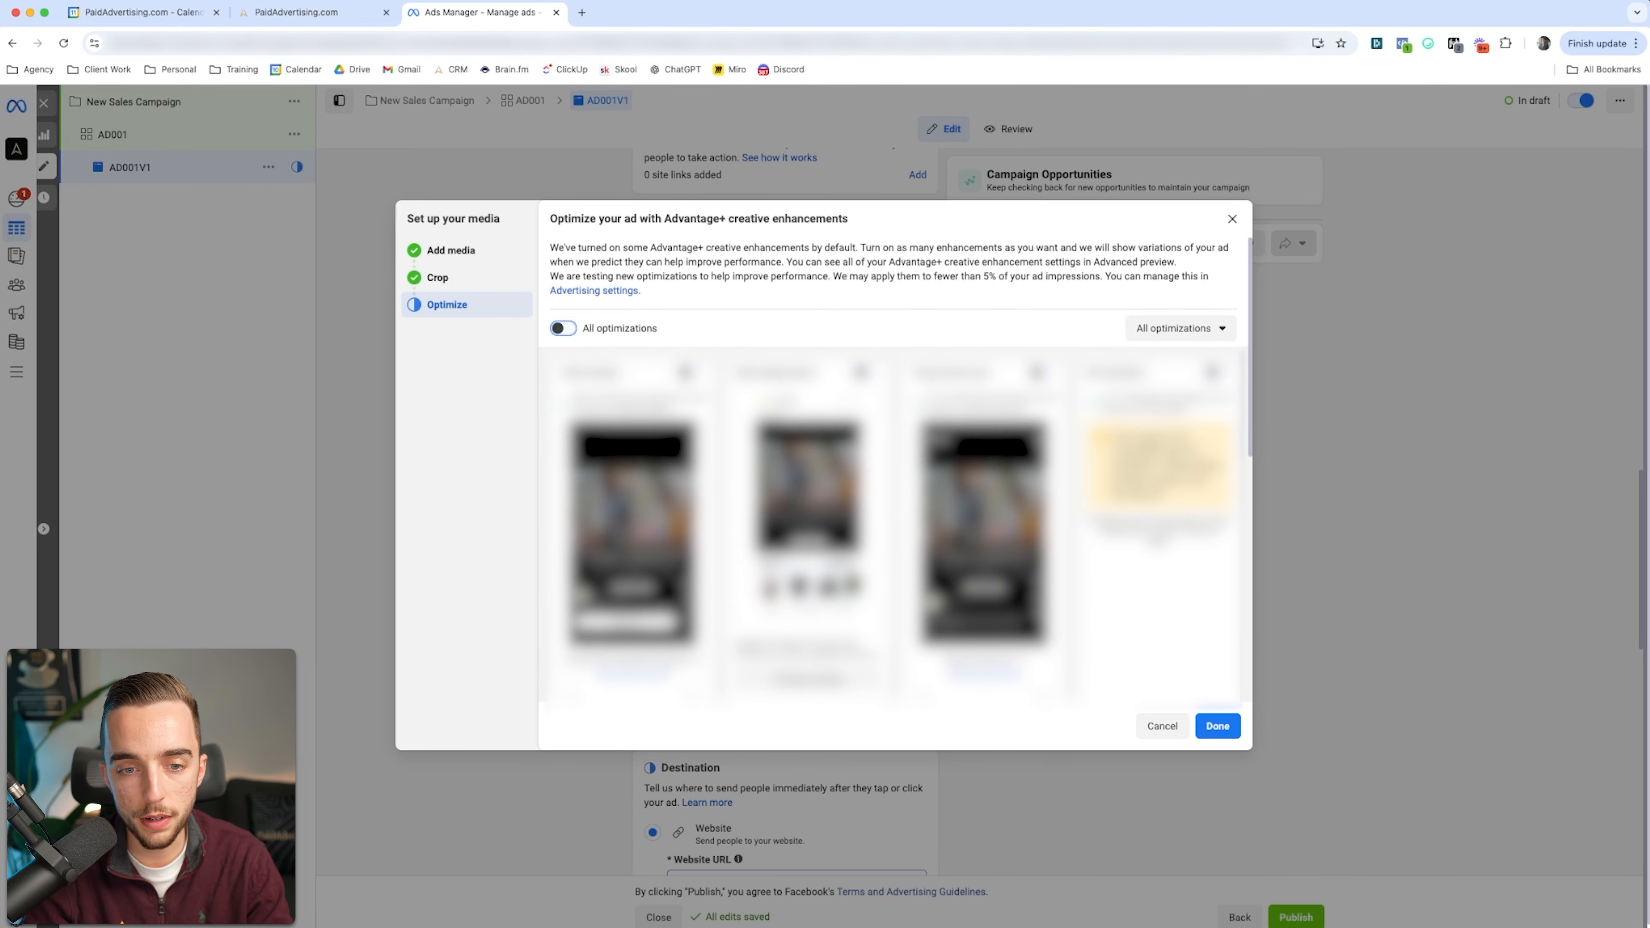
pyautogui.scroll(-6, 889, 468)
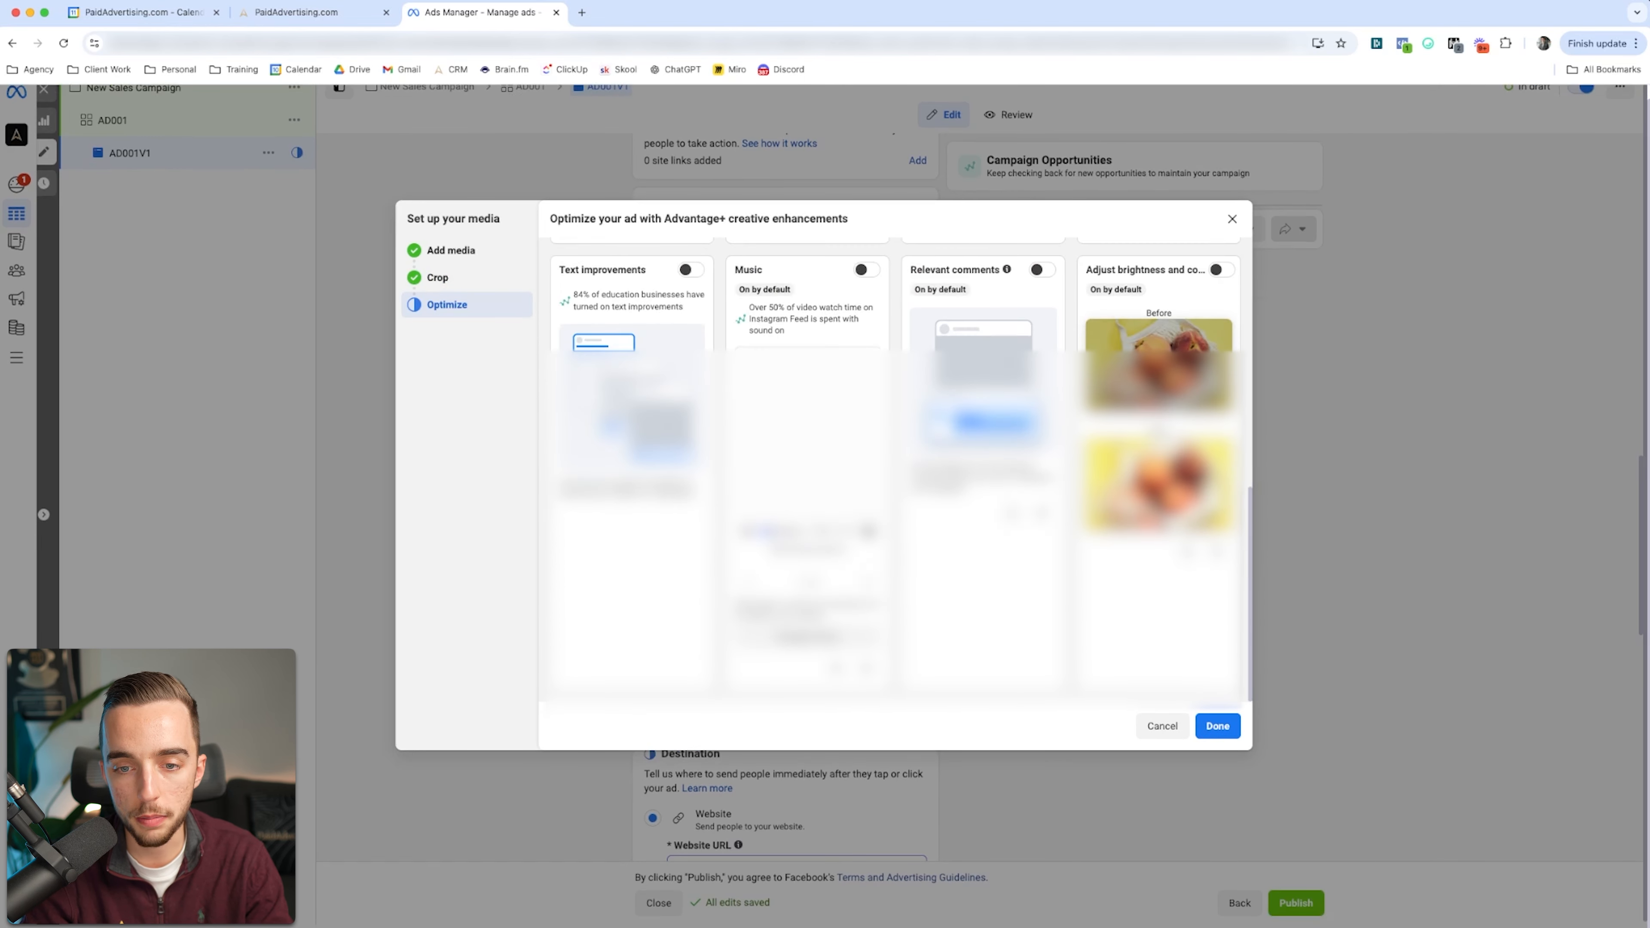
pyautogui.scroll(6, 890, 468)
pyautogui.click(1217, 725)
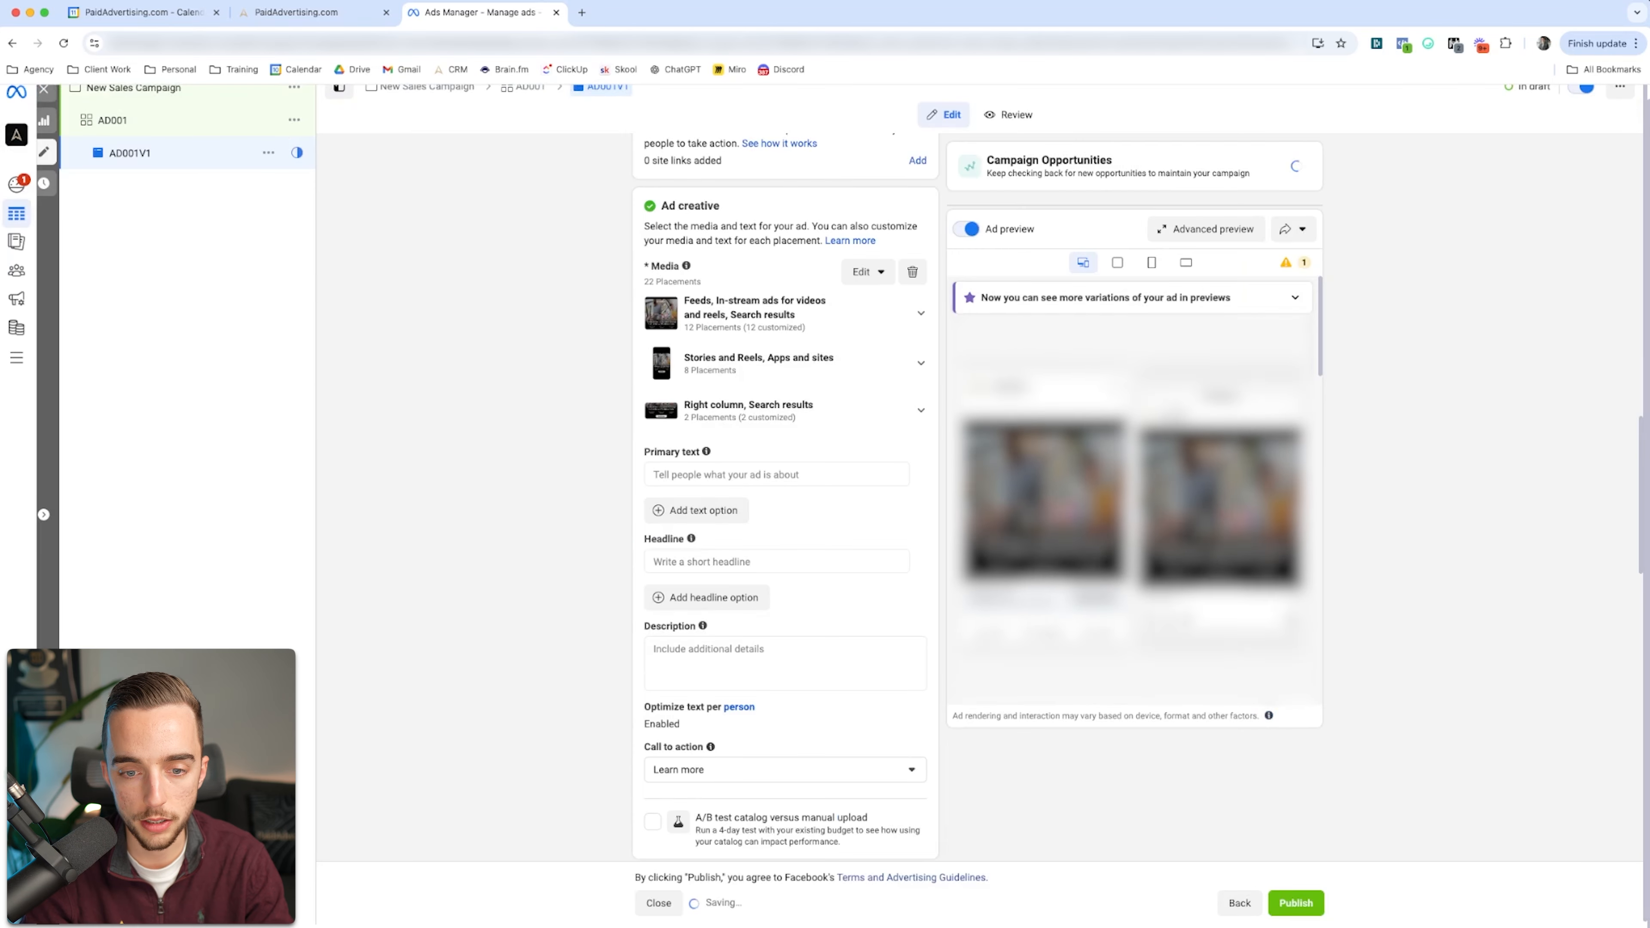
# Step: Enter two primary text options for the ad, "COPy 1" and "COPY 2"
pyautogui.click(777, 474)
pyautogui.write('COP')
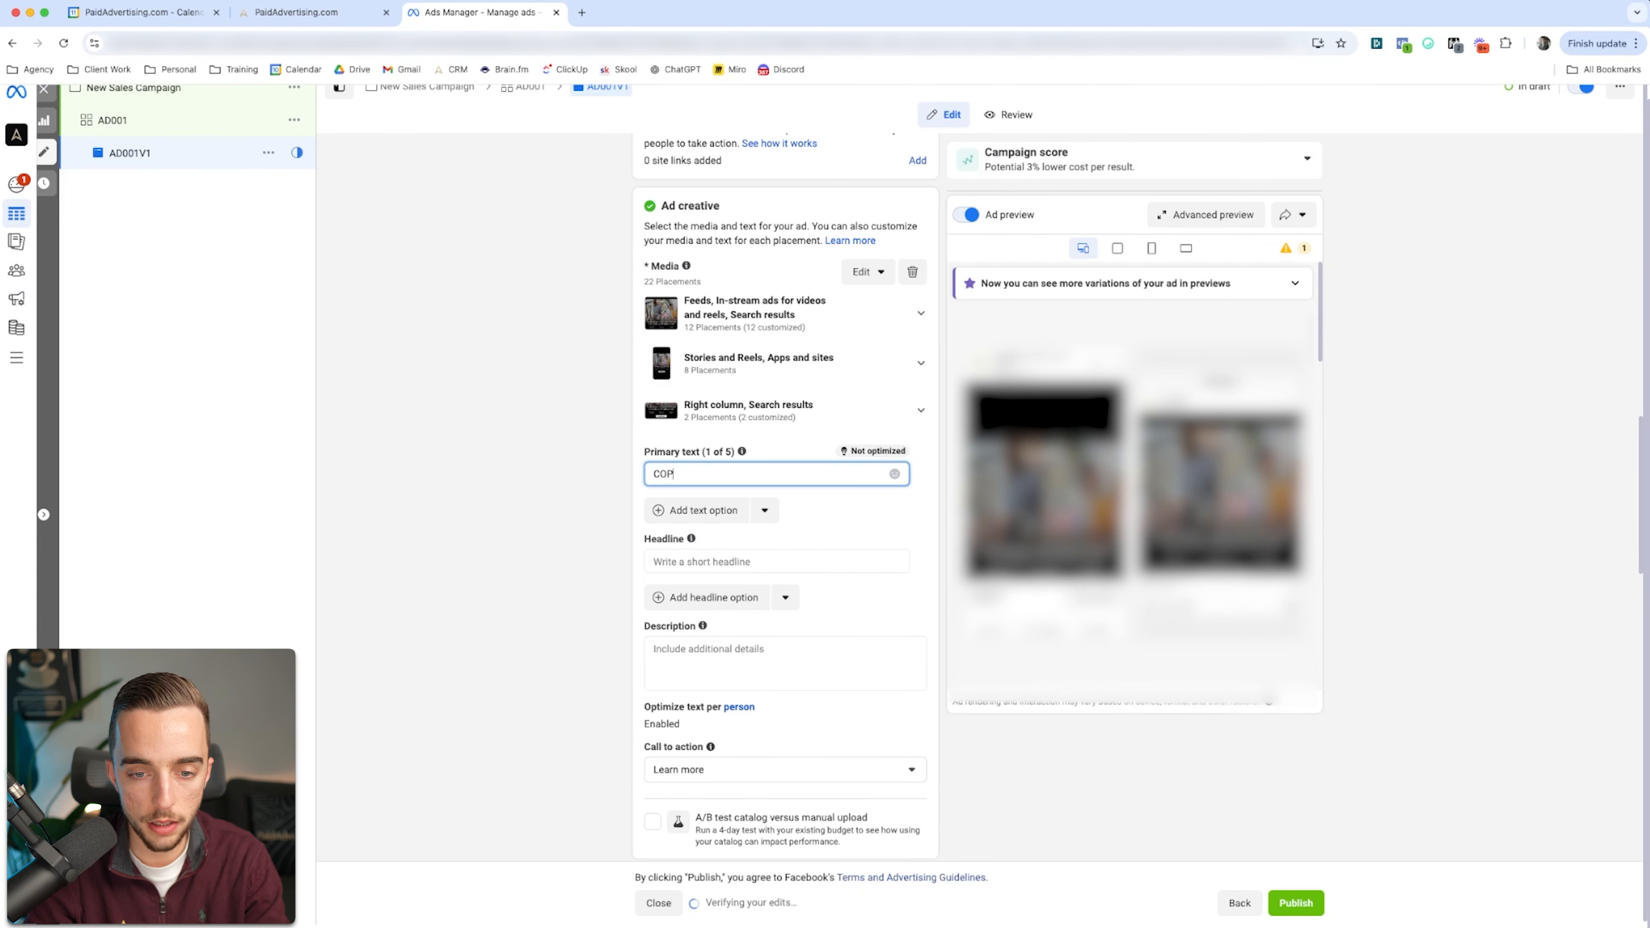
pyautogui.write('y 1')
pyautogui.click(697, 510)
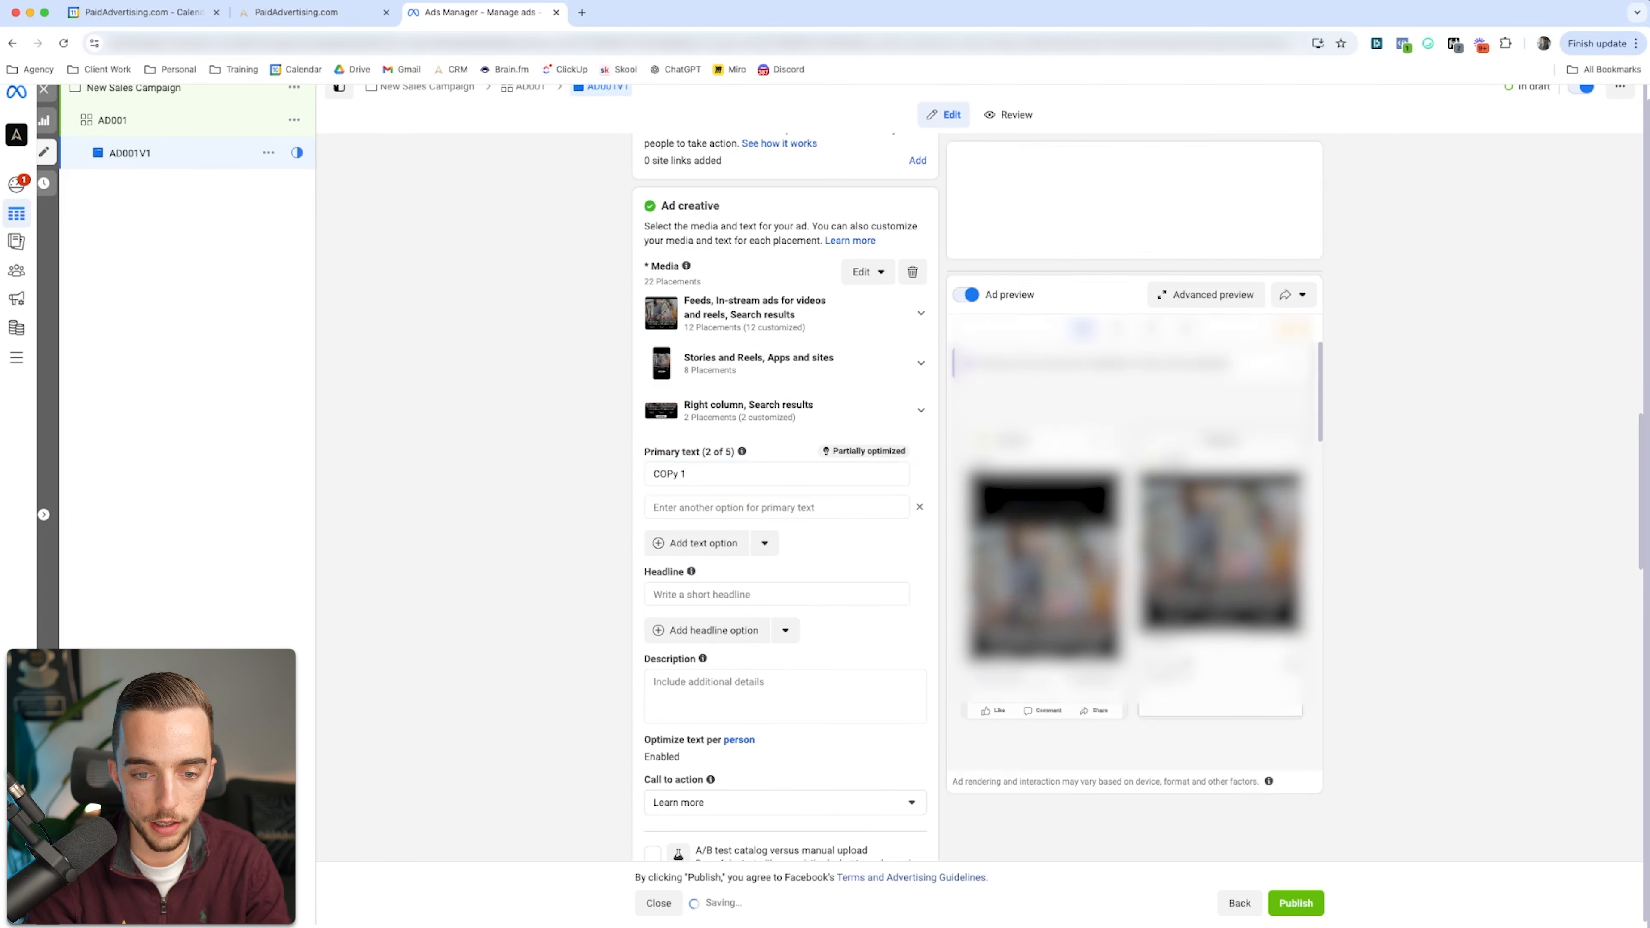
pyautogui.write('COPY 2')
# Step: Enter two headline options for the ad, "H1" and "H2"
pyautogui.click(711, 594)
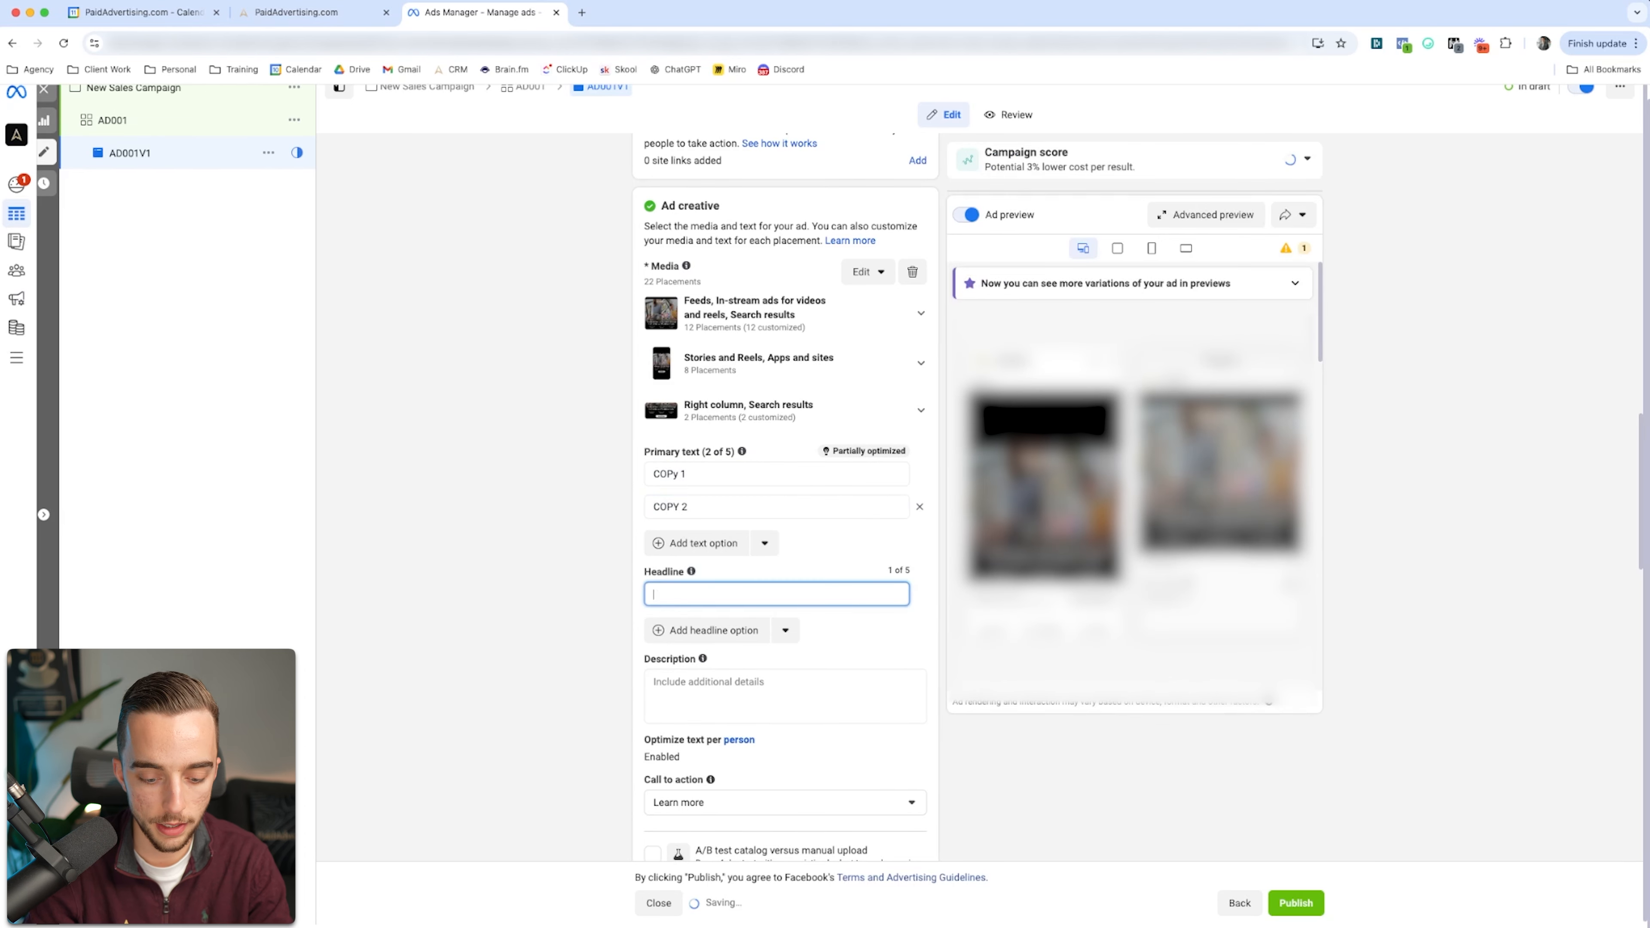
pyautogui.write('H1')
pyautogui.click(706, 630)
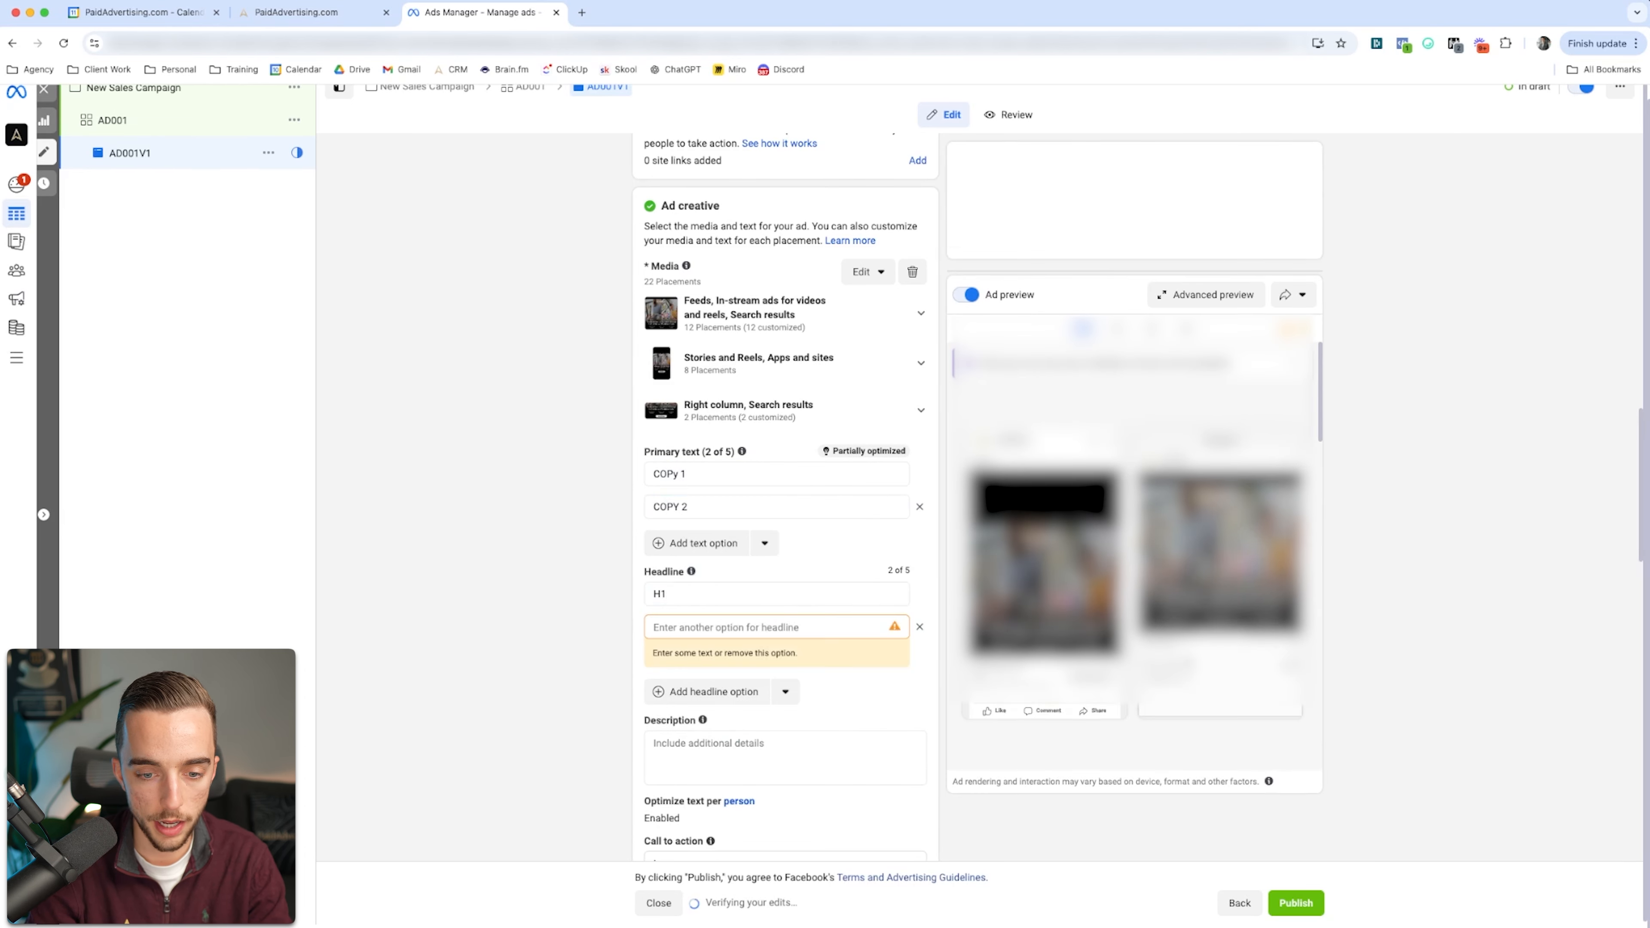
pyautogui.write('H2')
# Step: Look through the ad's call-to-action choices and select Learn more
pyautogui.scroll(-4, 784, 455)
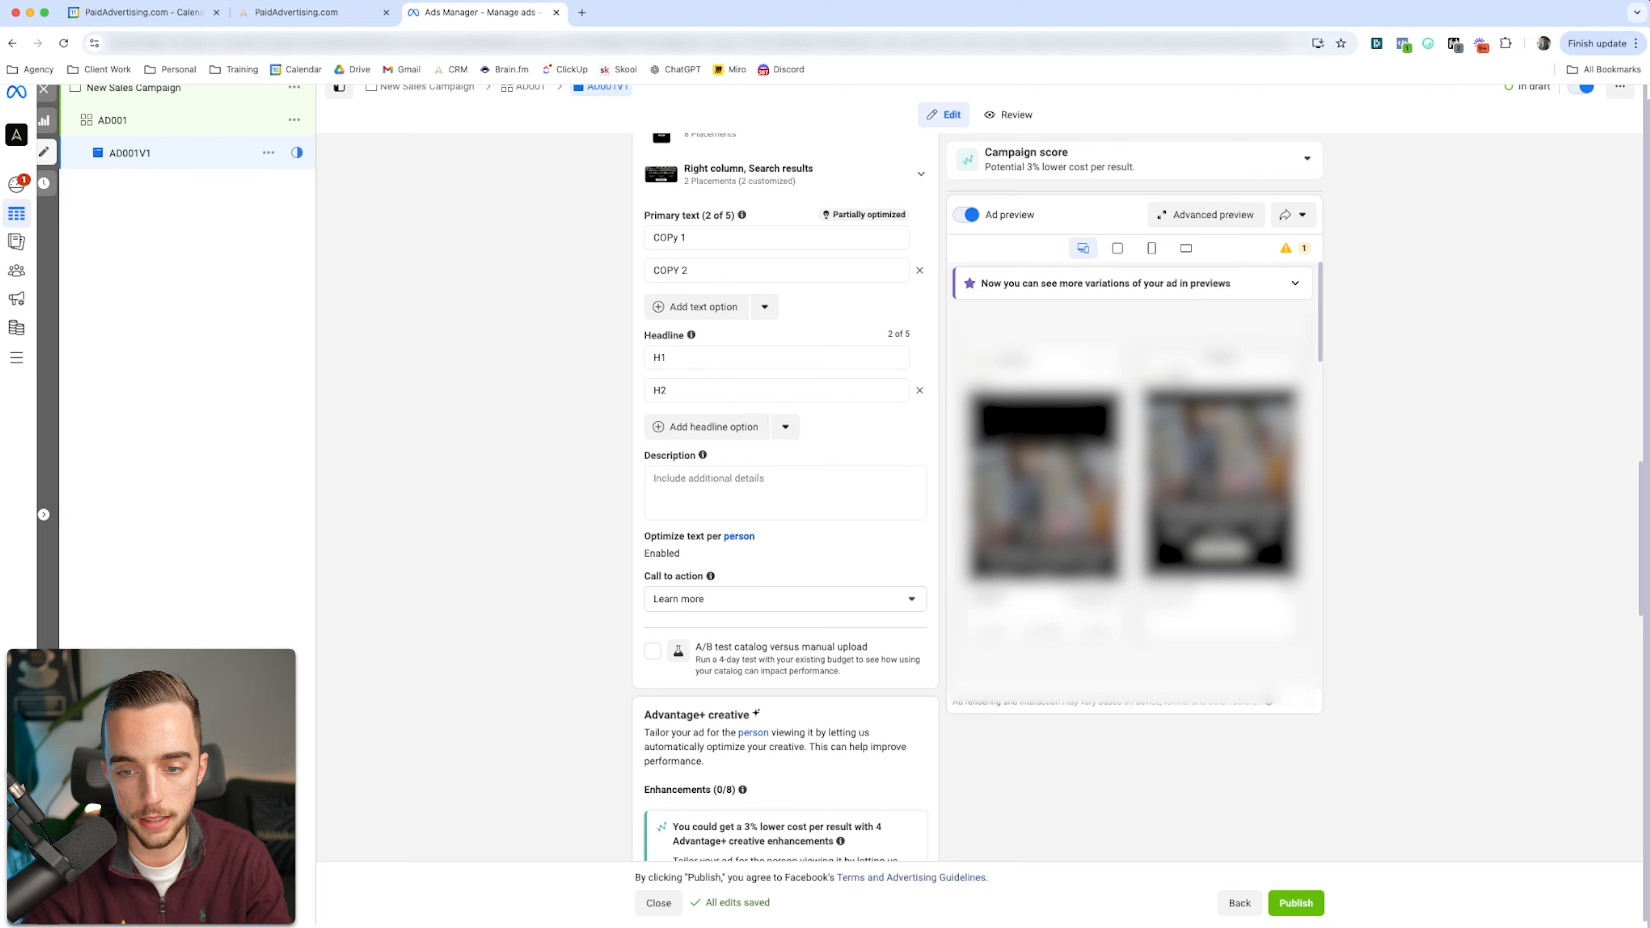
pyautogui.scroll(1, 784, 569)
pyautogui.scroll(3, 784, 497)
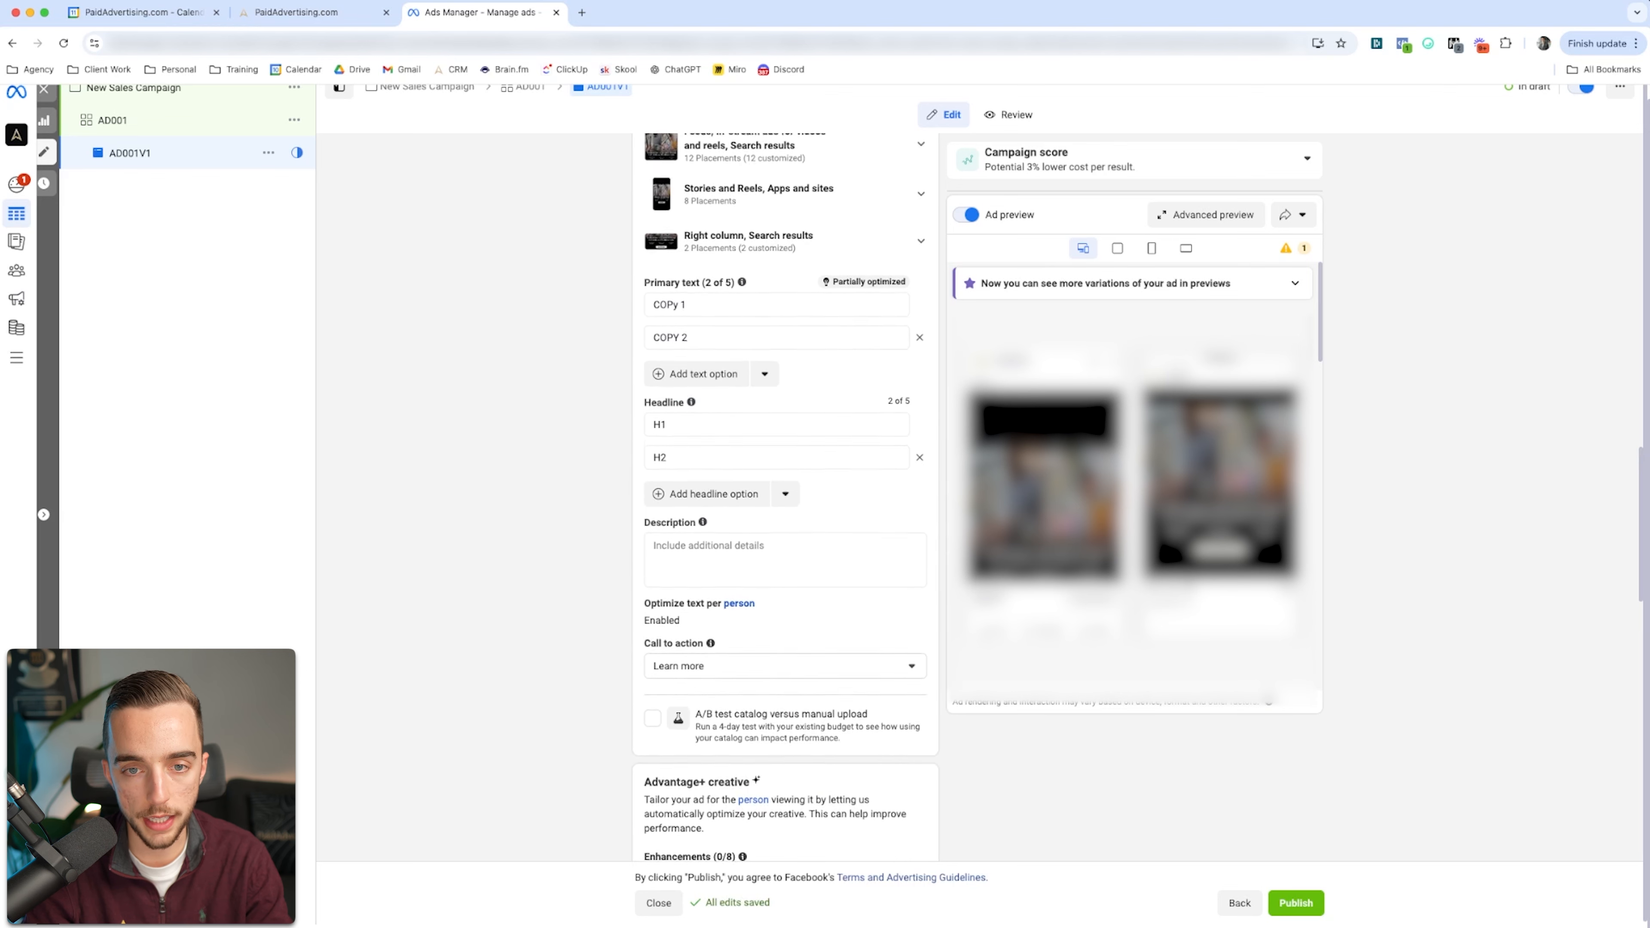
pyautogui.scroll(-7, 785, 497)
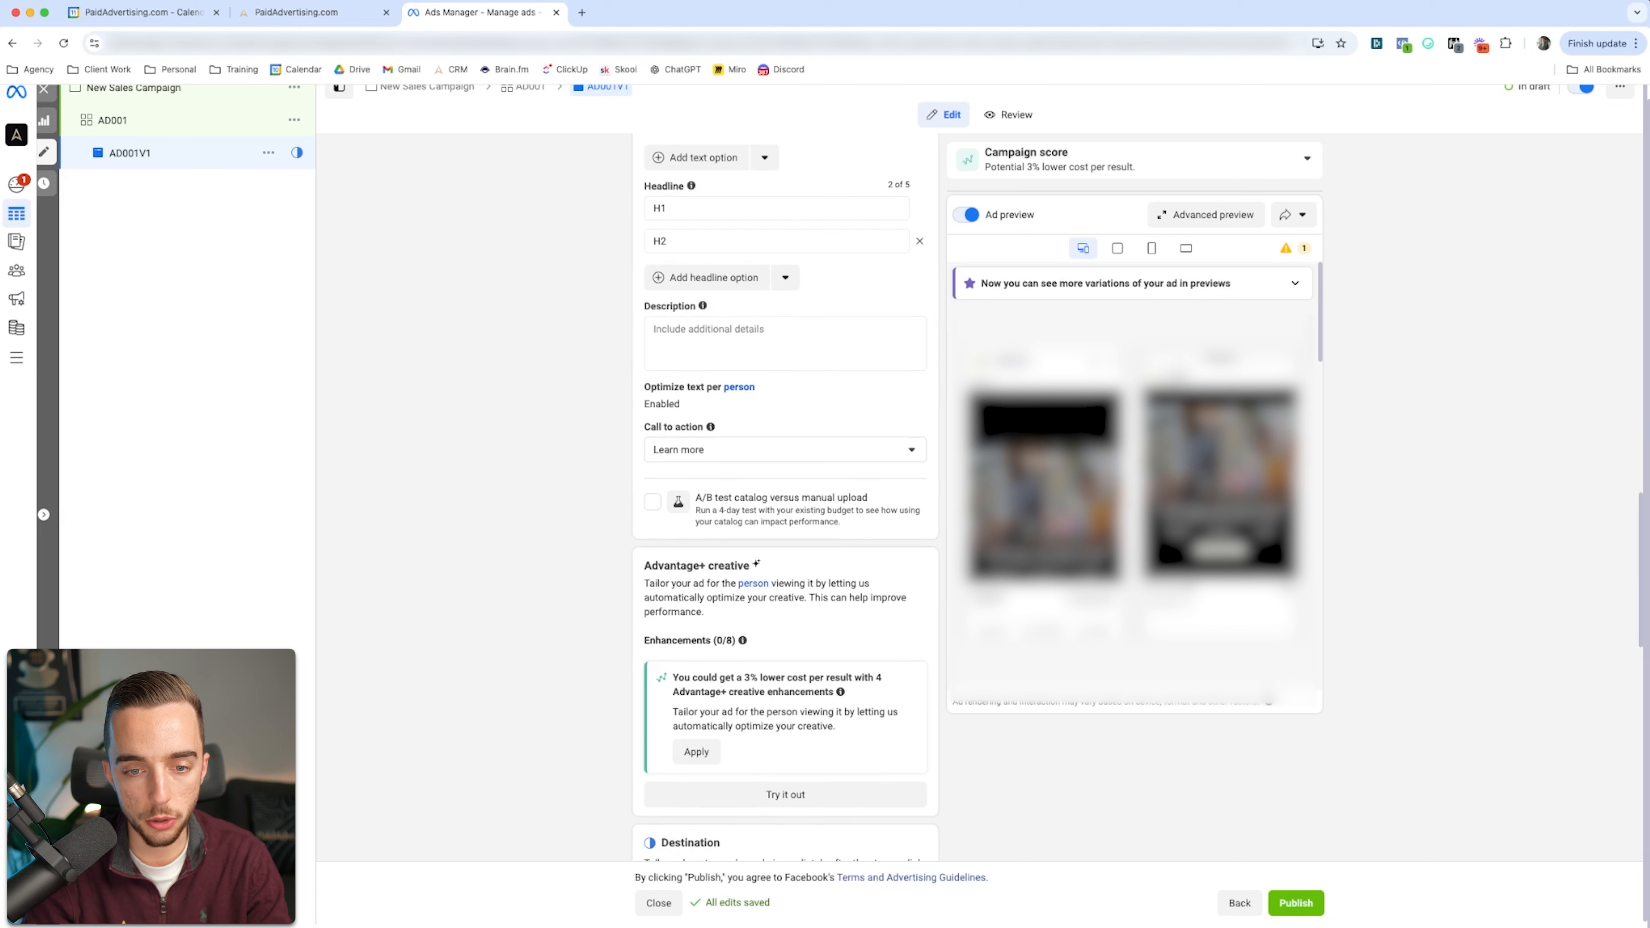
pyautogui.click(784, 449)
pyautogui.scroll(3, 784, 564)
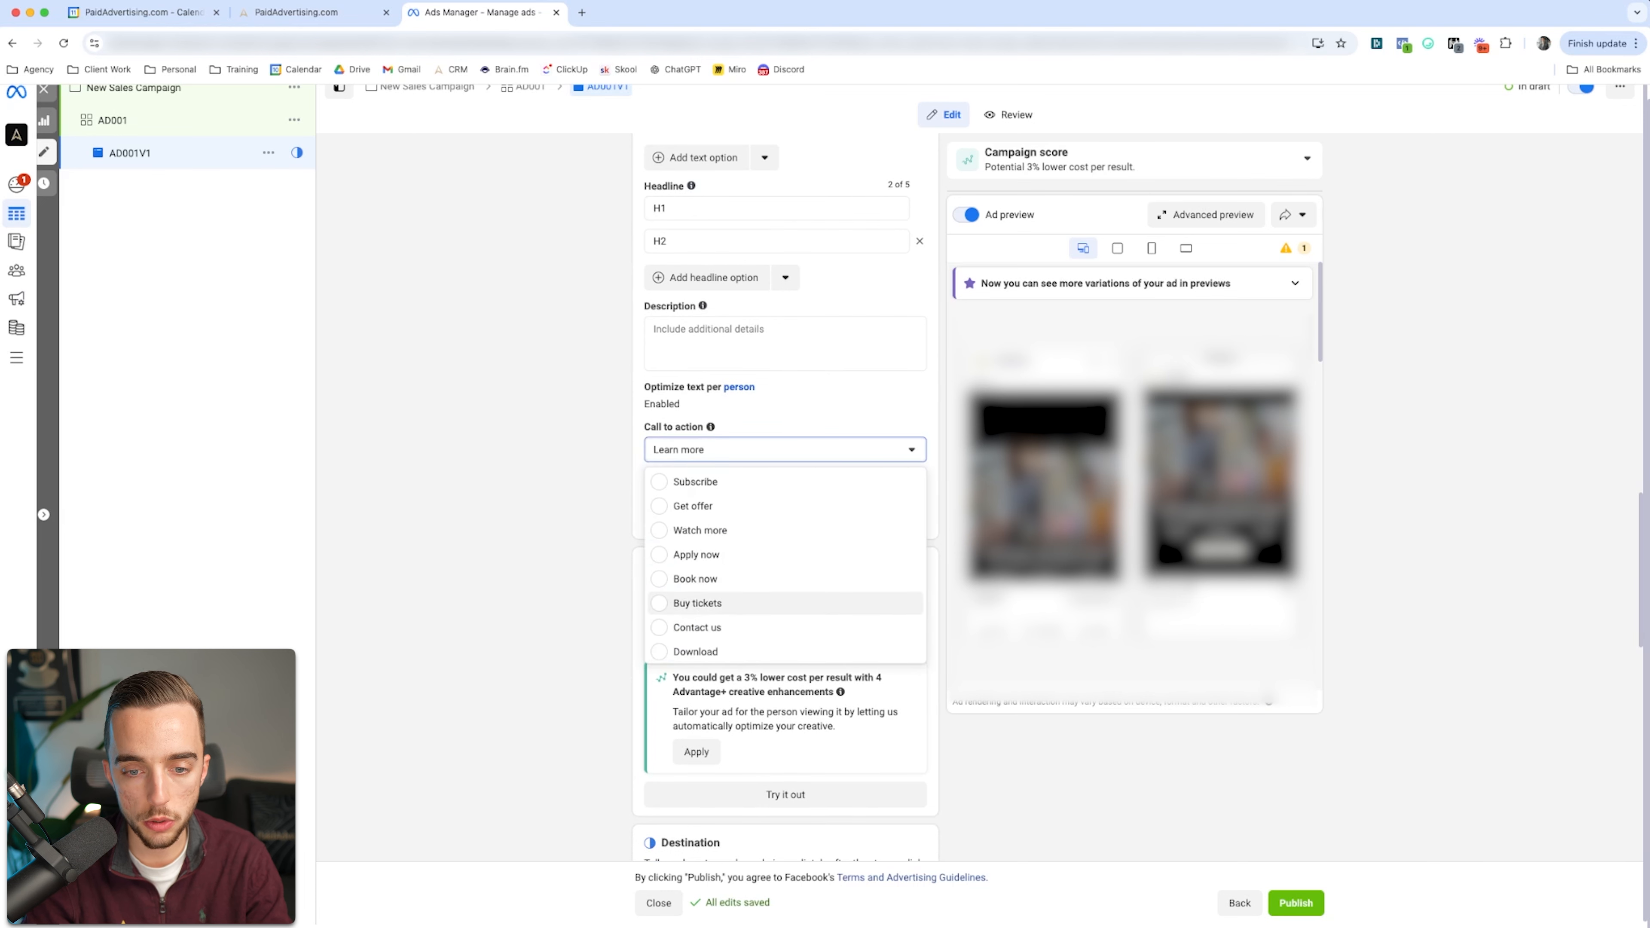
pyautogui.scroll(-3, 785, 564)
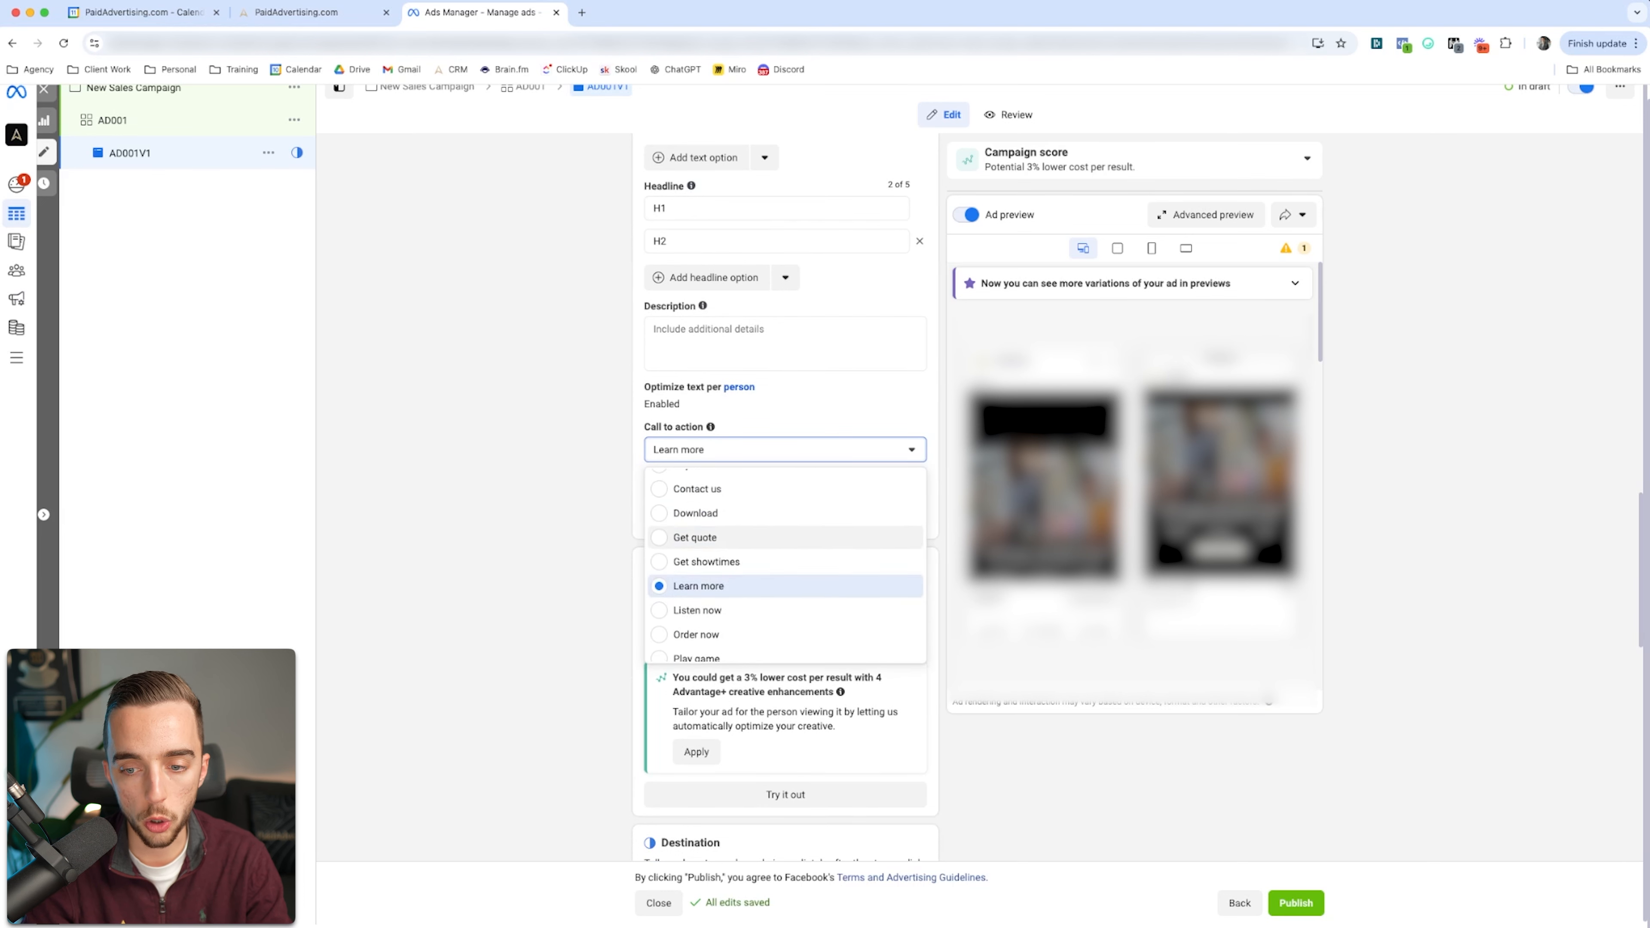
pyautogui.click(785, 586)
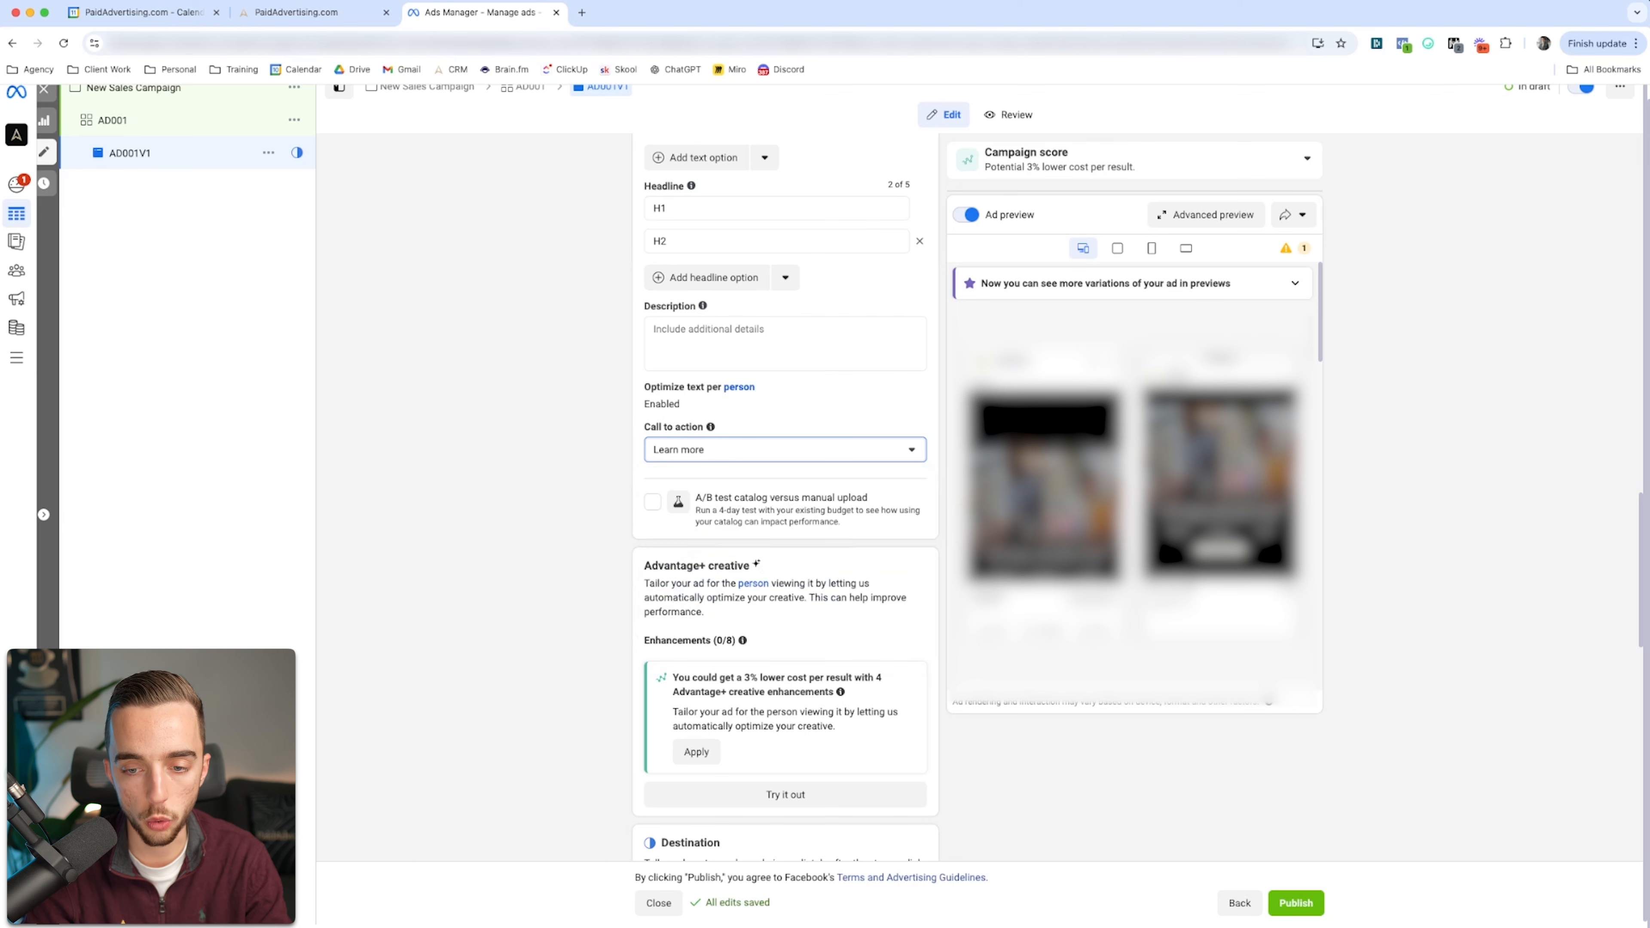
# Step: Remove the call button from the ad's website destination
pyautogui.scroll(-4, 785, 564)
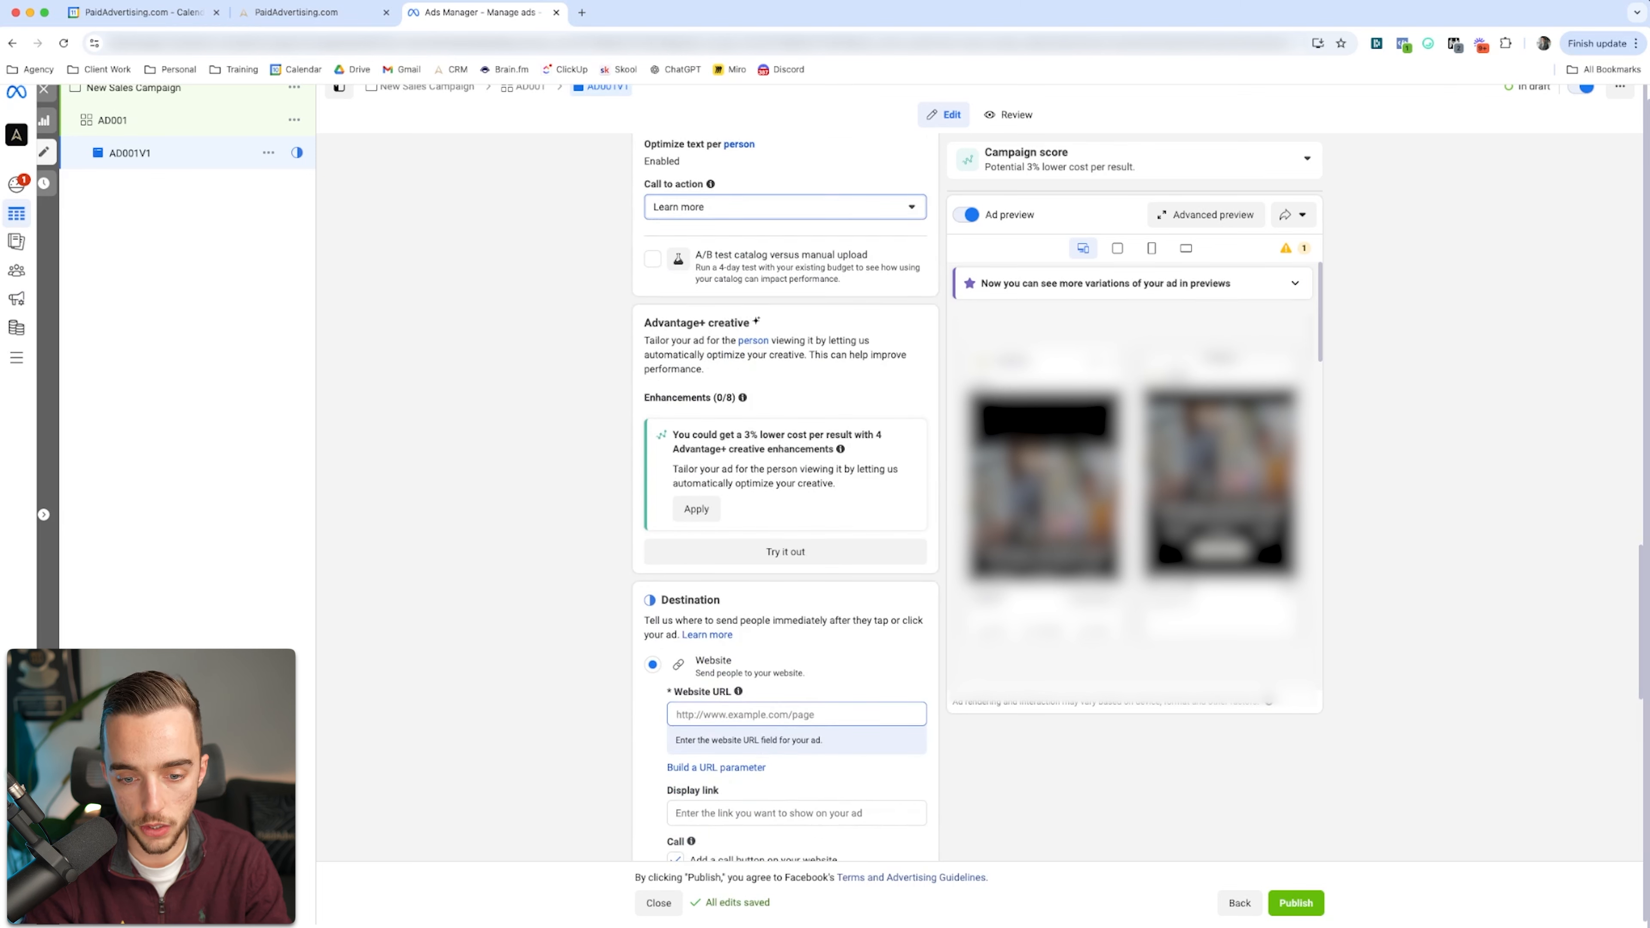
pyautogui.scroll(-4, 785, 564)
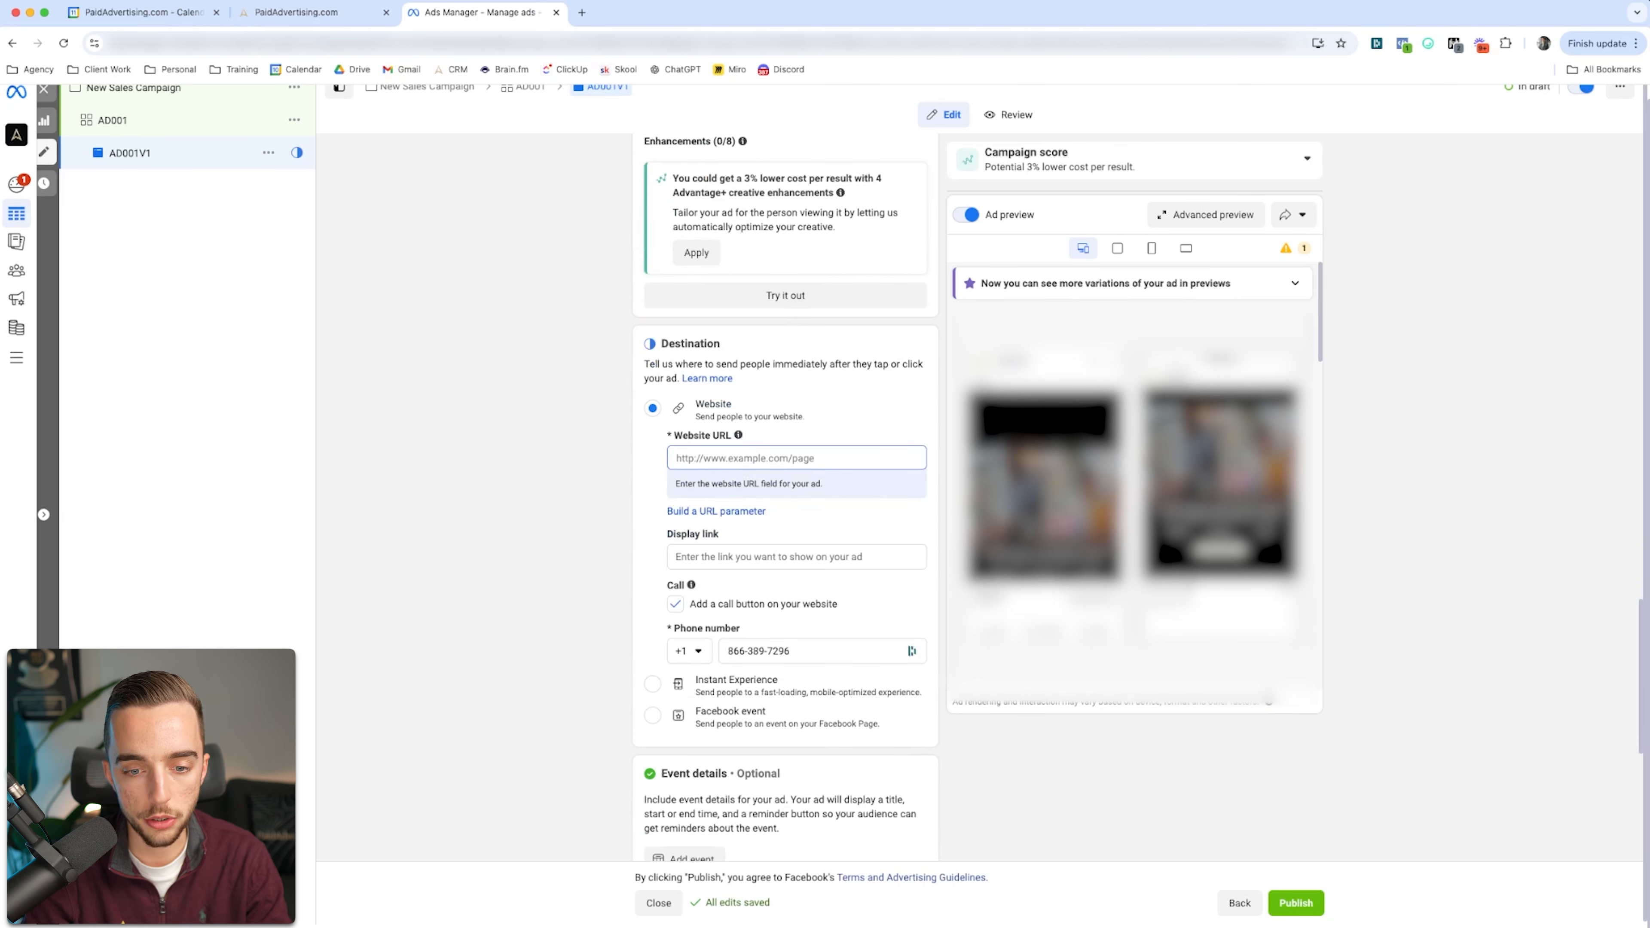
pyautogui.moveTo(691, 585)
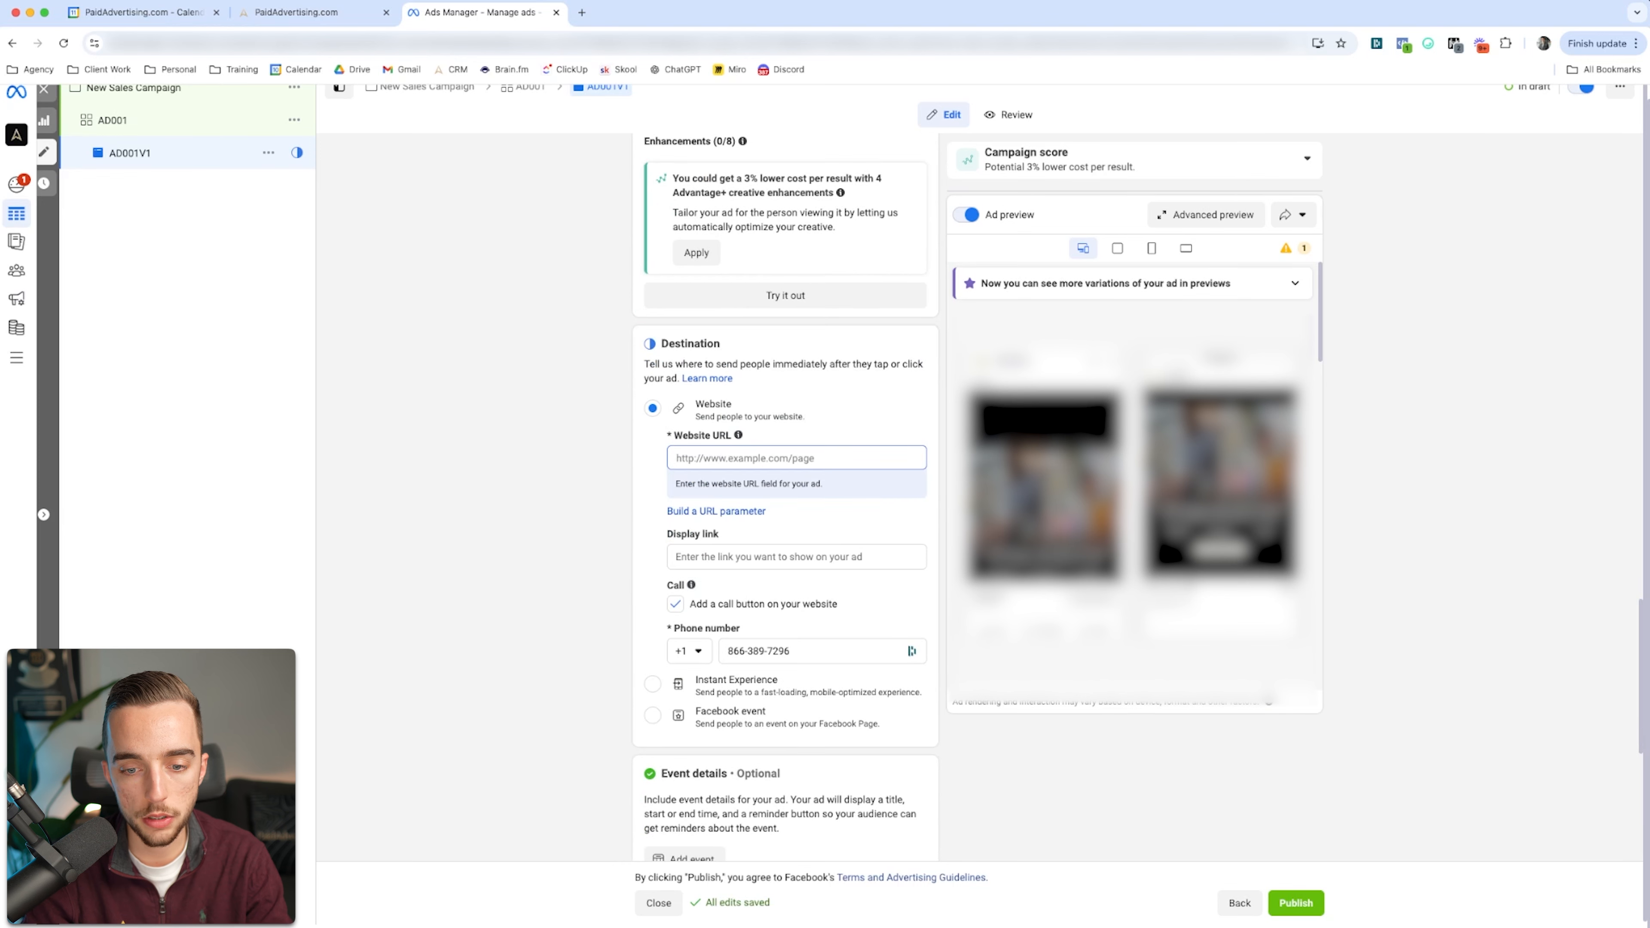
pyautogui.click(675, 604)
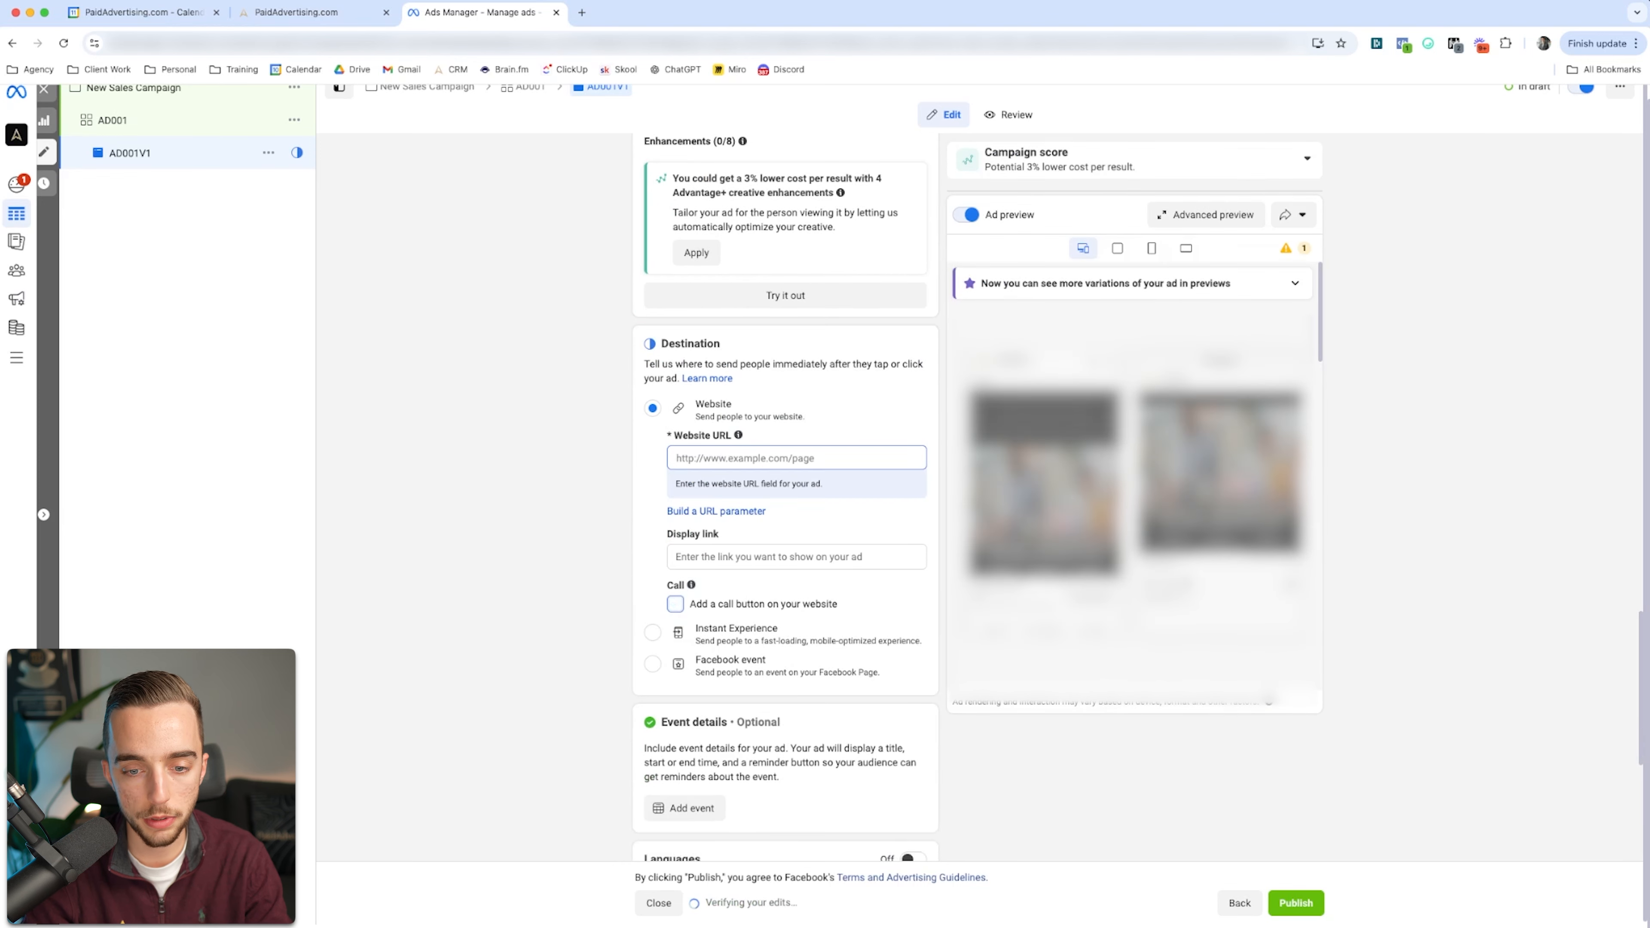
# Step: Review the ad's remaining settings, from event details, languages and tracking back to the creative's media, texts and headlines
pyautogui.scroll(-6, 785, 498)
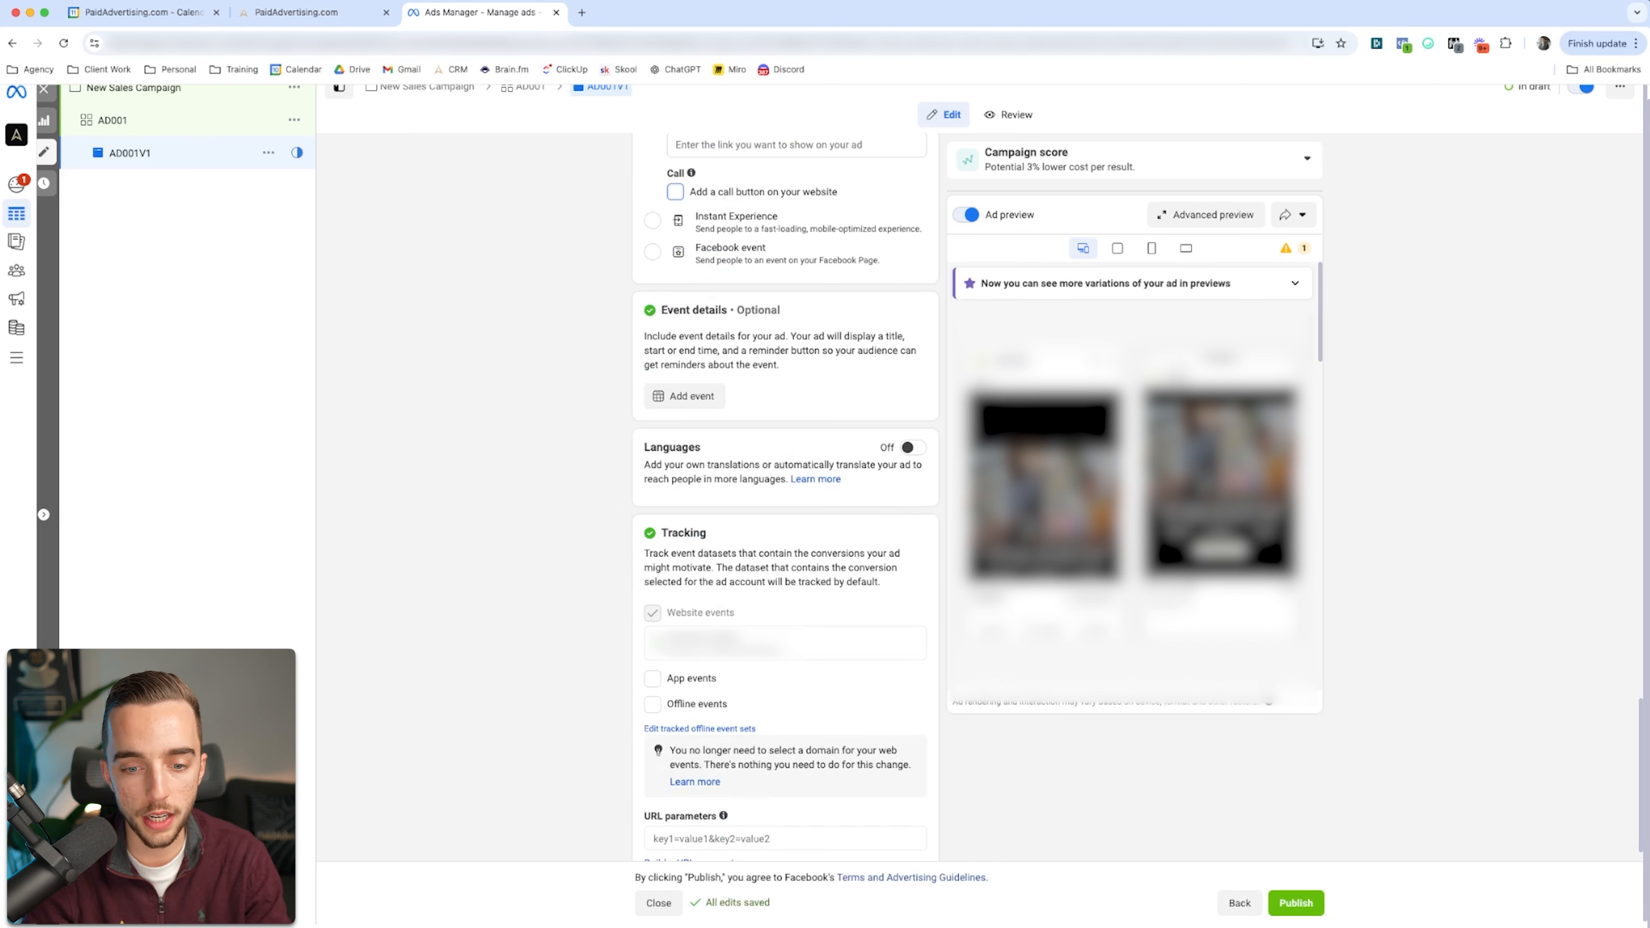
pyautogui.scroll(-2, 786, 488)
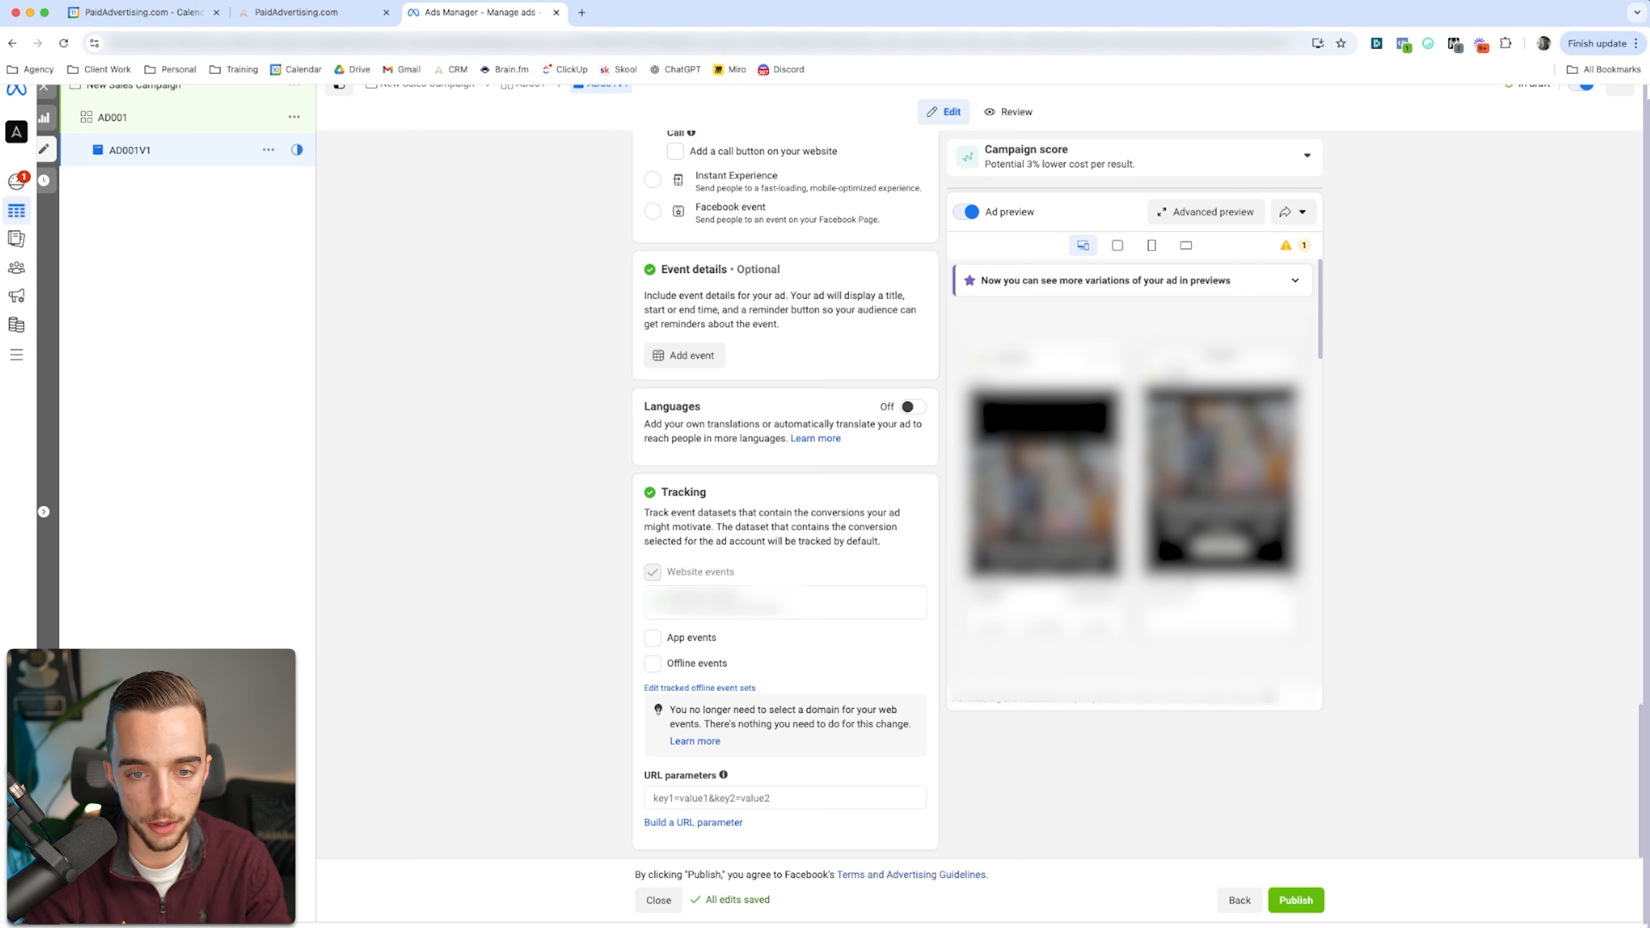
pyautogui.scroll(15, 785, 494)
pyautogui.scroll(15, 785, 494)
pyautogui.scroll(-8, 786, 494)
pyautogui.scroll(-8, 785, 494)
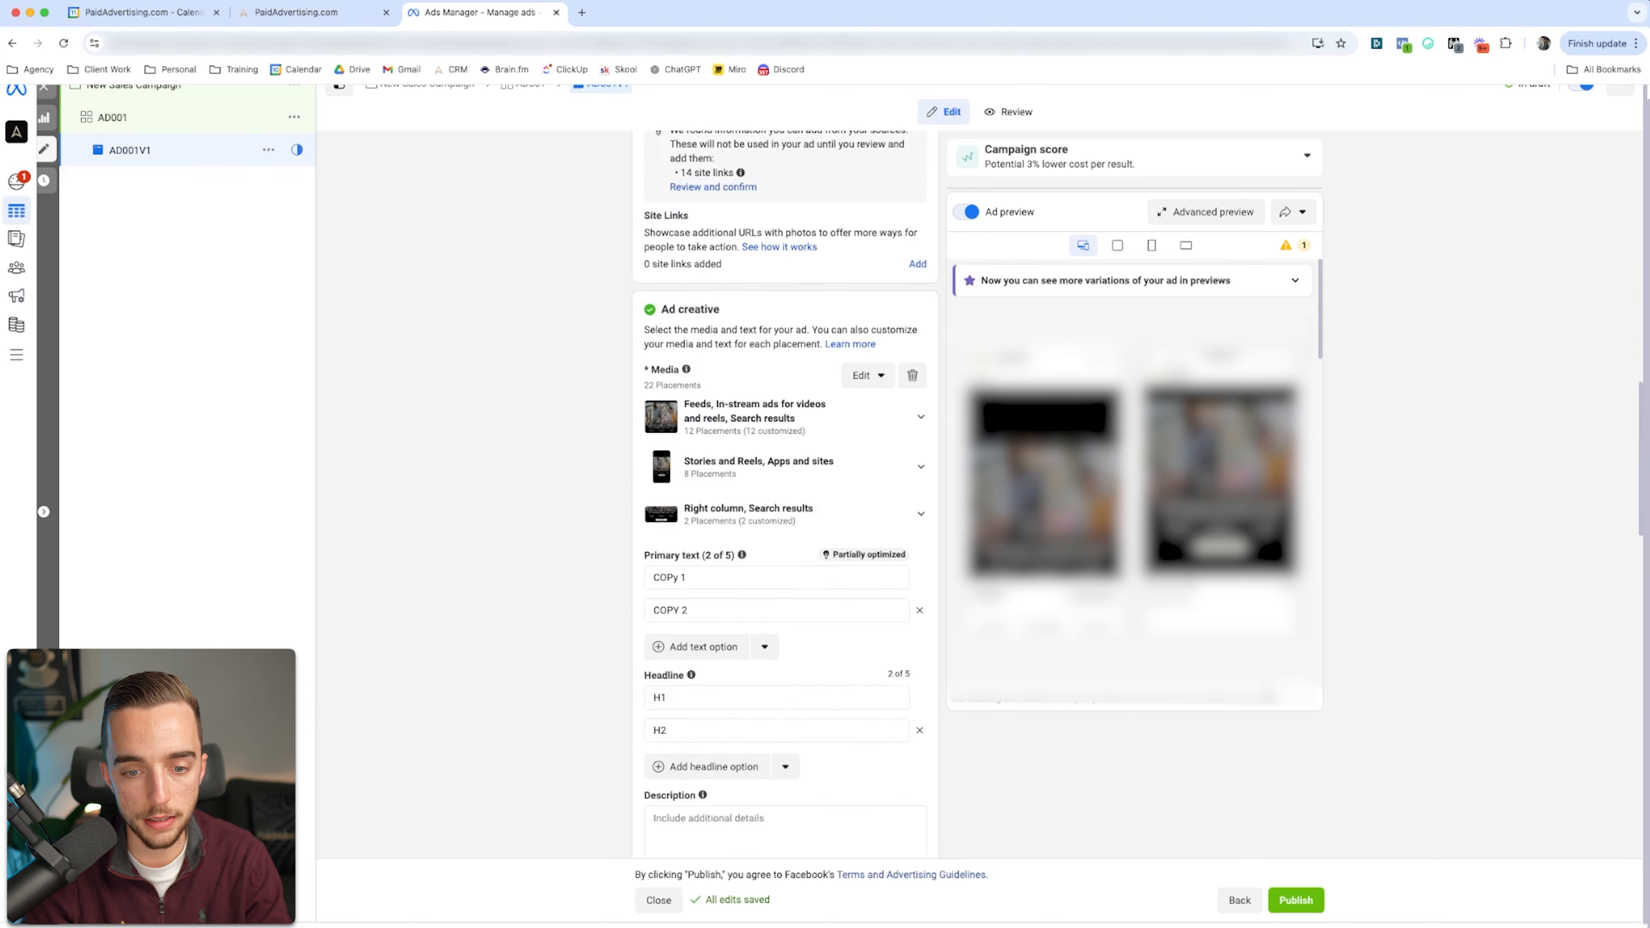
pyautogui.scroll(5, 786, 494)
pyautogui.scroll(-8, 785, 494)
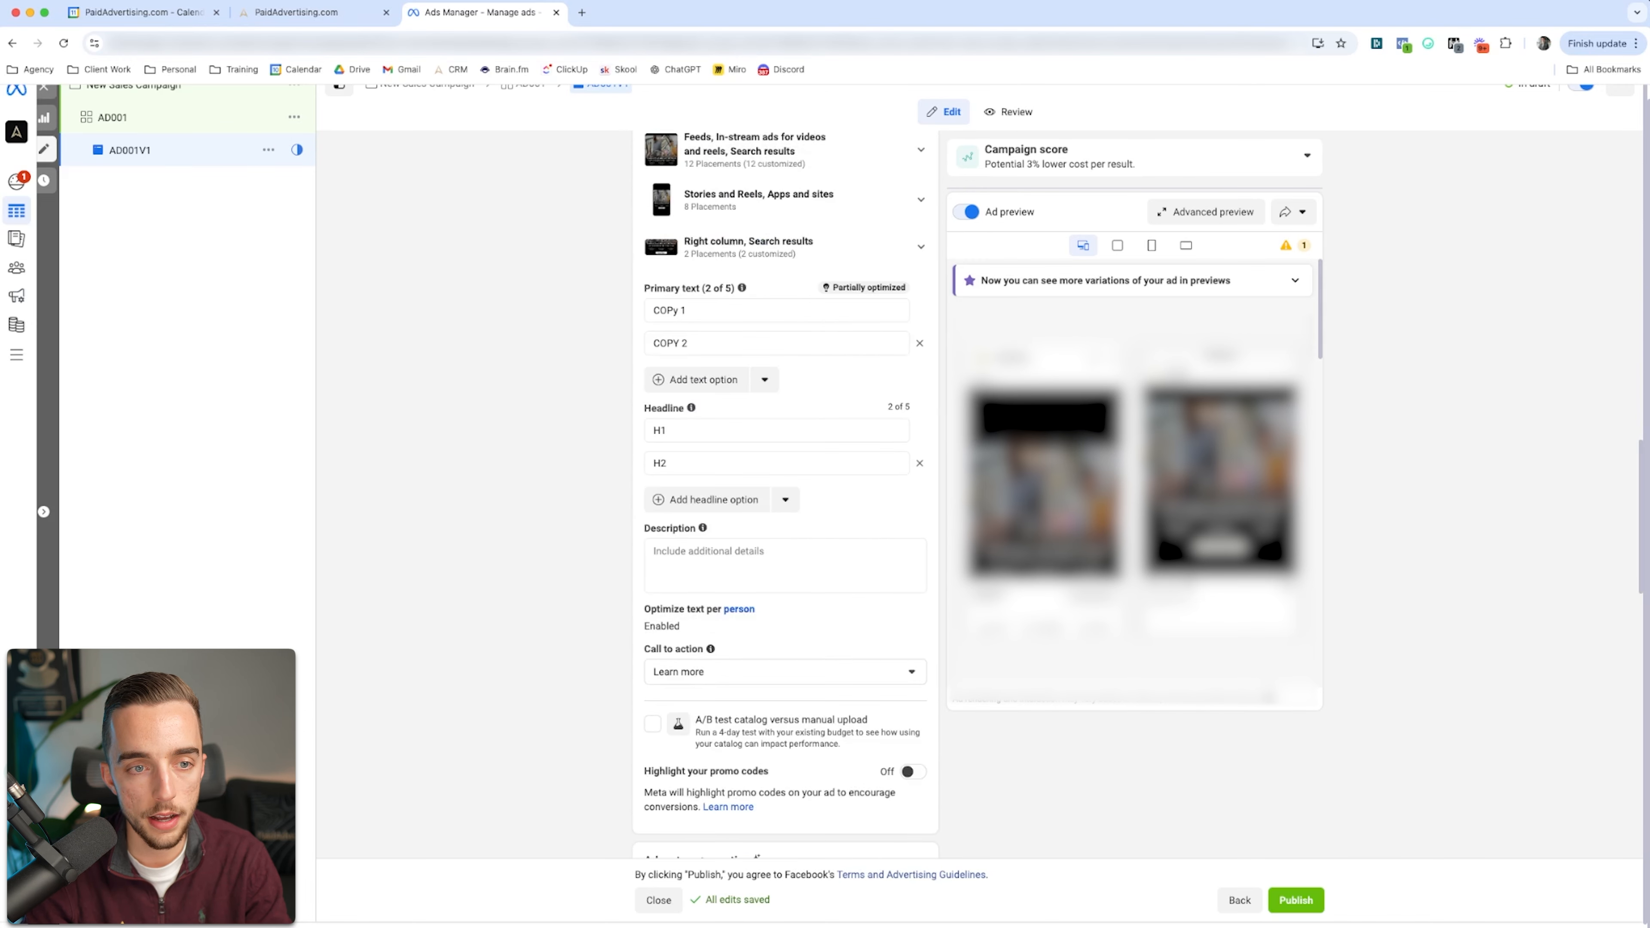
# Step: Quick duplicate the ad AD001V1 and name the copy AD001V2
pyautogui.click(268, 149)
pyautogui.click(292, 234)
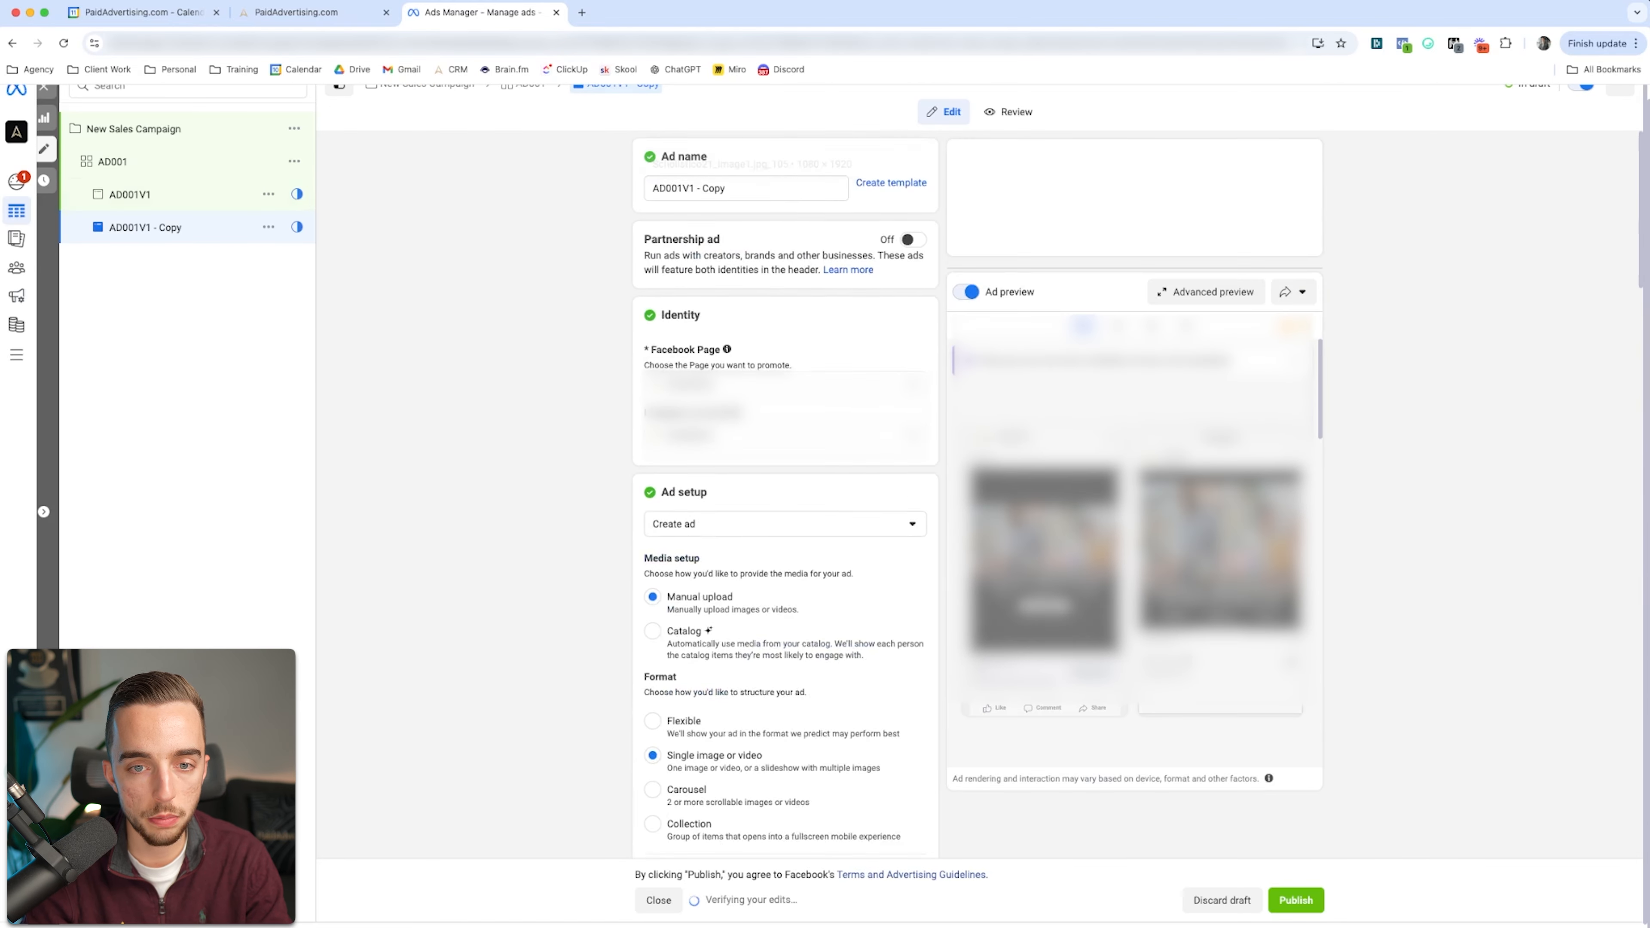
pyautogui.moveTo(729, 189); pyautogui.dragTo(695, 189)
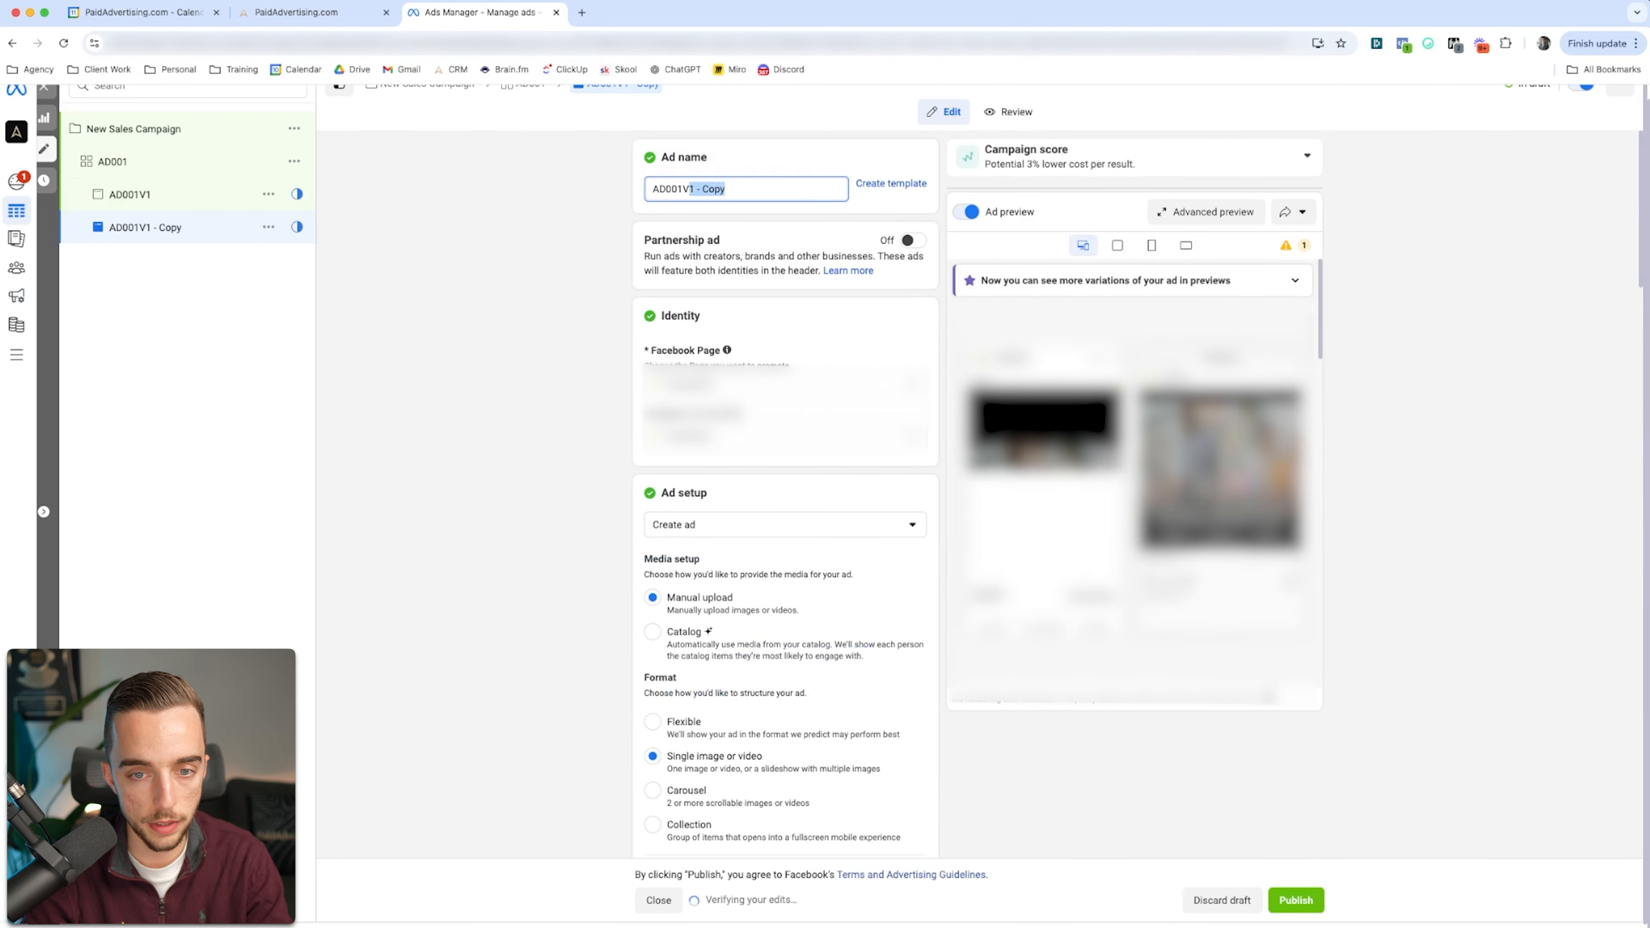
pyautogui.write('2')
# Step: Replace AD001V2's media with the sixth account image, the black-background art therapy creative, and proceed to cropping
pyautogui.scroll(-10, 784, 520)
pyautogui.scroll(-5, 784, 519)
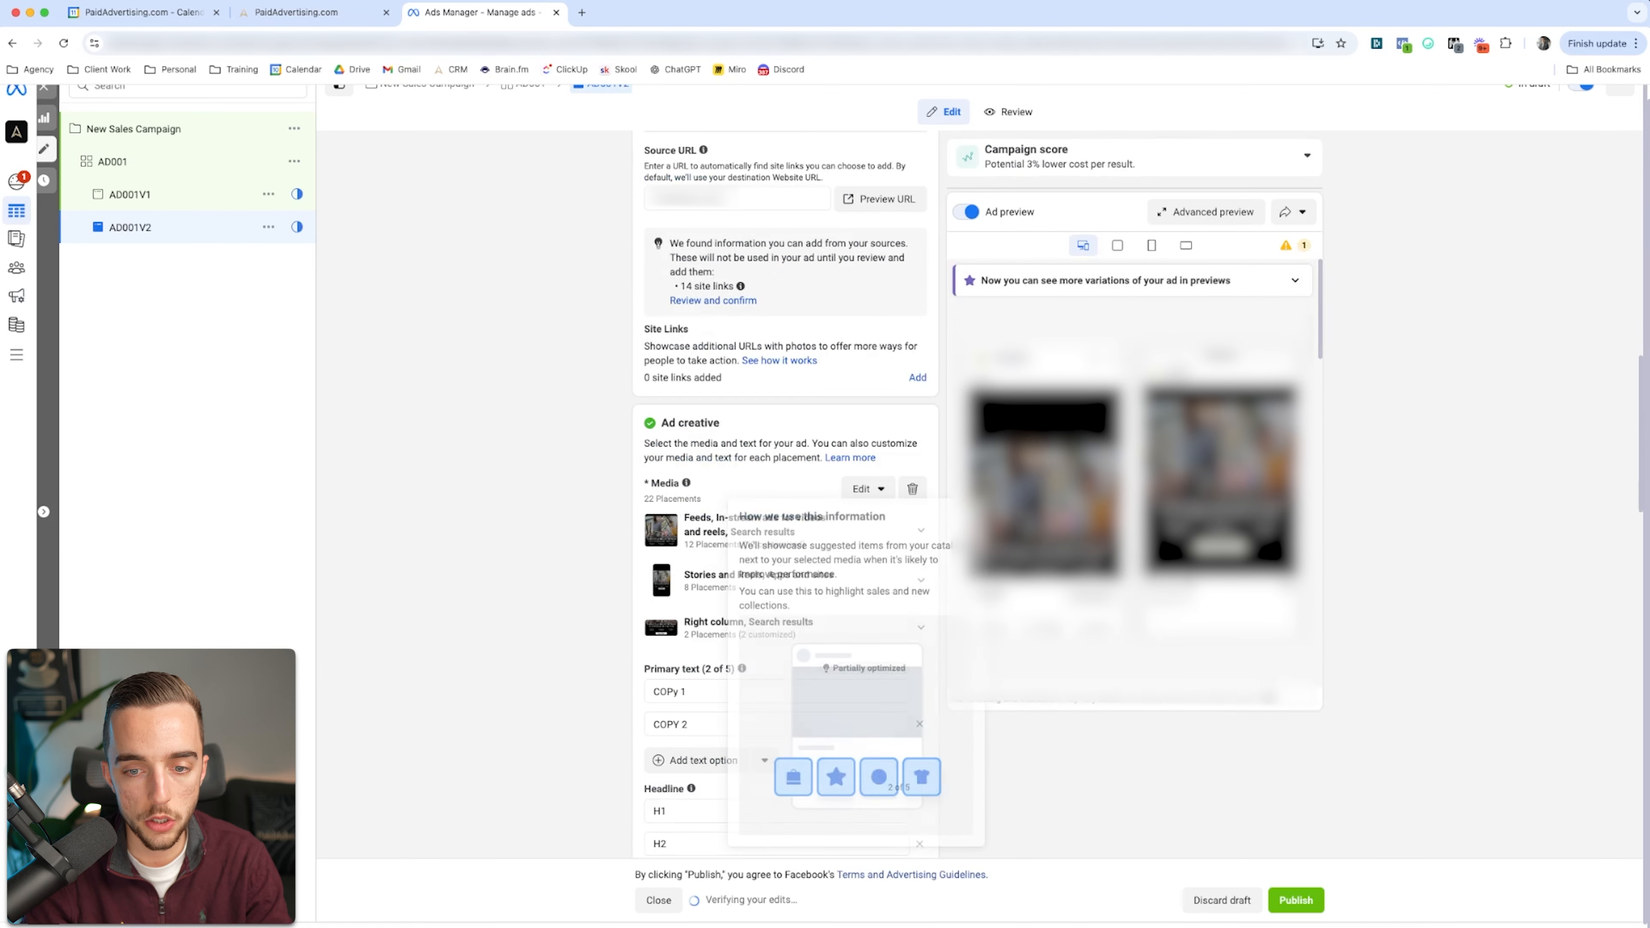
pyautogui.click(868, 489)
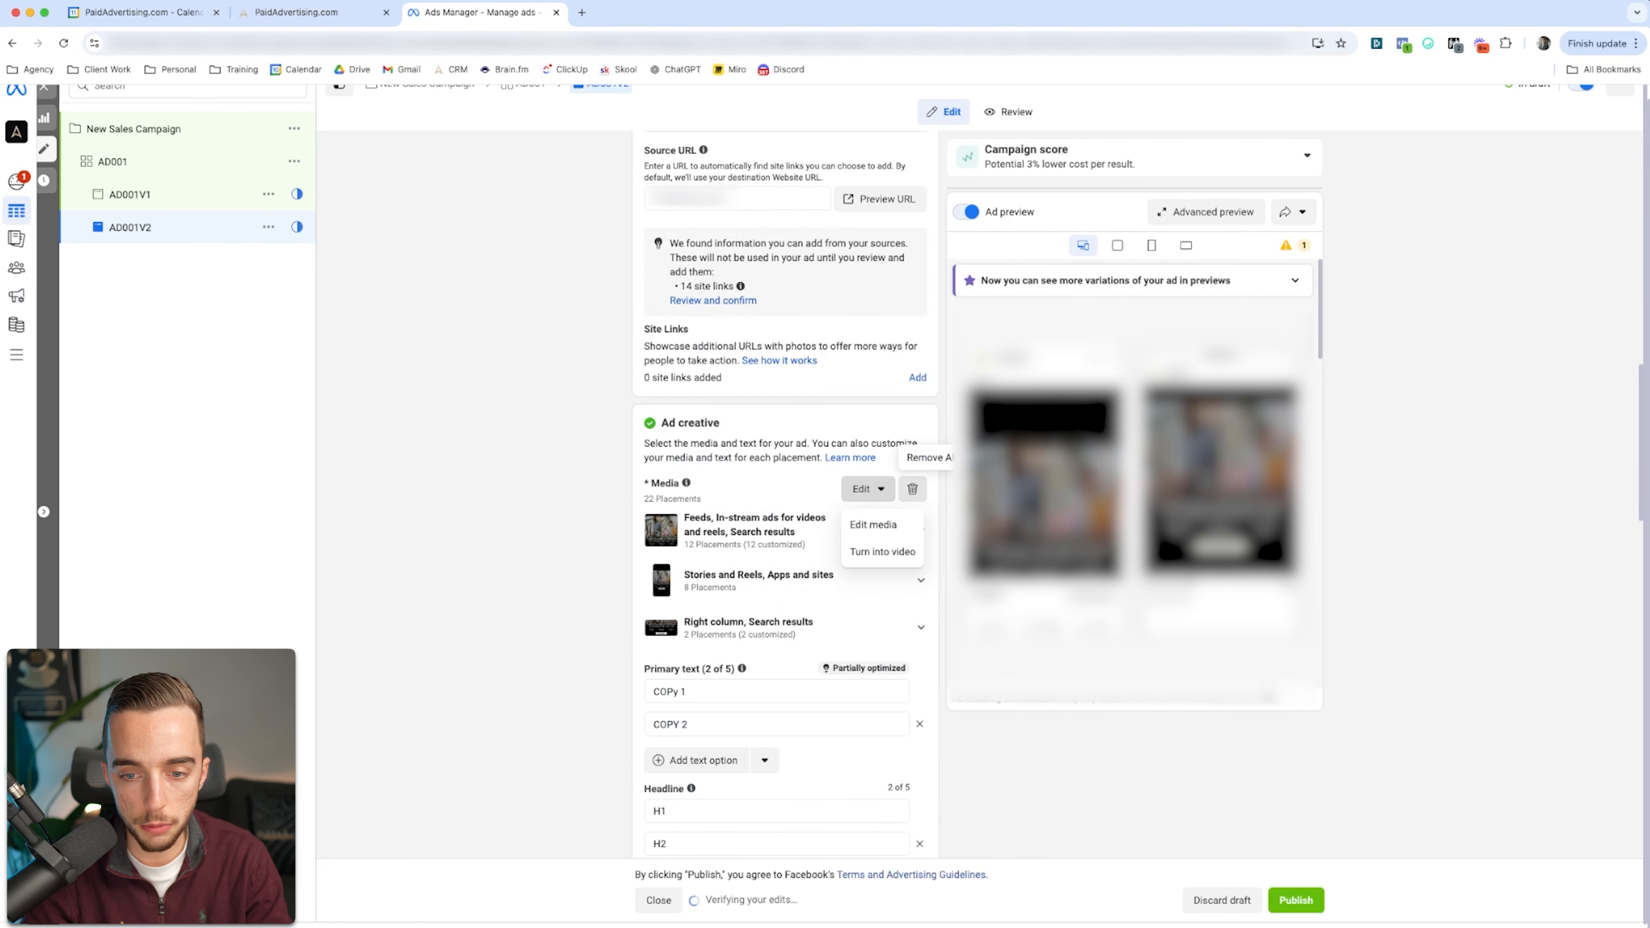
pyautogui.click(912, 489)
pyautogui.click(692, 506)
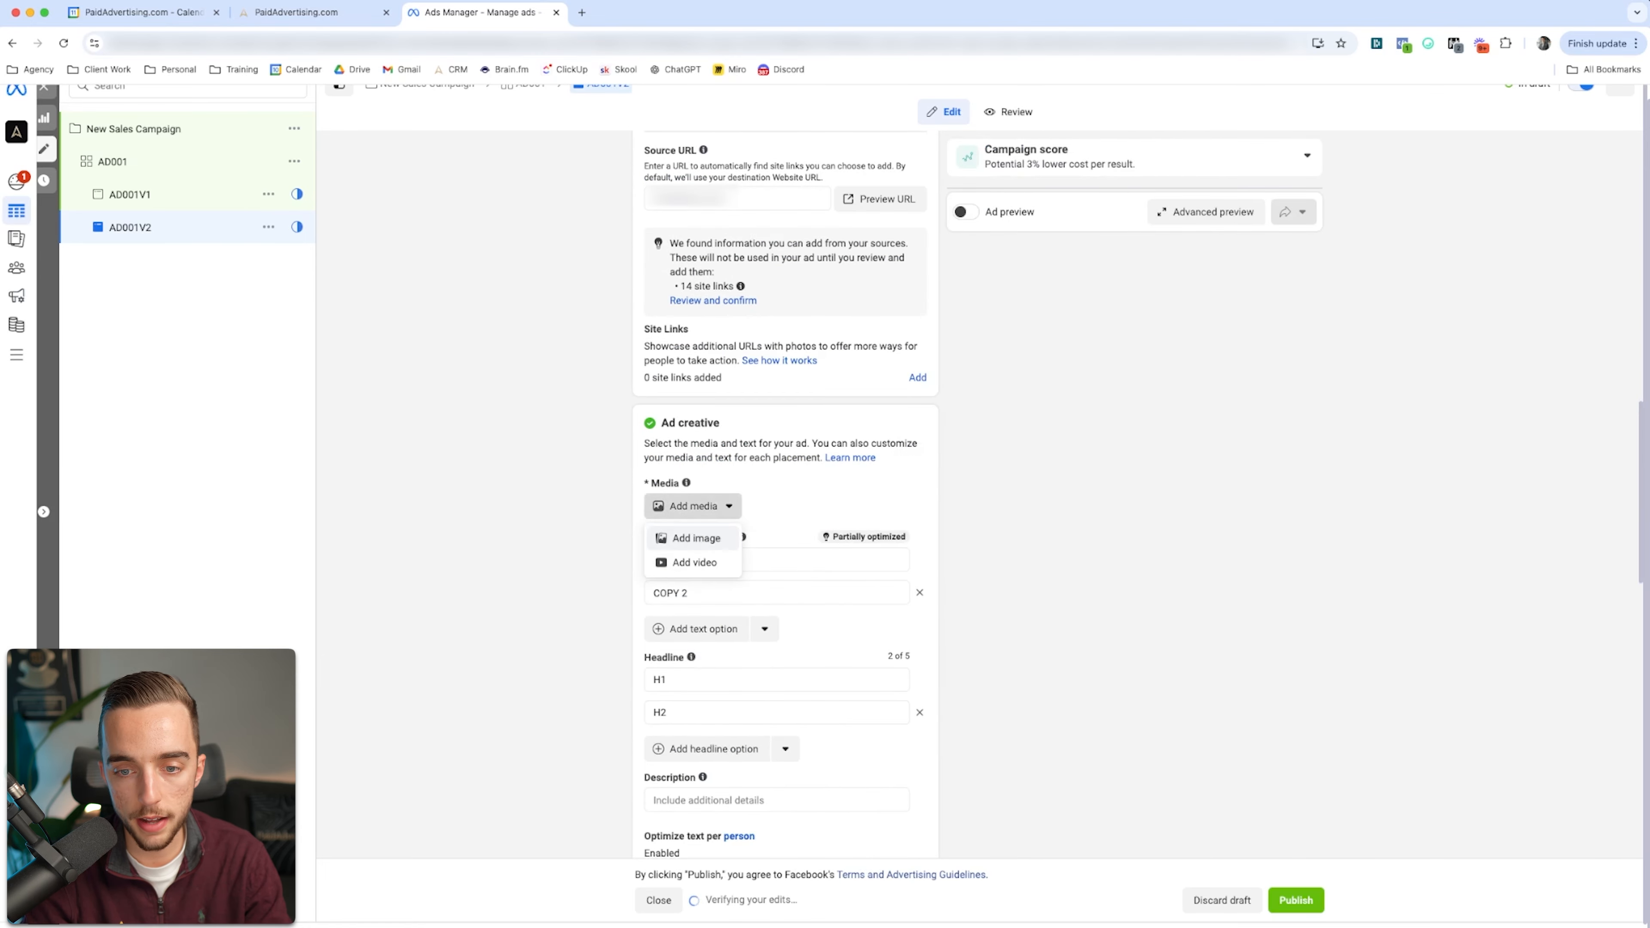
pyautogui.click(697, 538)
pyautogui.click(1011, 392)
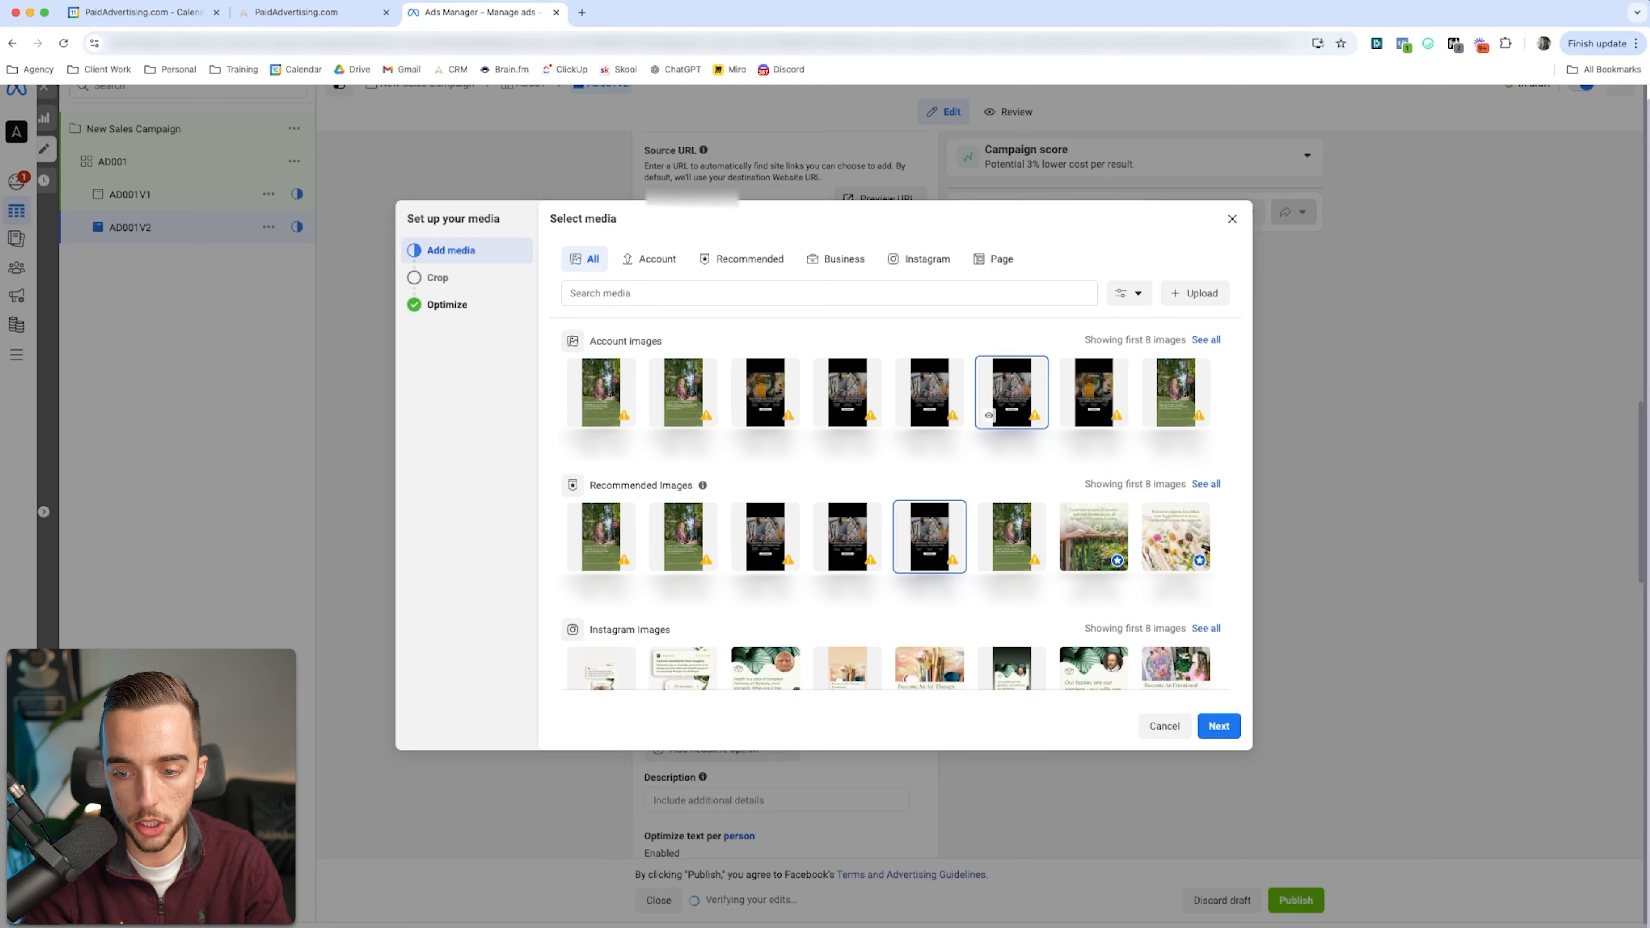
pyautogui.click(1218, 725)
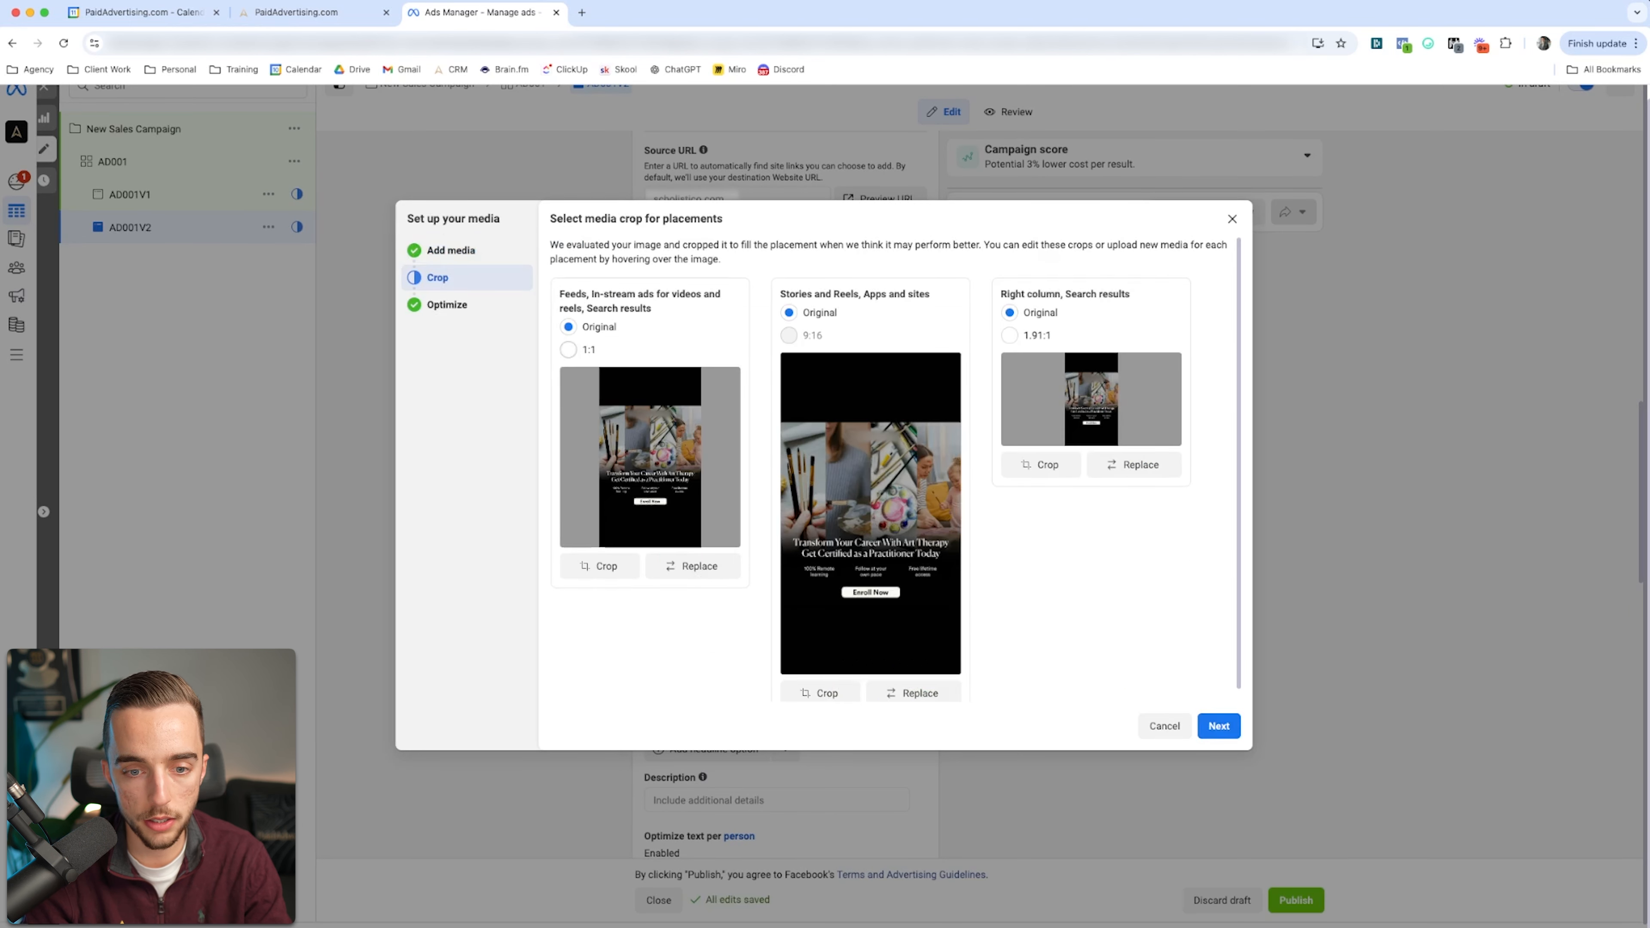
# Step: Set the crop for the feeds, in-stream and search results placements to 1:1
pyautogui.click(568, 350)
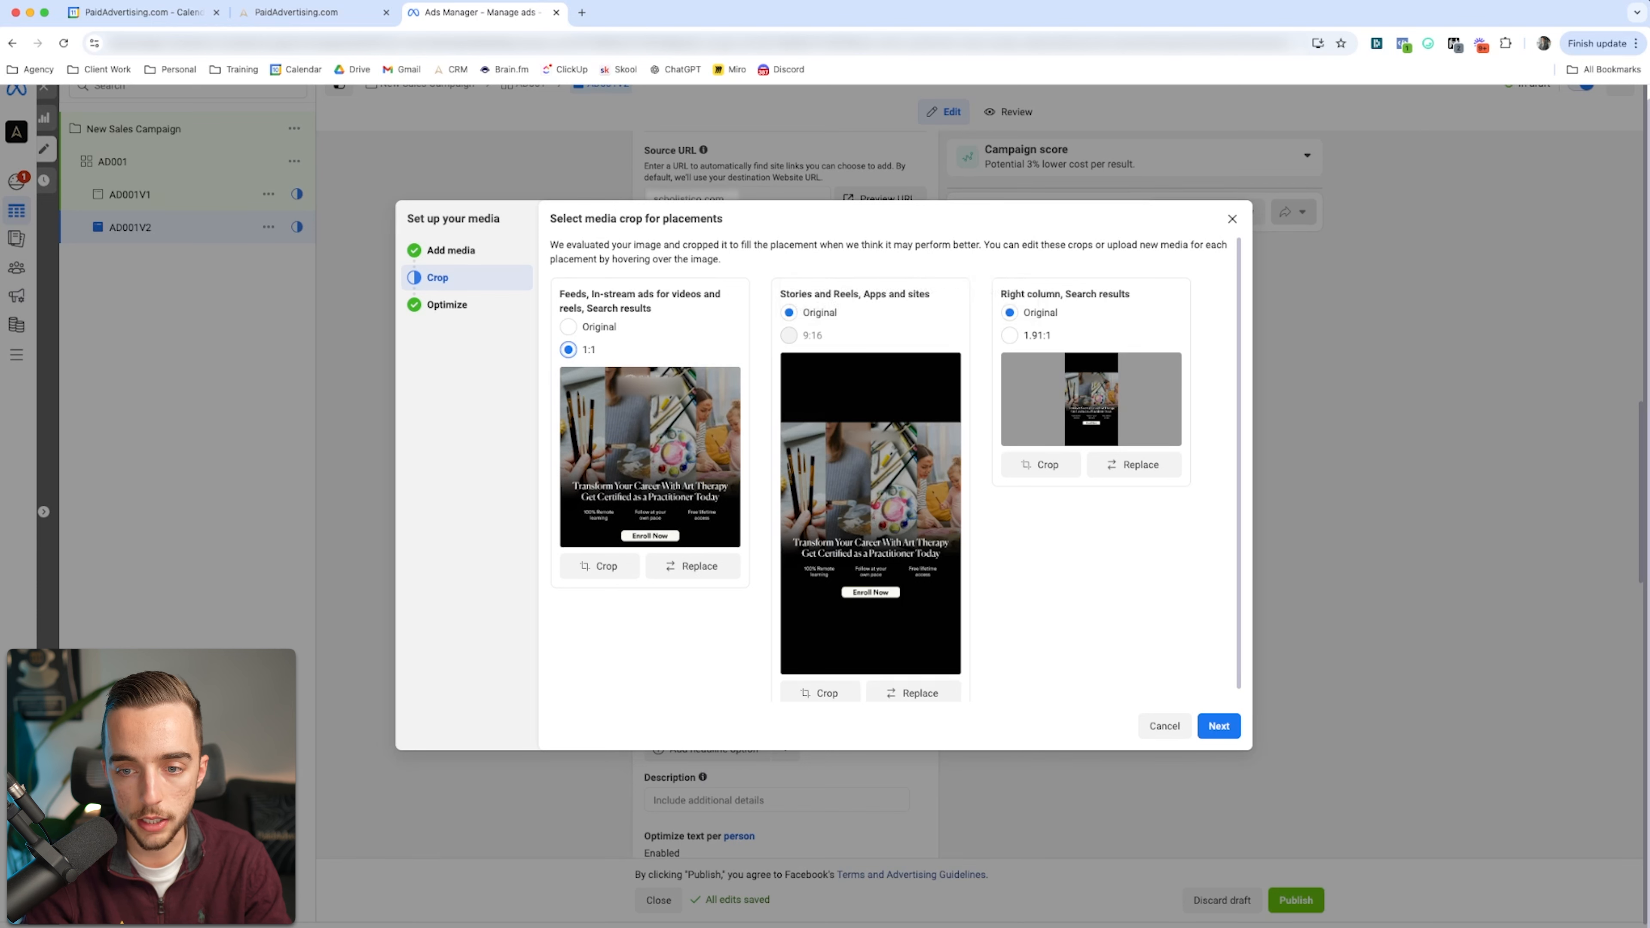
pyautogui.click(1134, 465)
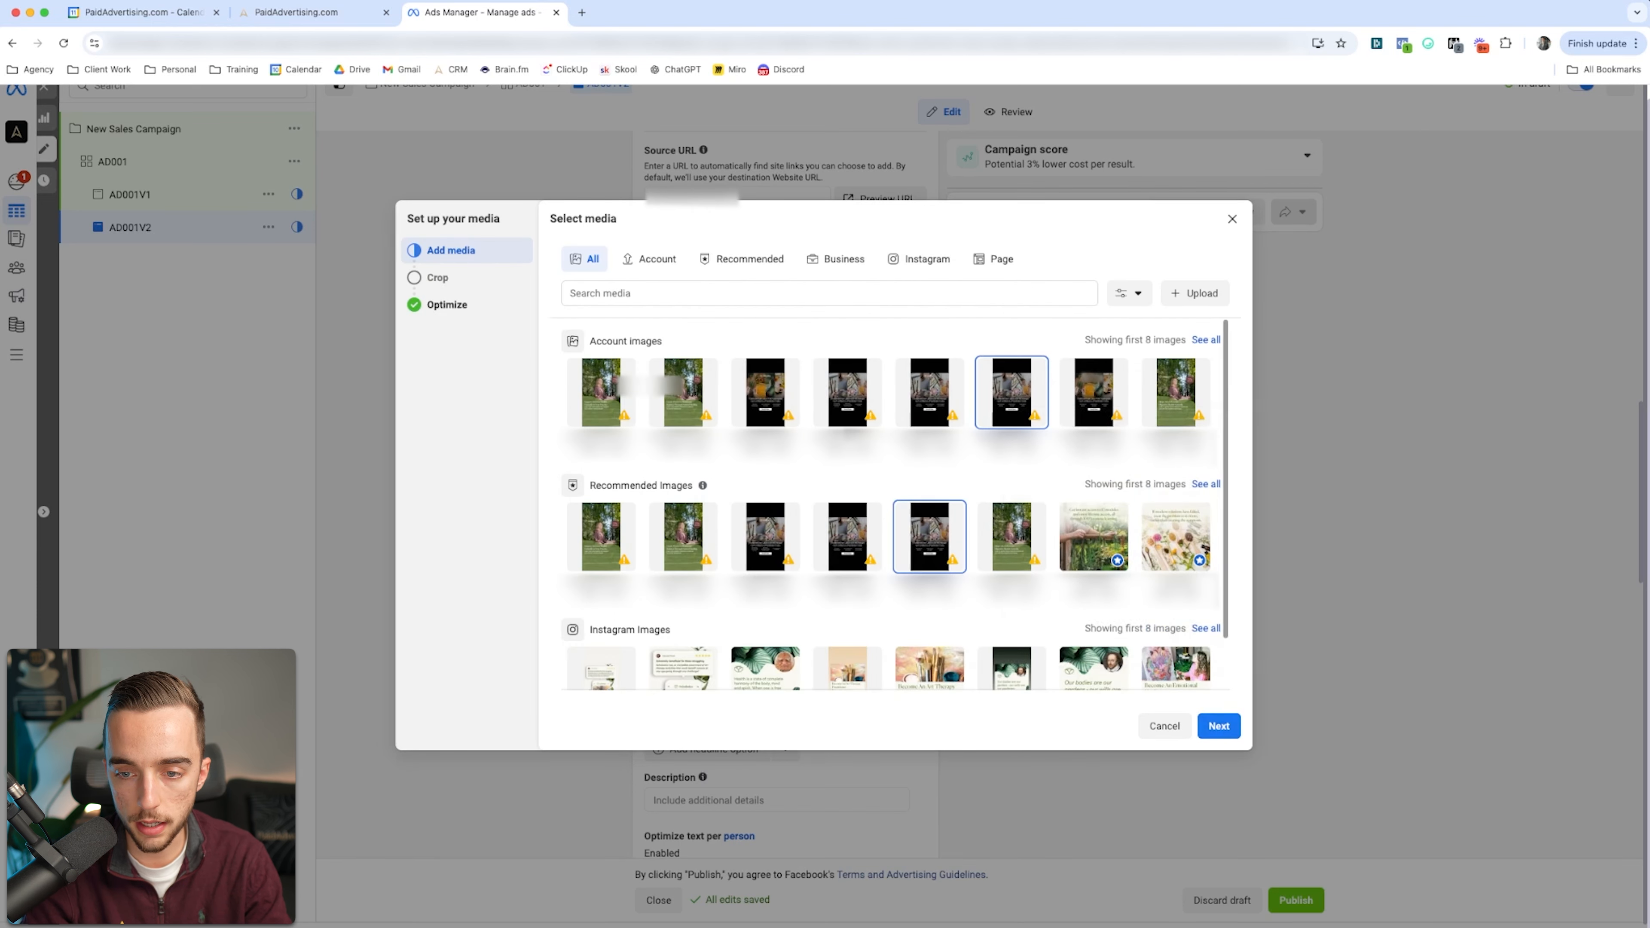
pyautogui.click(1218, 726)
pyautogui.click(568, 350)
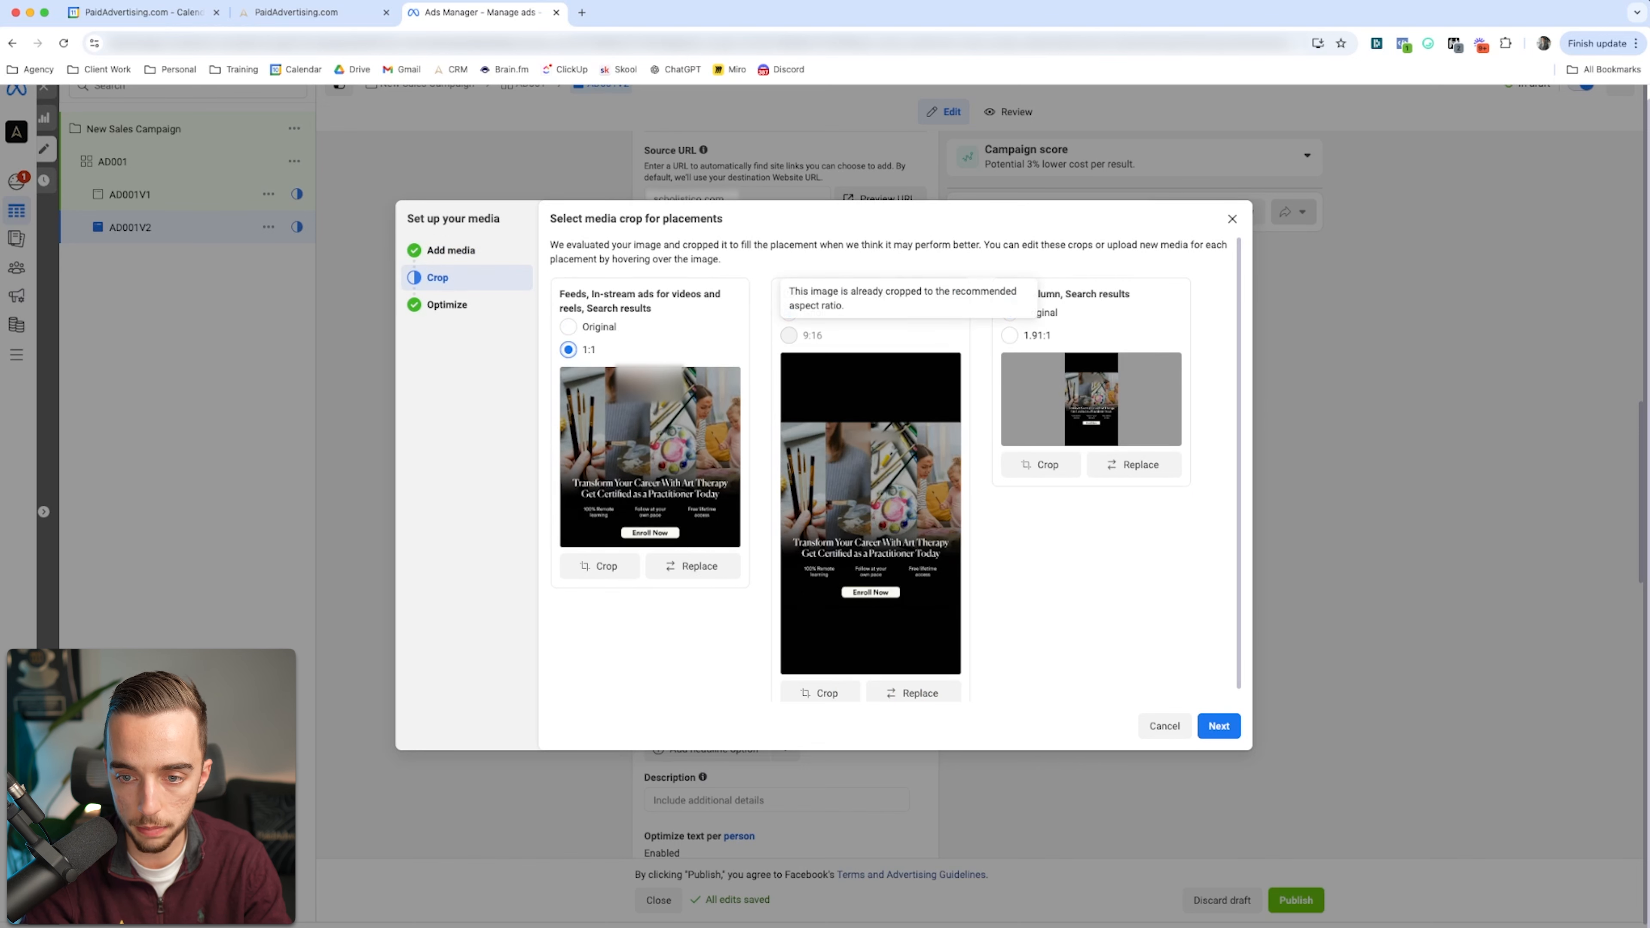
# Step: Crop the right column and search results image to 1.91:1 around the headline text and Enroll Now button
pyautogui.click(1041, 465)
pyautogui.moveTo(823, 422); pyautogui.dragTo(824, 471)
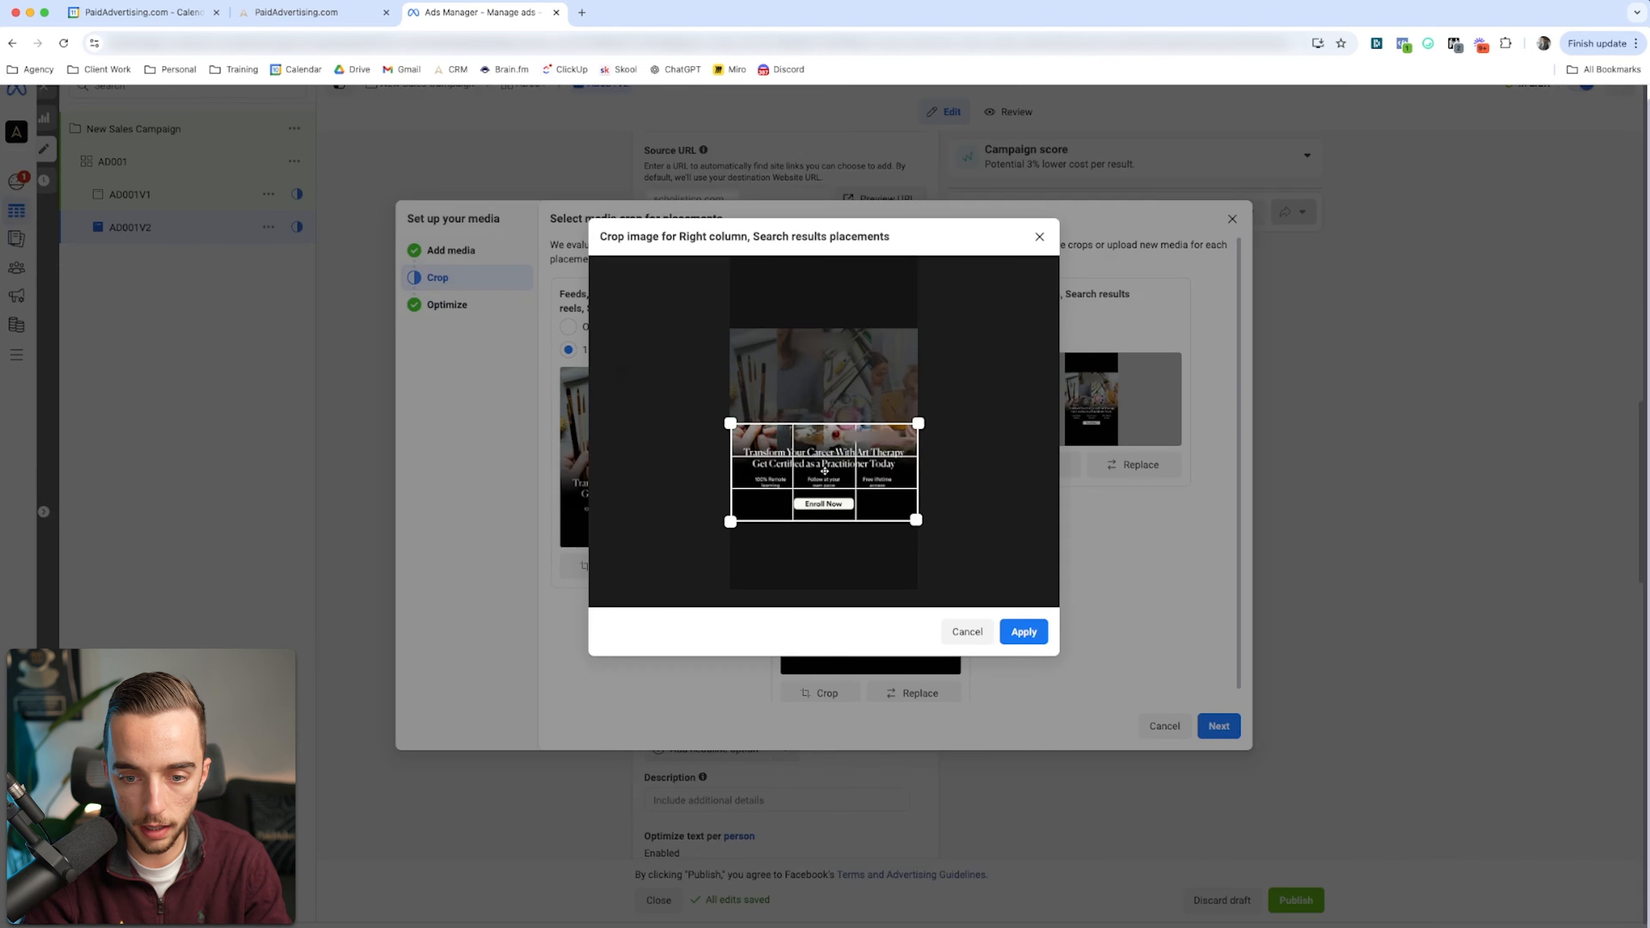
pyautogui.click(1023, 632)
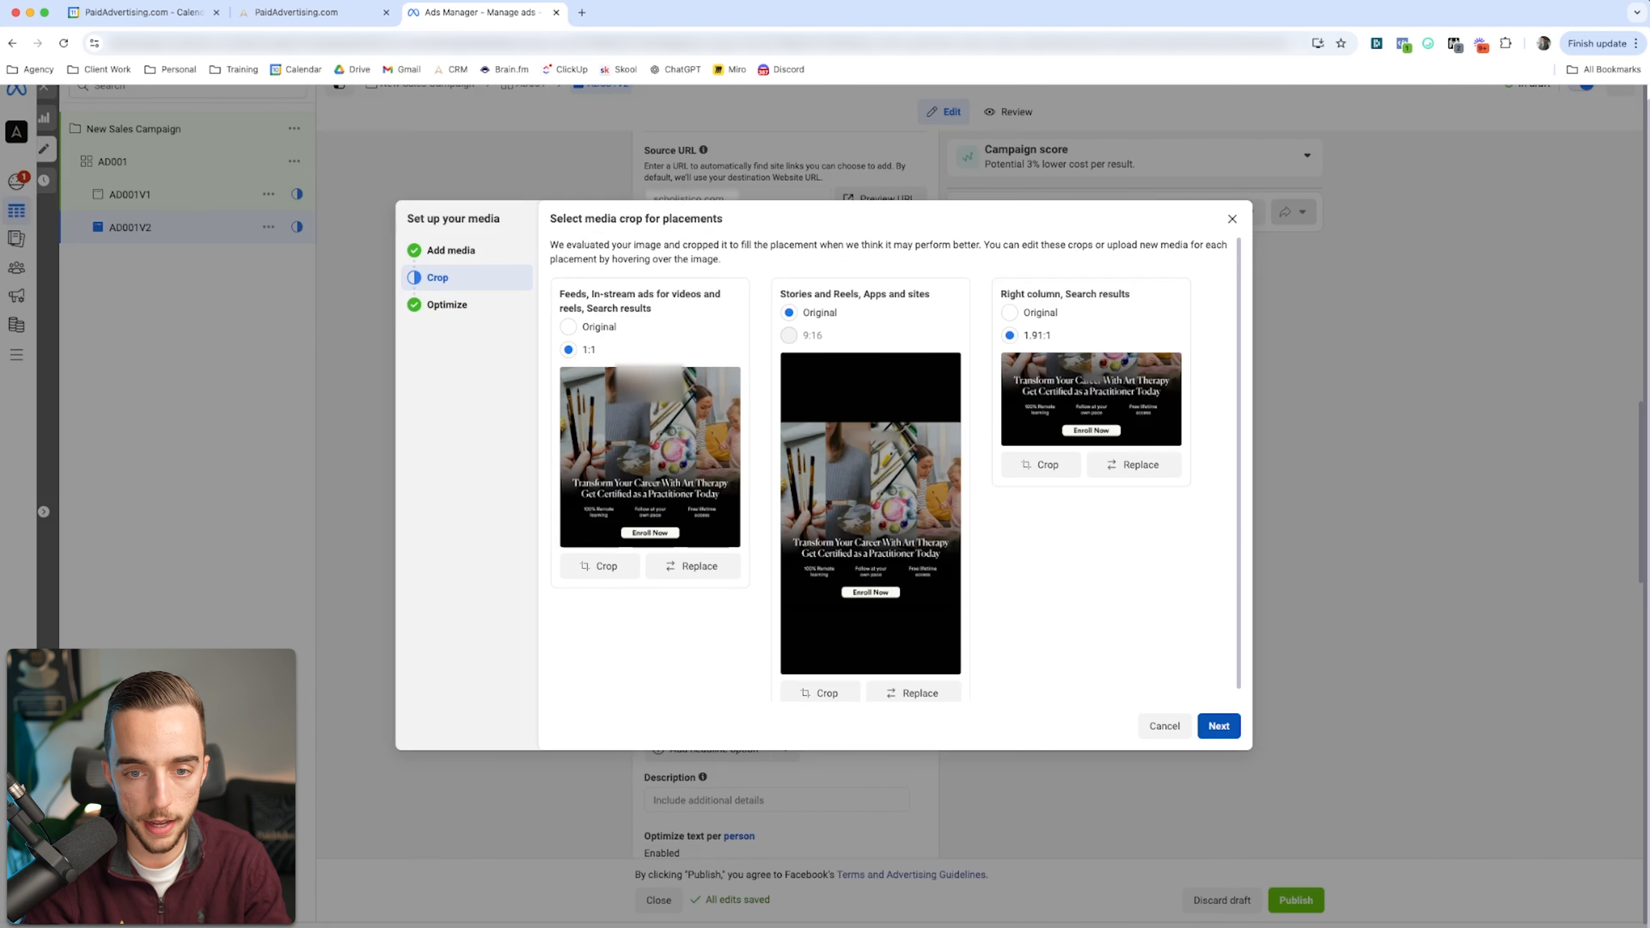
# Step: Turn off all Advantage+ creative optimizations for AD001V2's image and finish its media setup
pyautogui.click(1218, 726)
pyautogui.scroll(-1, 894, 471)
pyautogui.scroll(1, 893, 471)
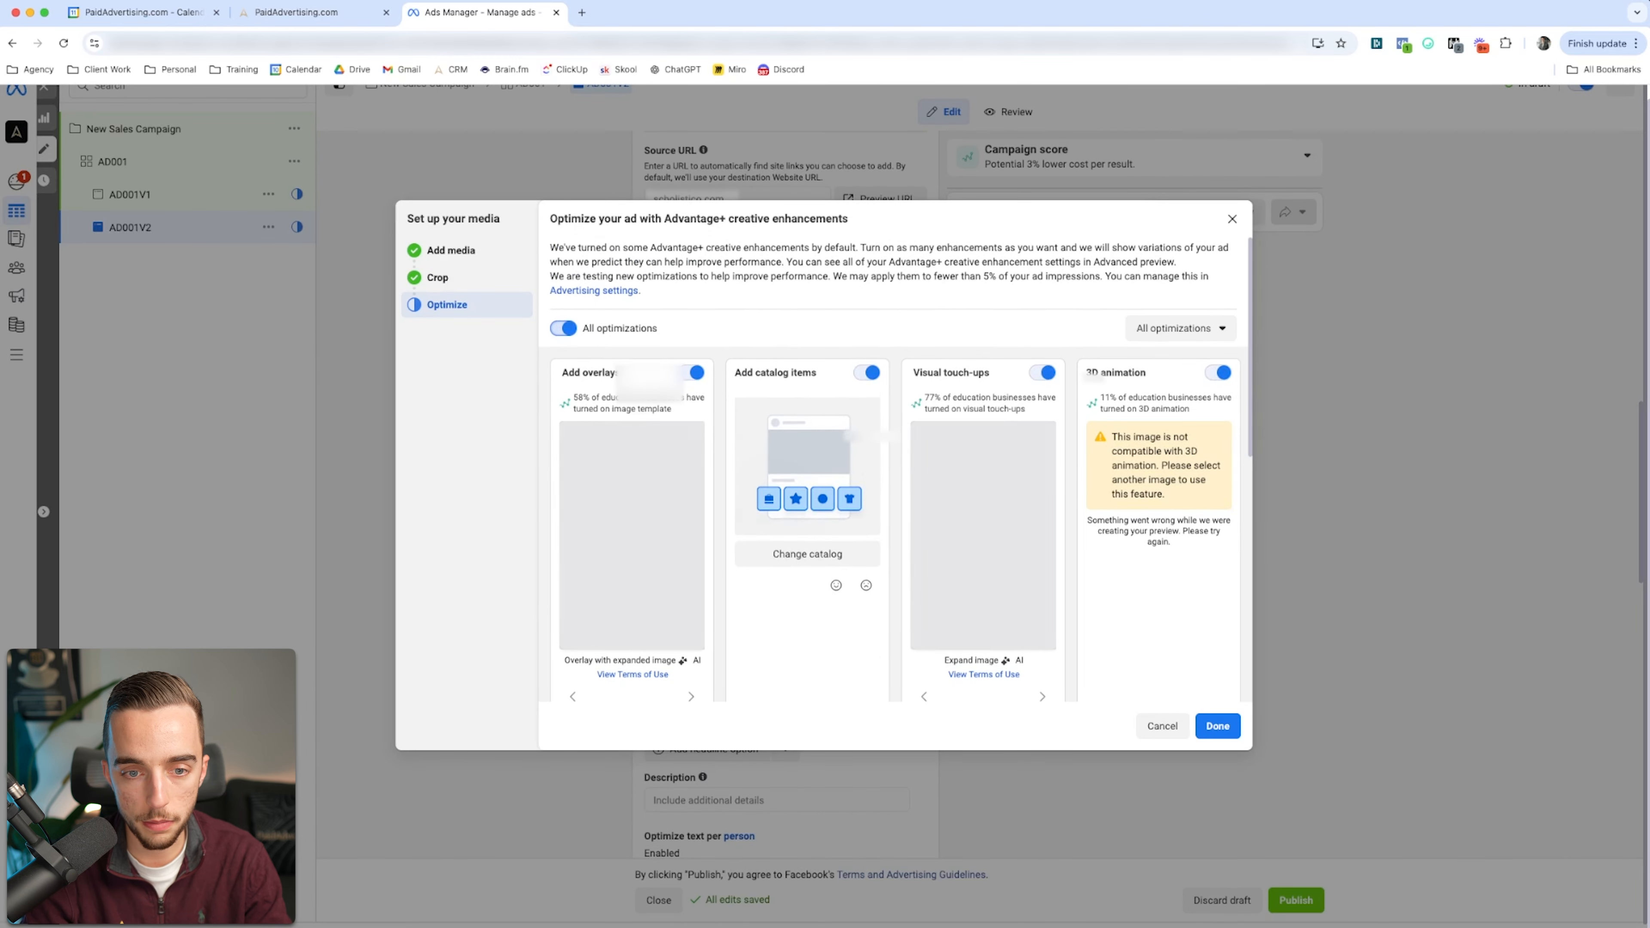
pyautogui.click(564, 327)
pyautogui.scroll(-5, 894, 471)
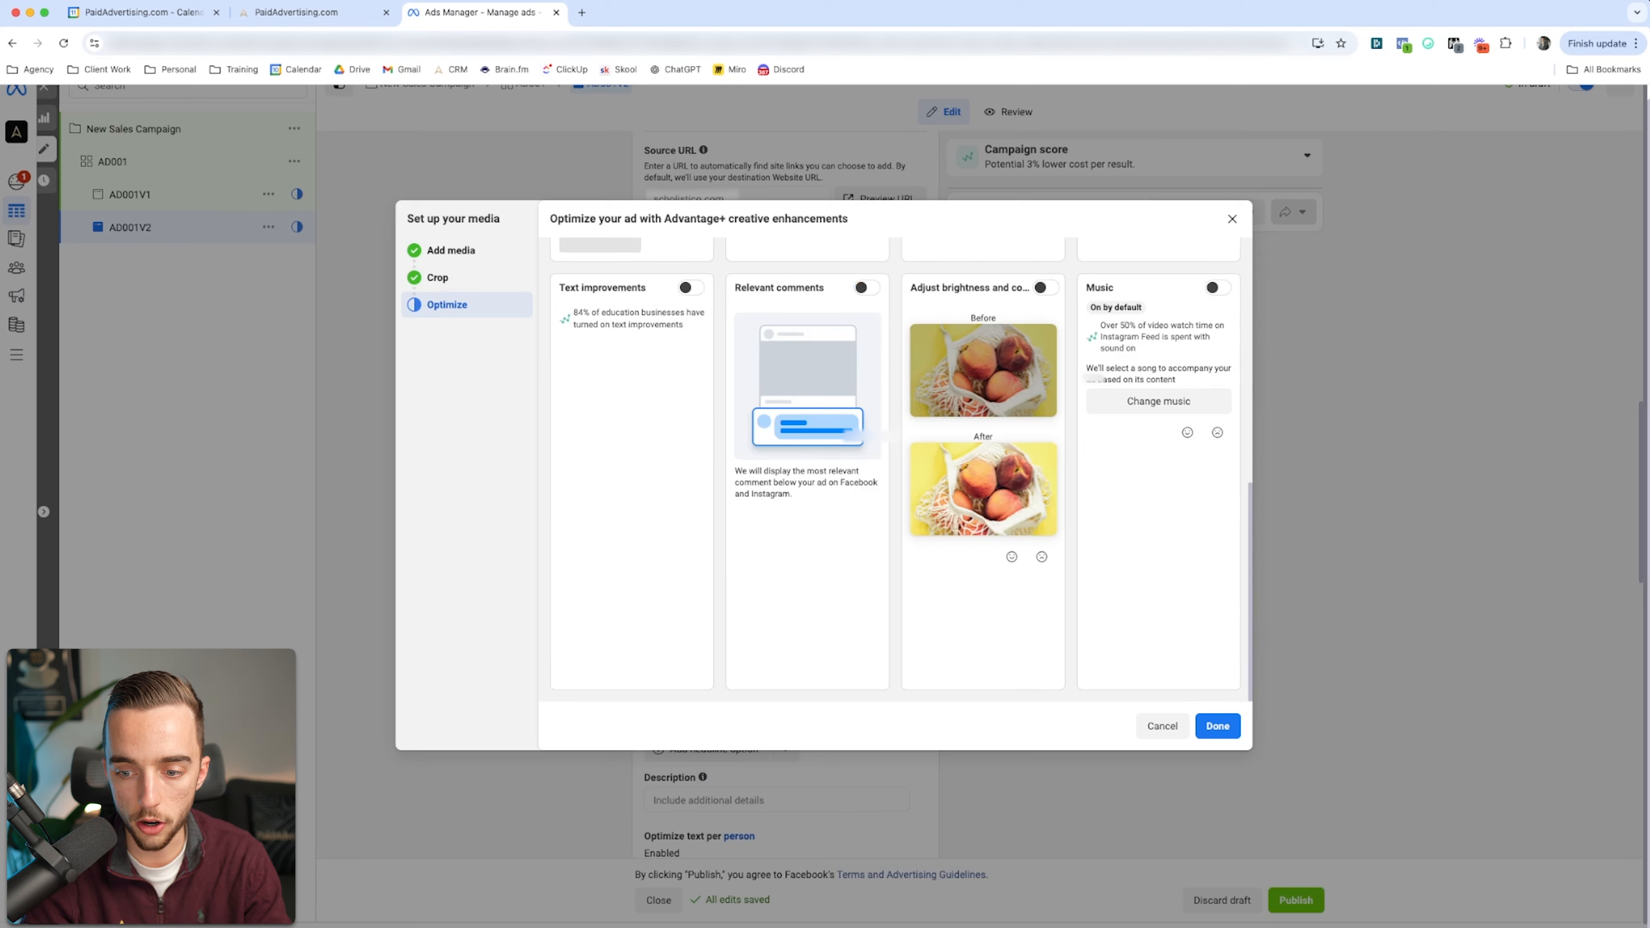
pyautogui.click(1217, 726)
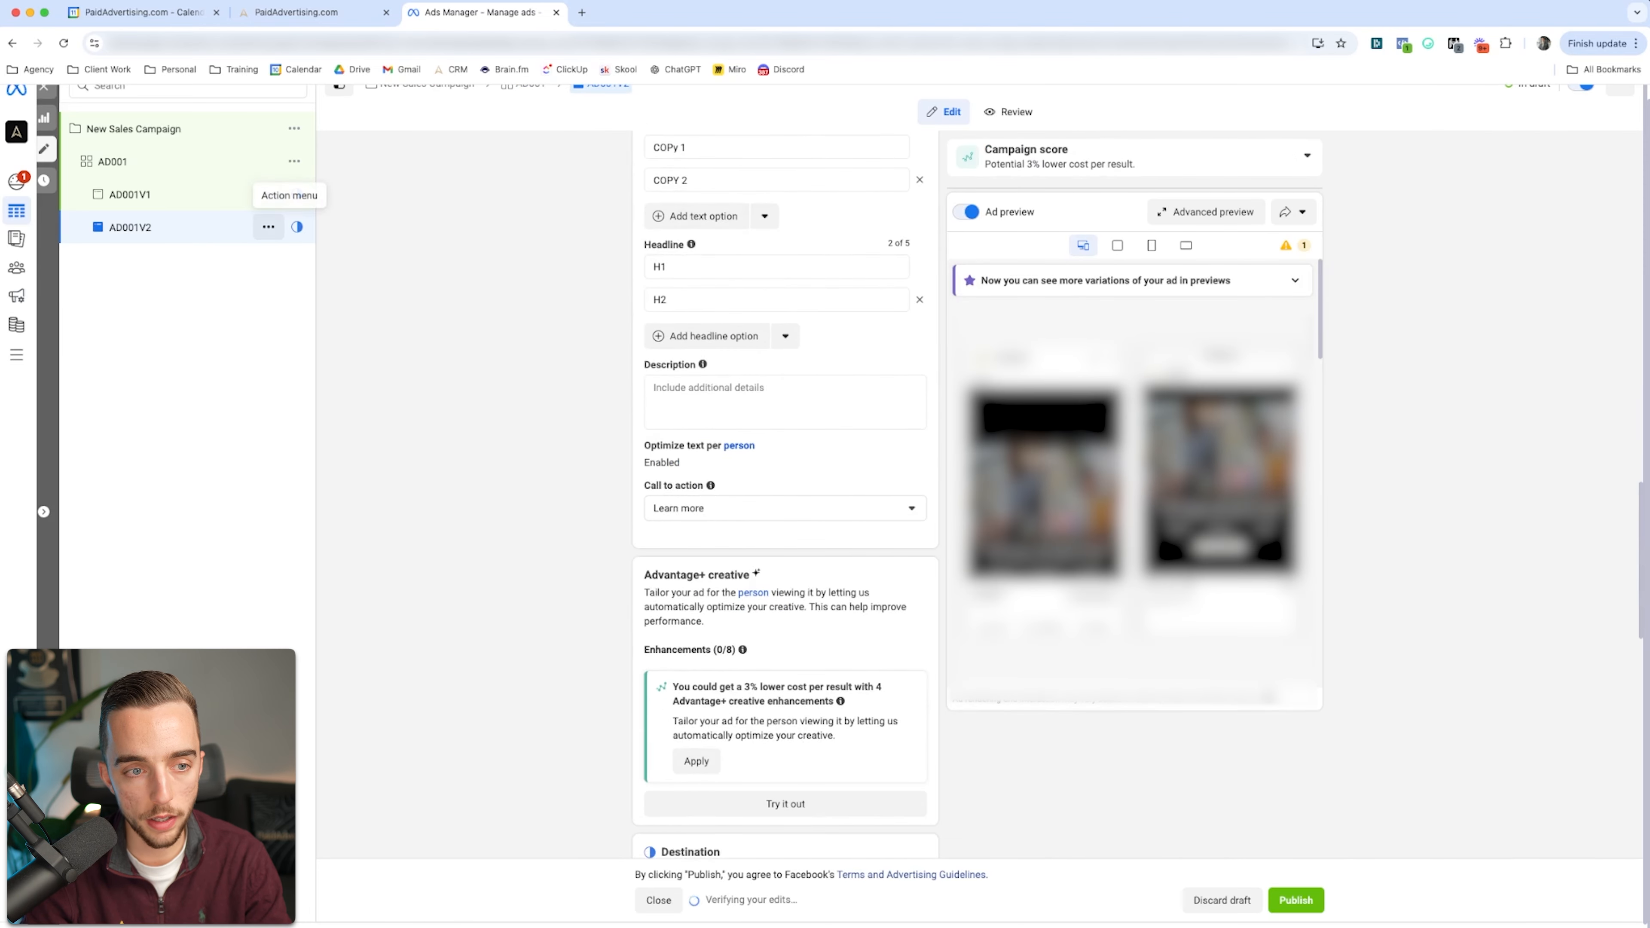
pyautogui.scroll(-8, 786, 494)
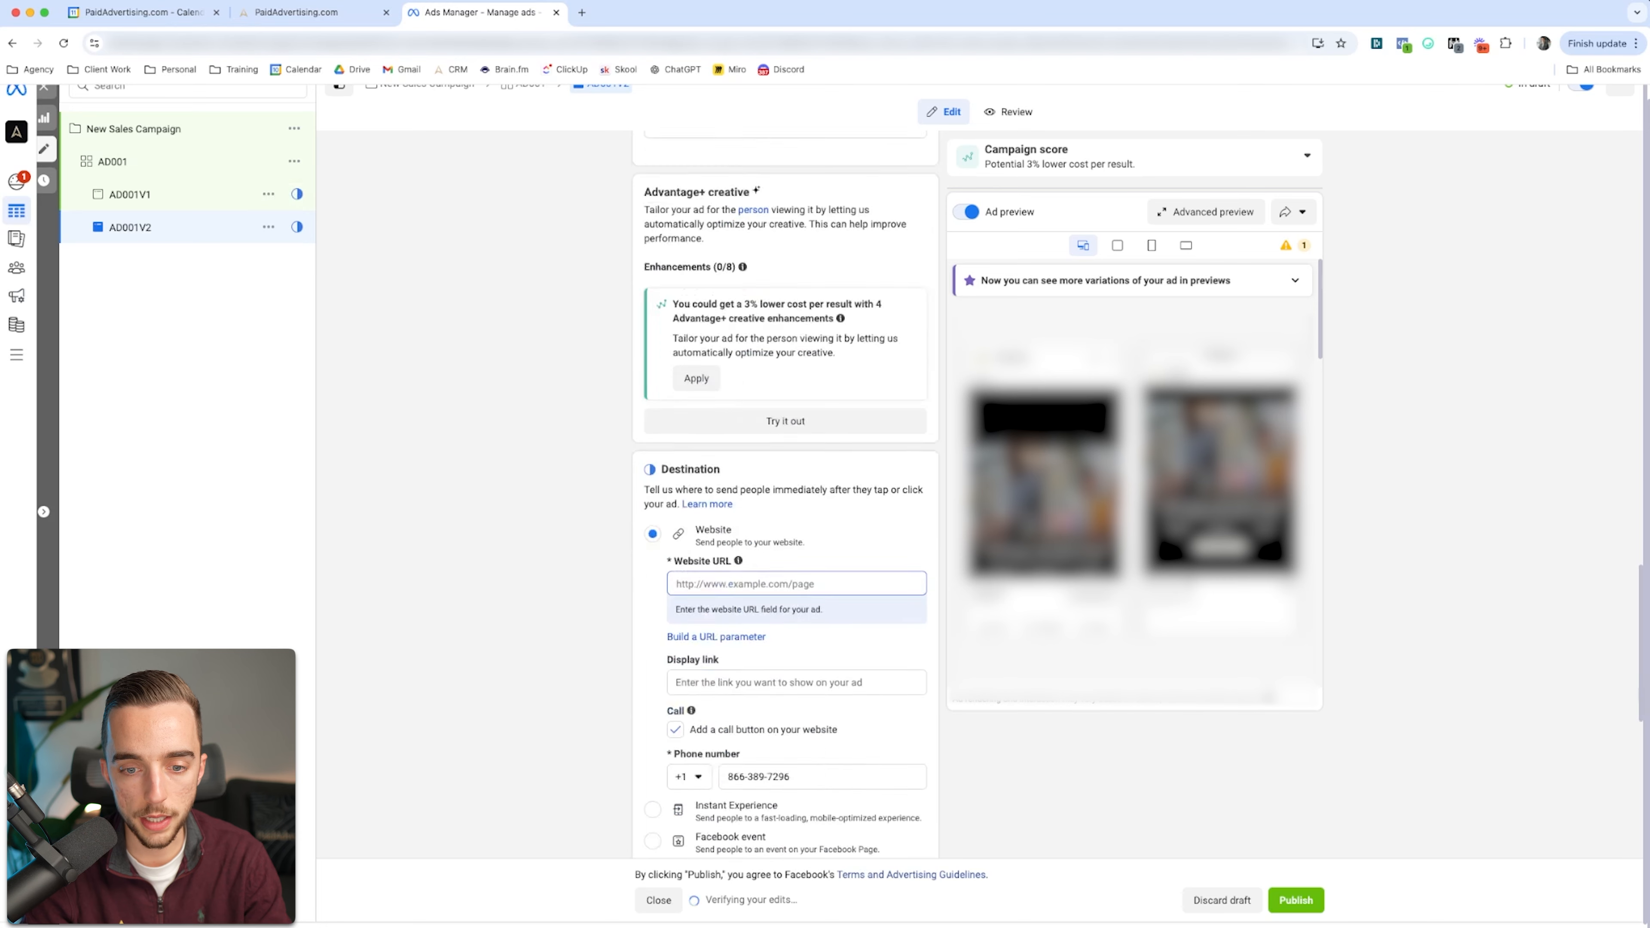
pyautogui.scroll(12, 785, 494)
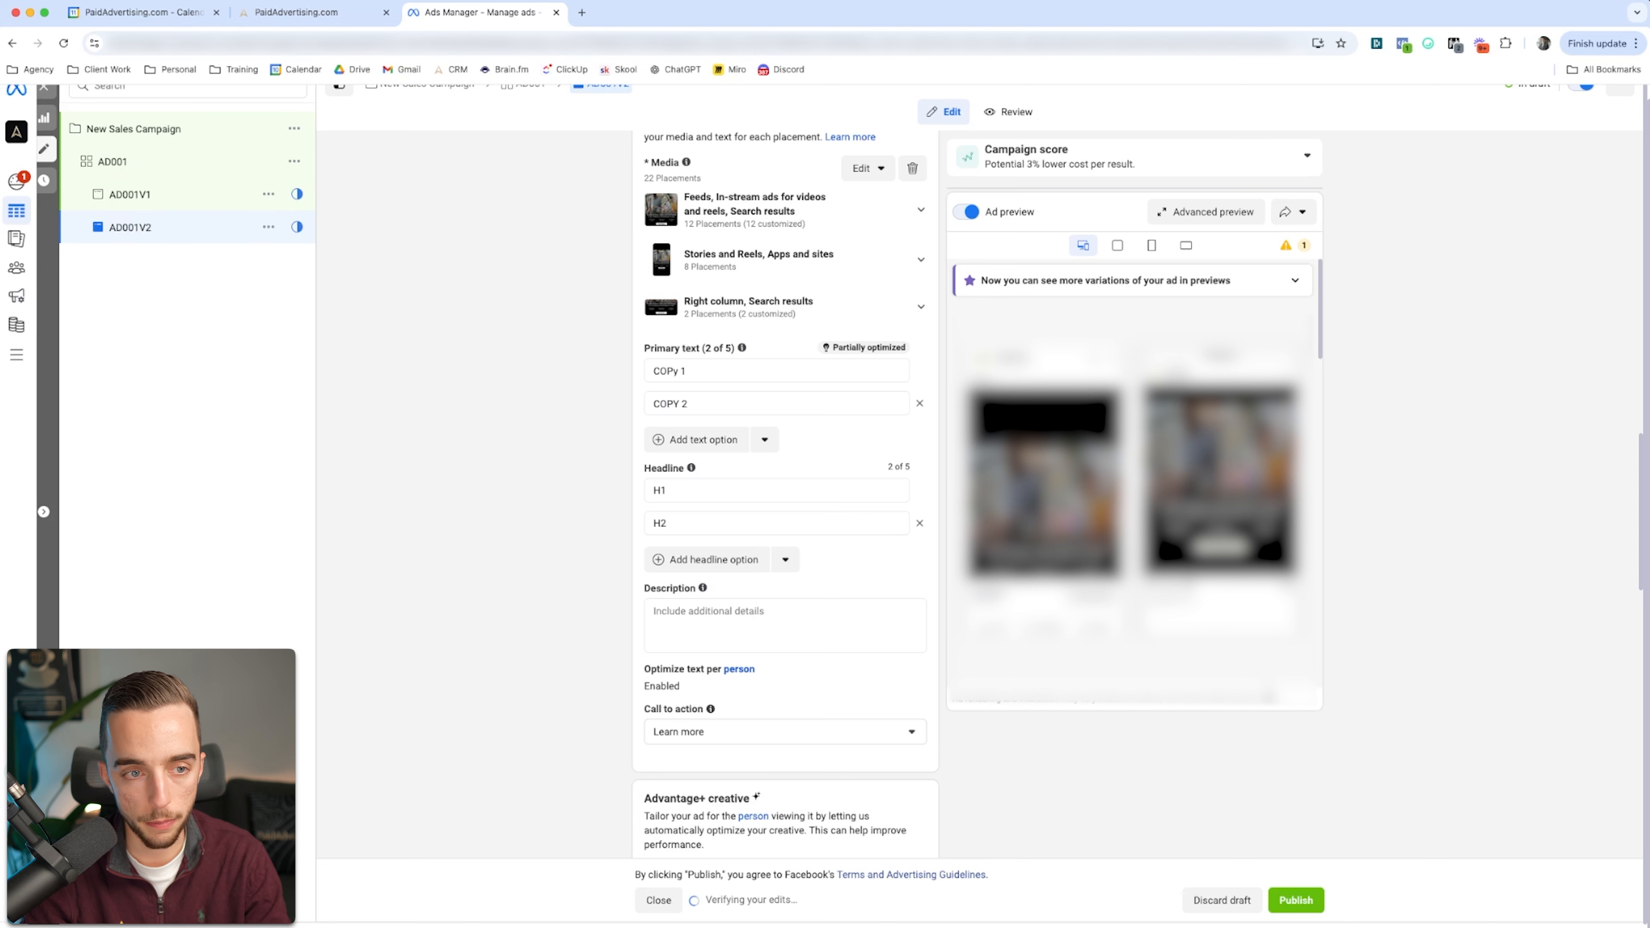
# Step: Quick duplicate the ad set AD001 with its ads and name the copy AD002
pyautogui.click(113, 162)
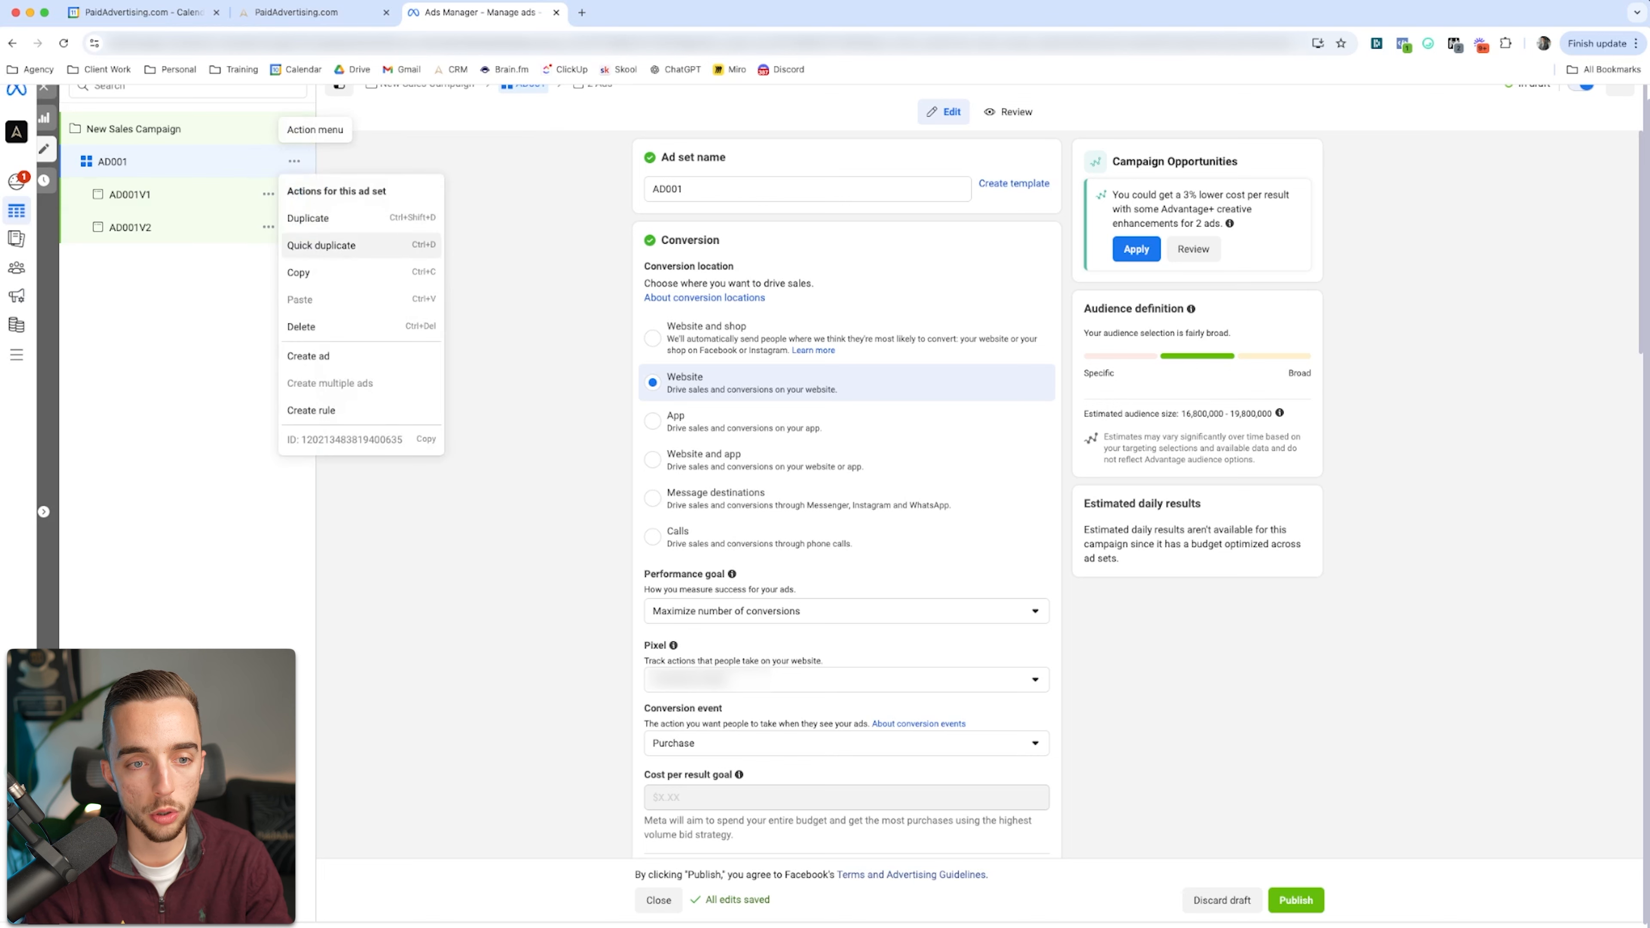
pyautogui.click(337, 245)
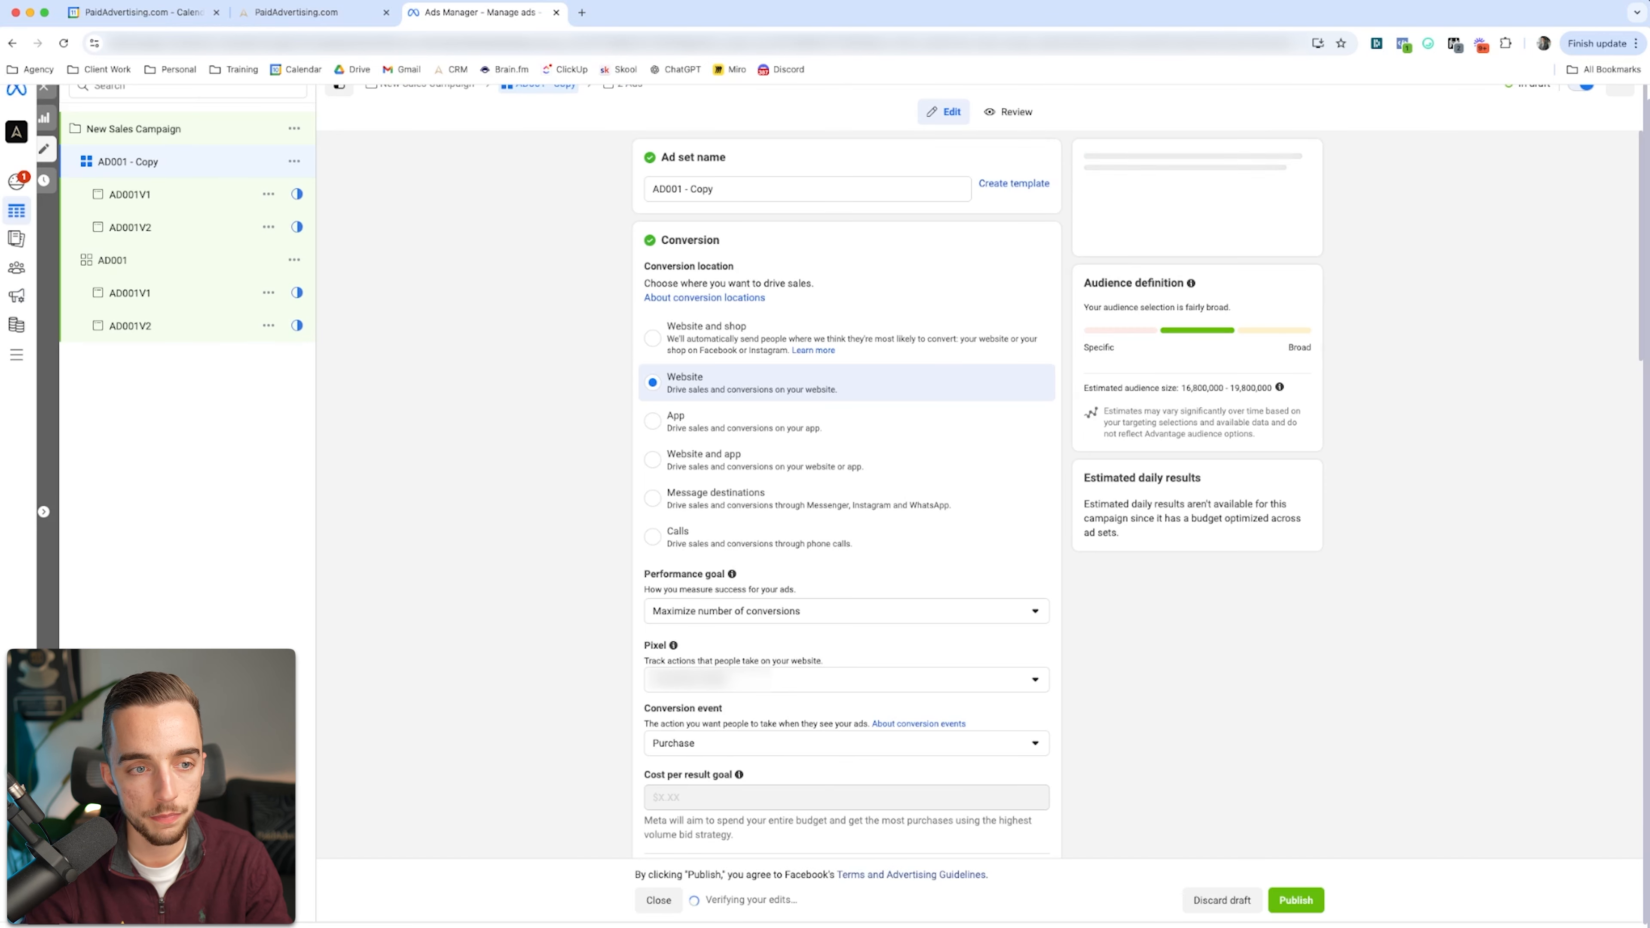
pyautogui.moveTo(716, 189); pyautogui.dragTo(682, 189)
pyautogui.write('2')
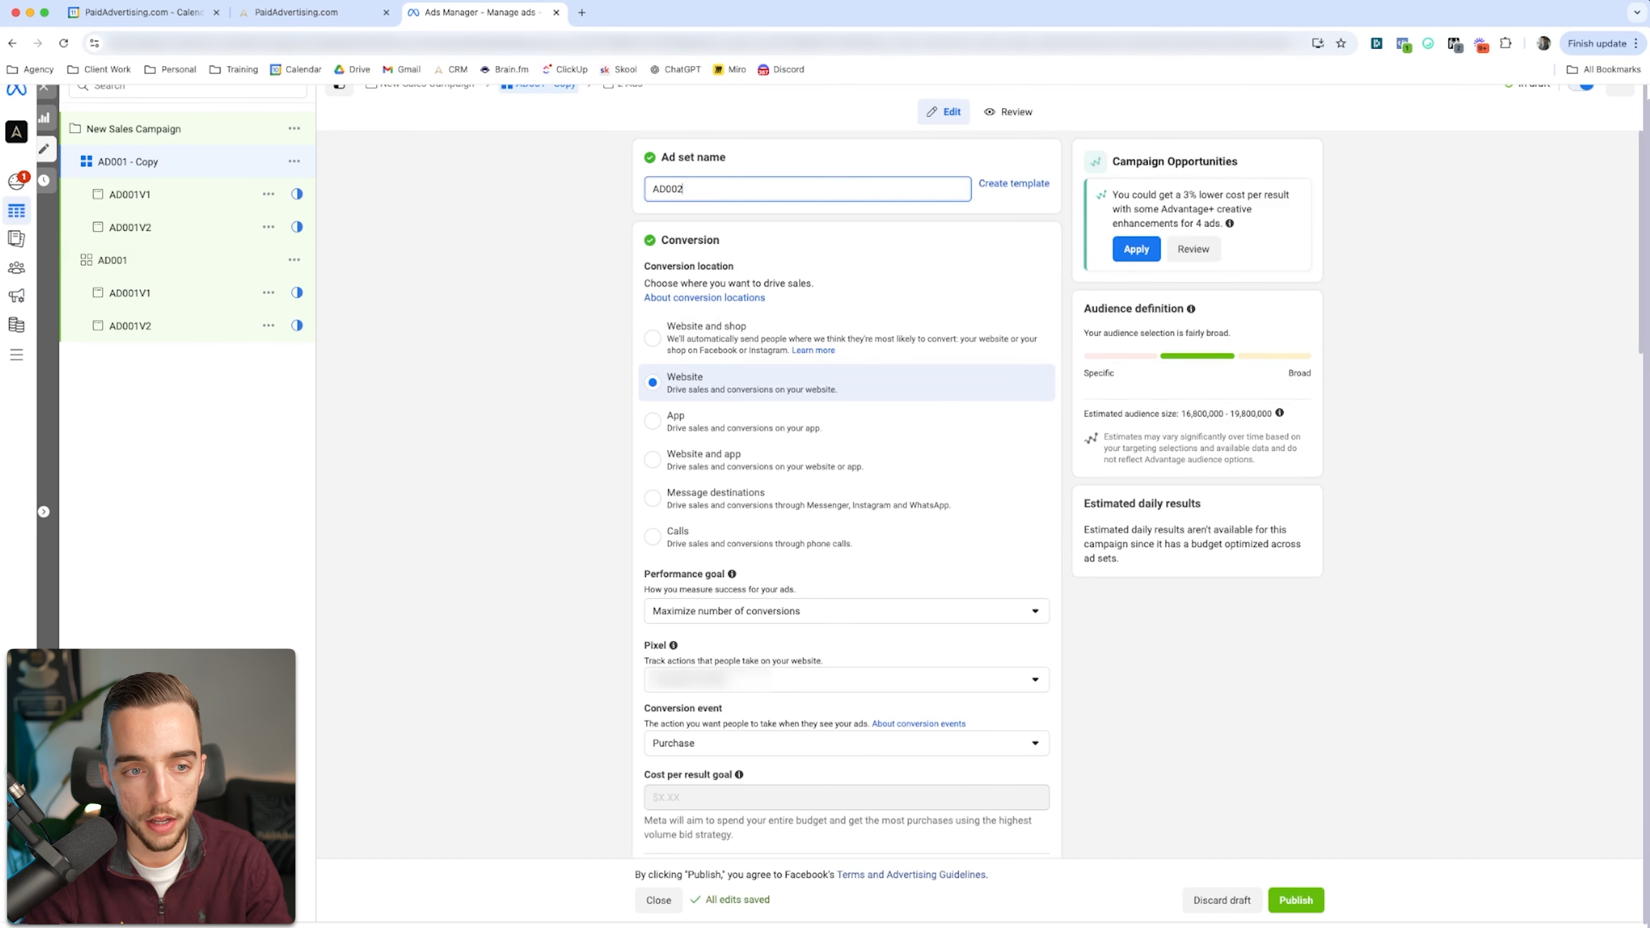
# Step: Open the copied ad AD001V1 inside ad set AD002 and look through its settings
pyautogui.click(130, 195)
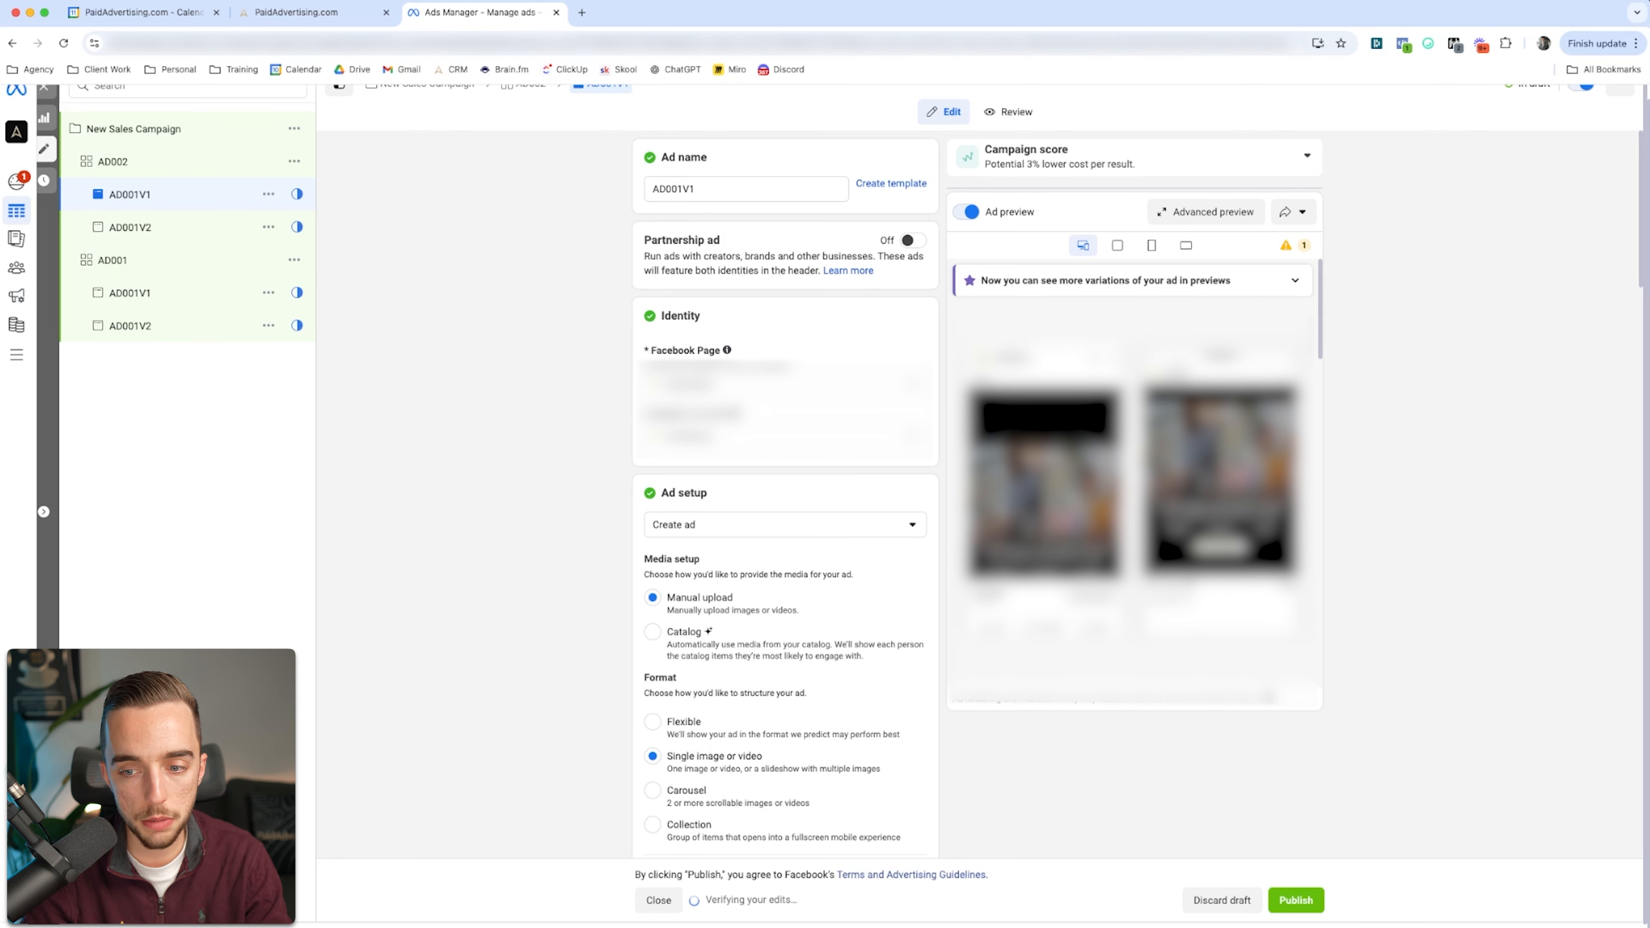
pyautogui.scroll(-5, 784, 494)
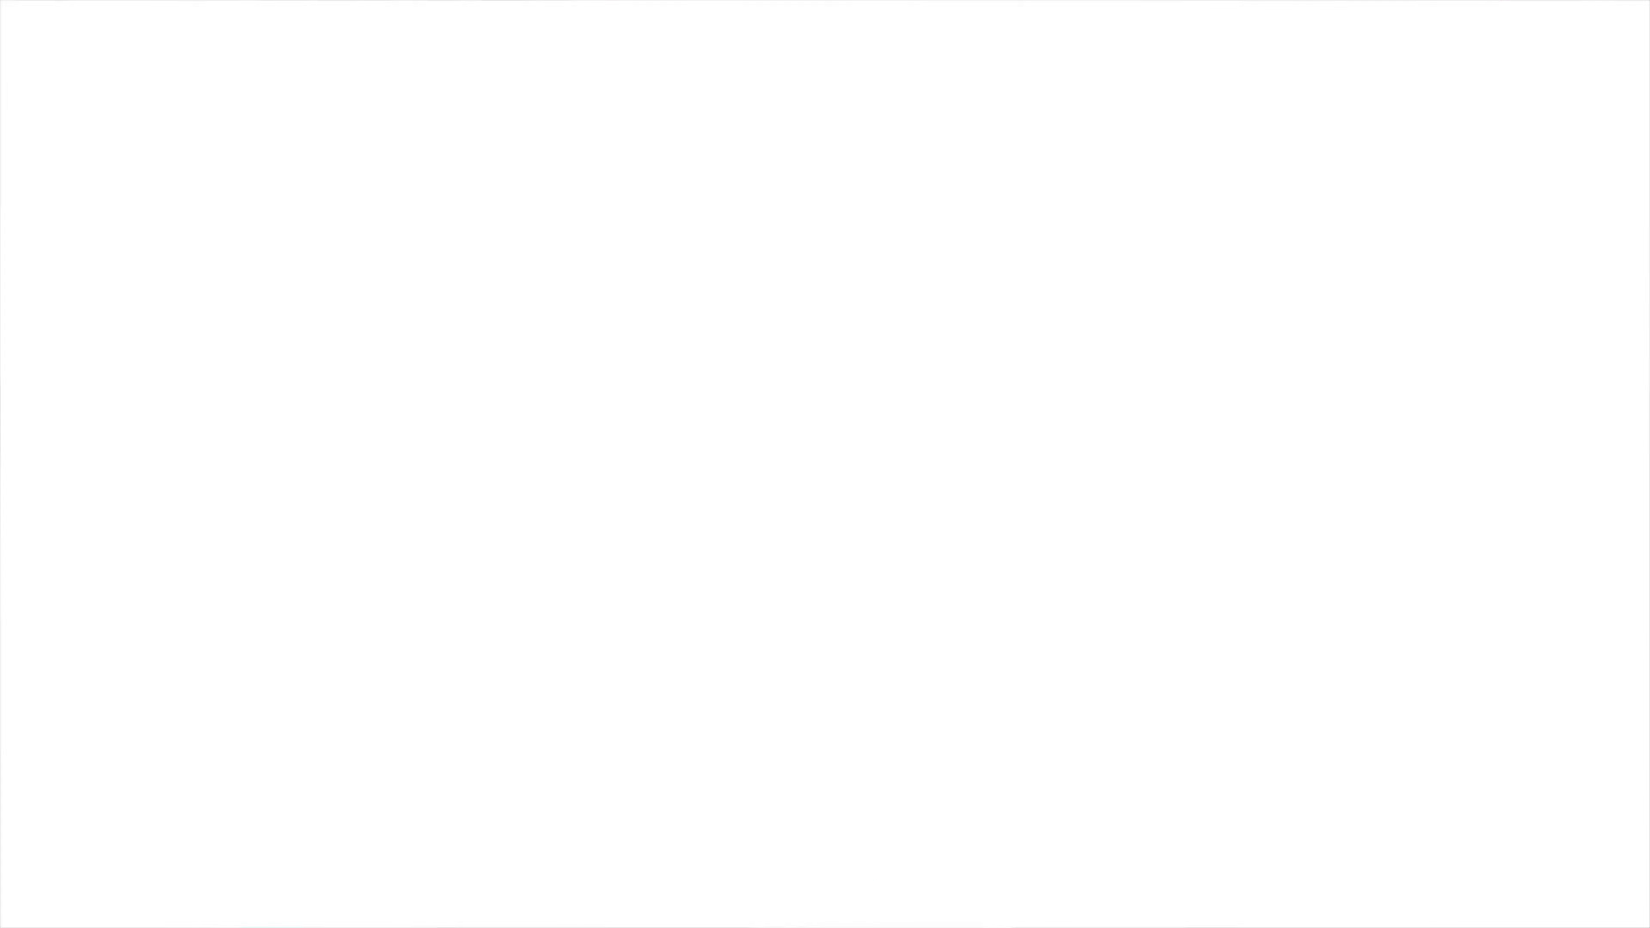